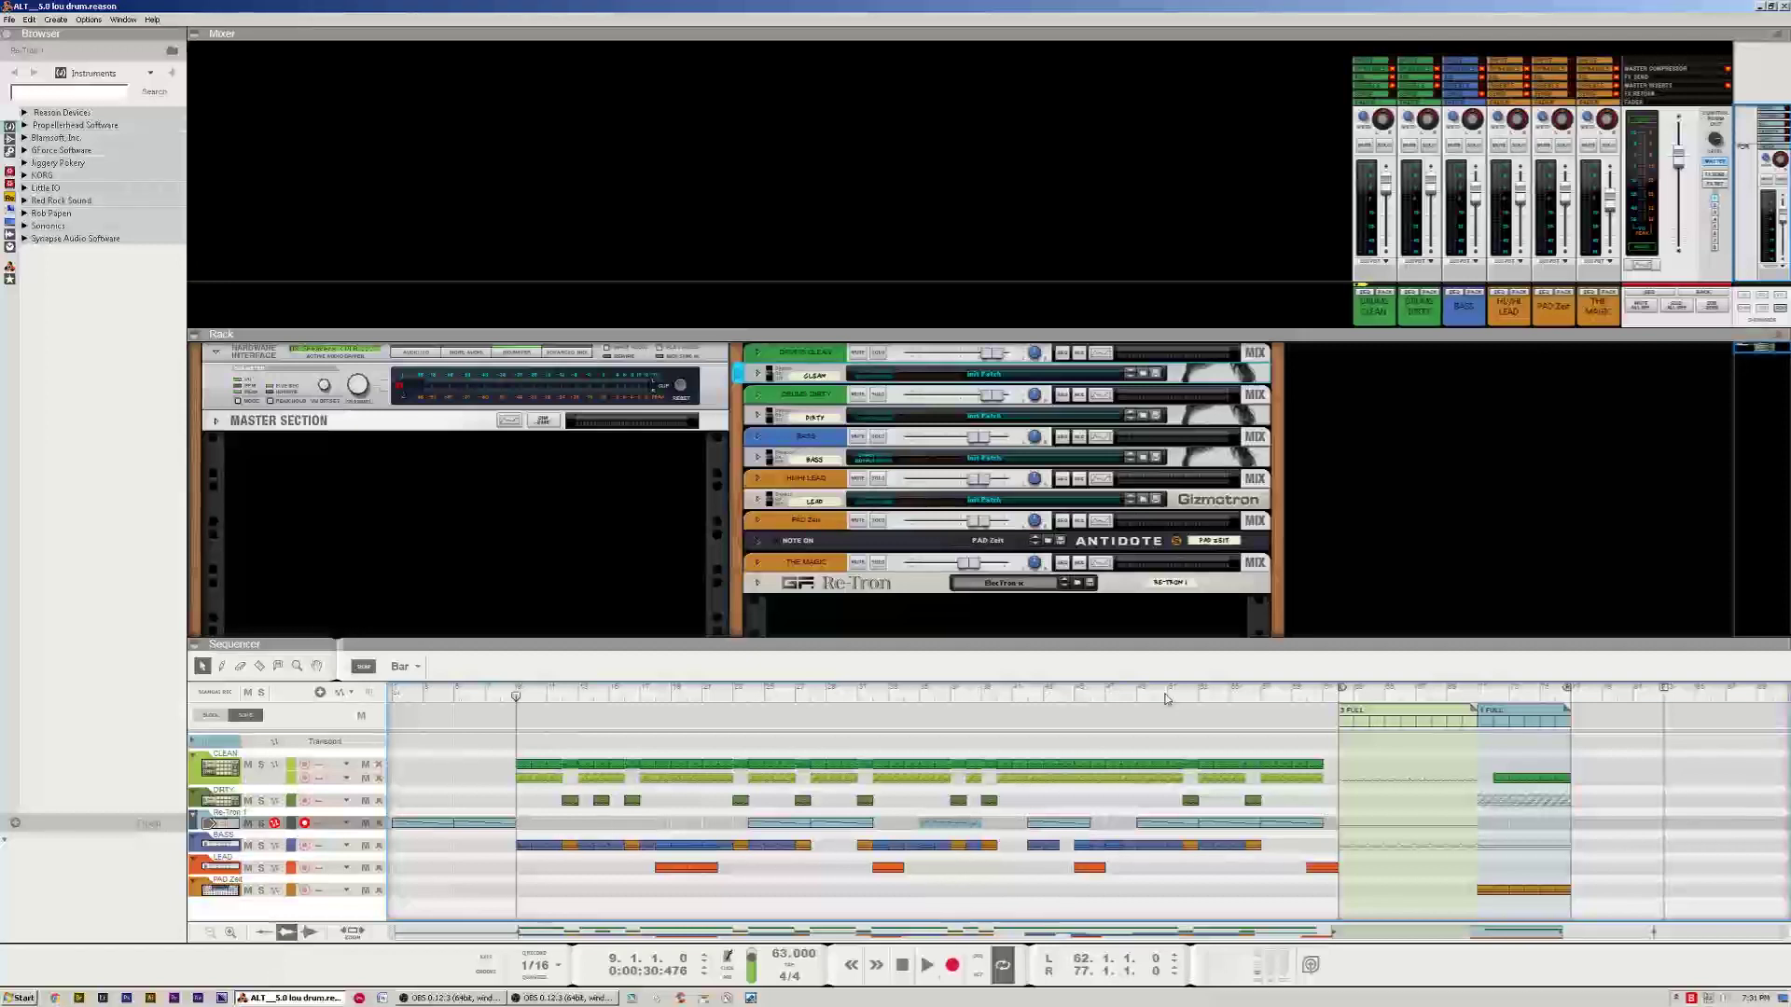
Maximize the mixer and show, one at a time, the channels' input, dynamics and inserts sections, collapsing each after viewing
{"action": "key", "text": "F5"}
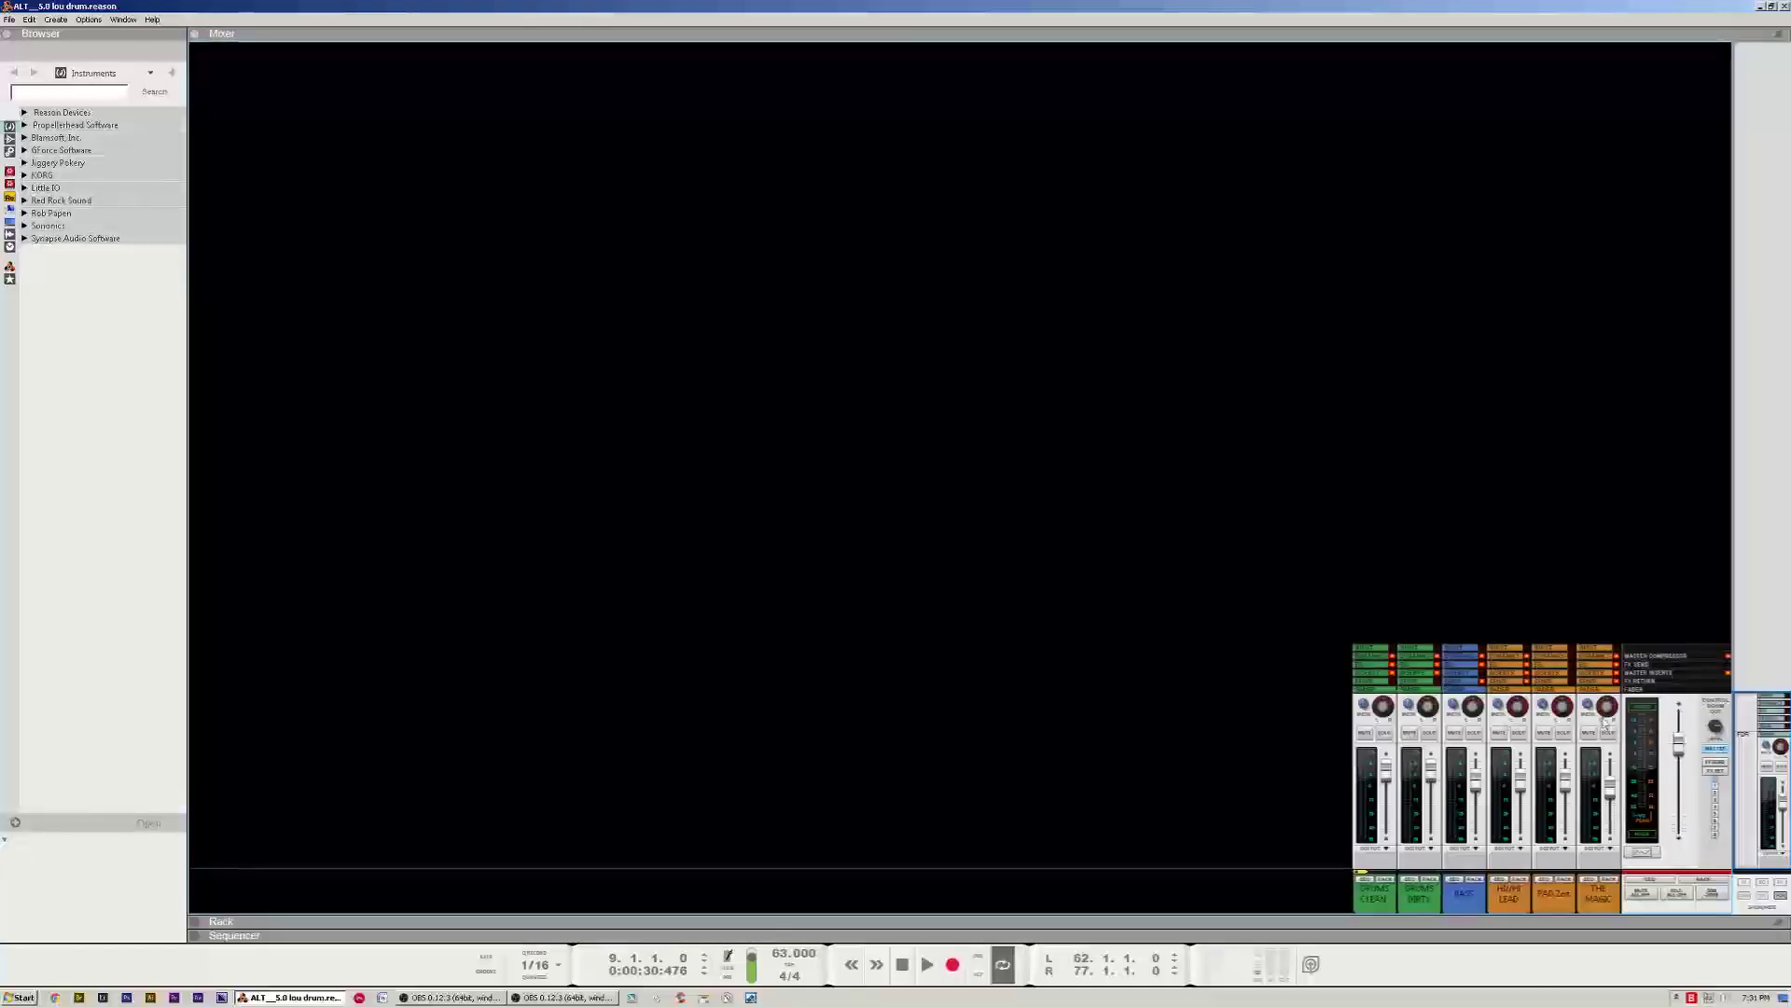
{"action": "left_click", "coordinate": [1381, 651]}
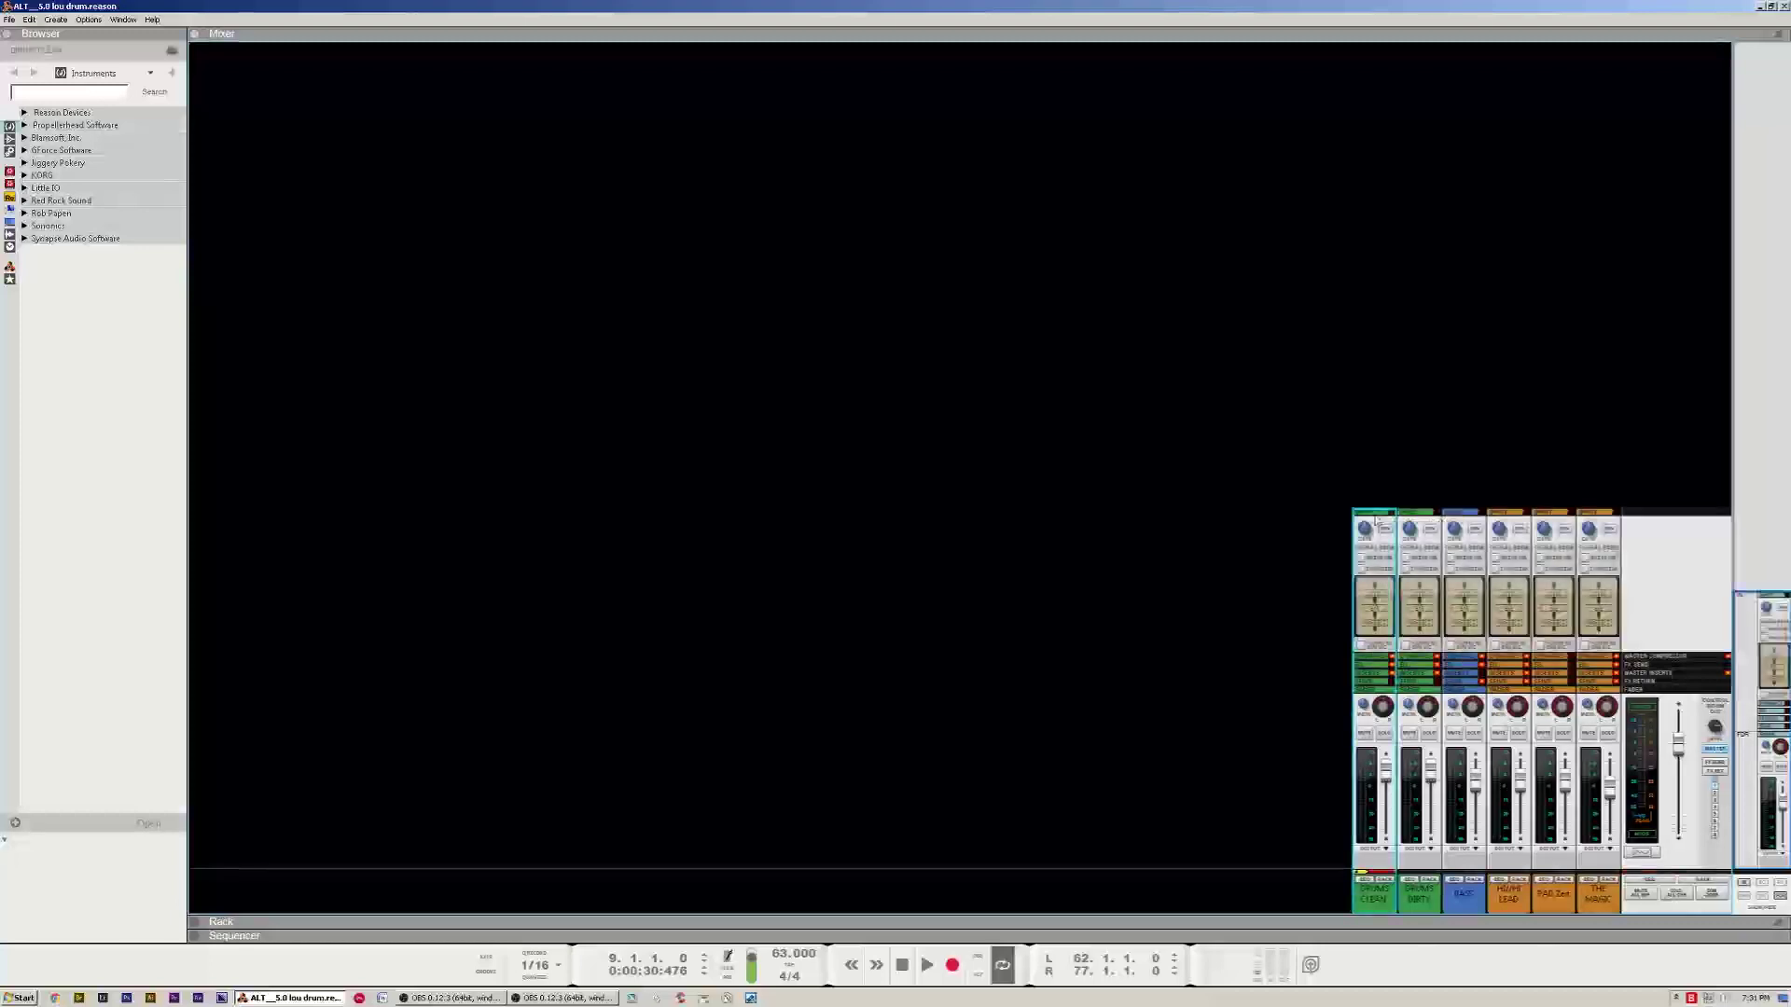
{"action": "left_click", "coordinate": [1385, 657]}
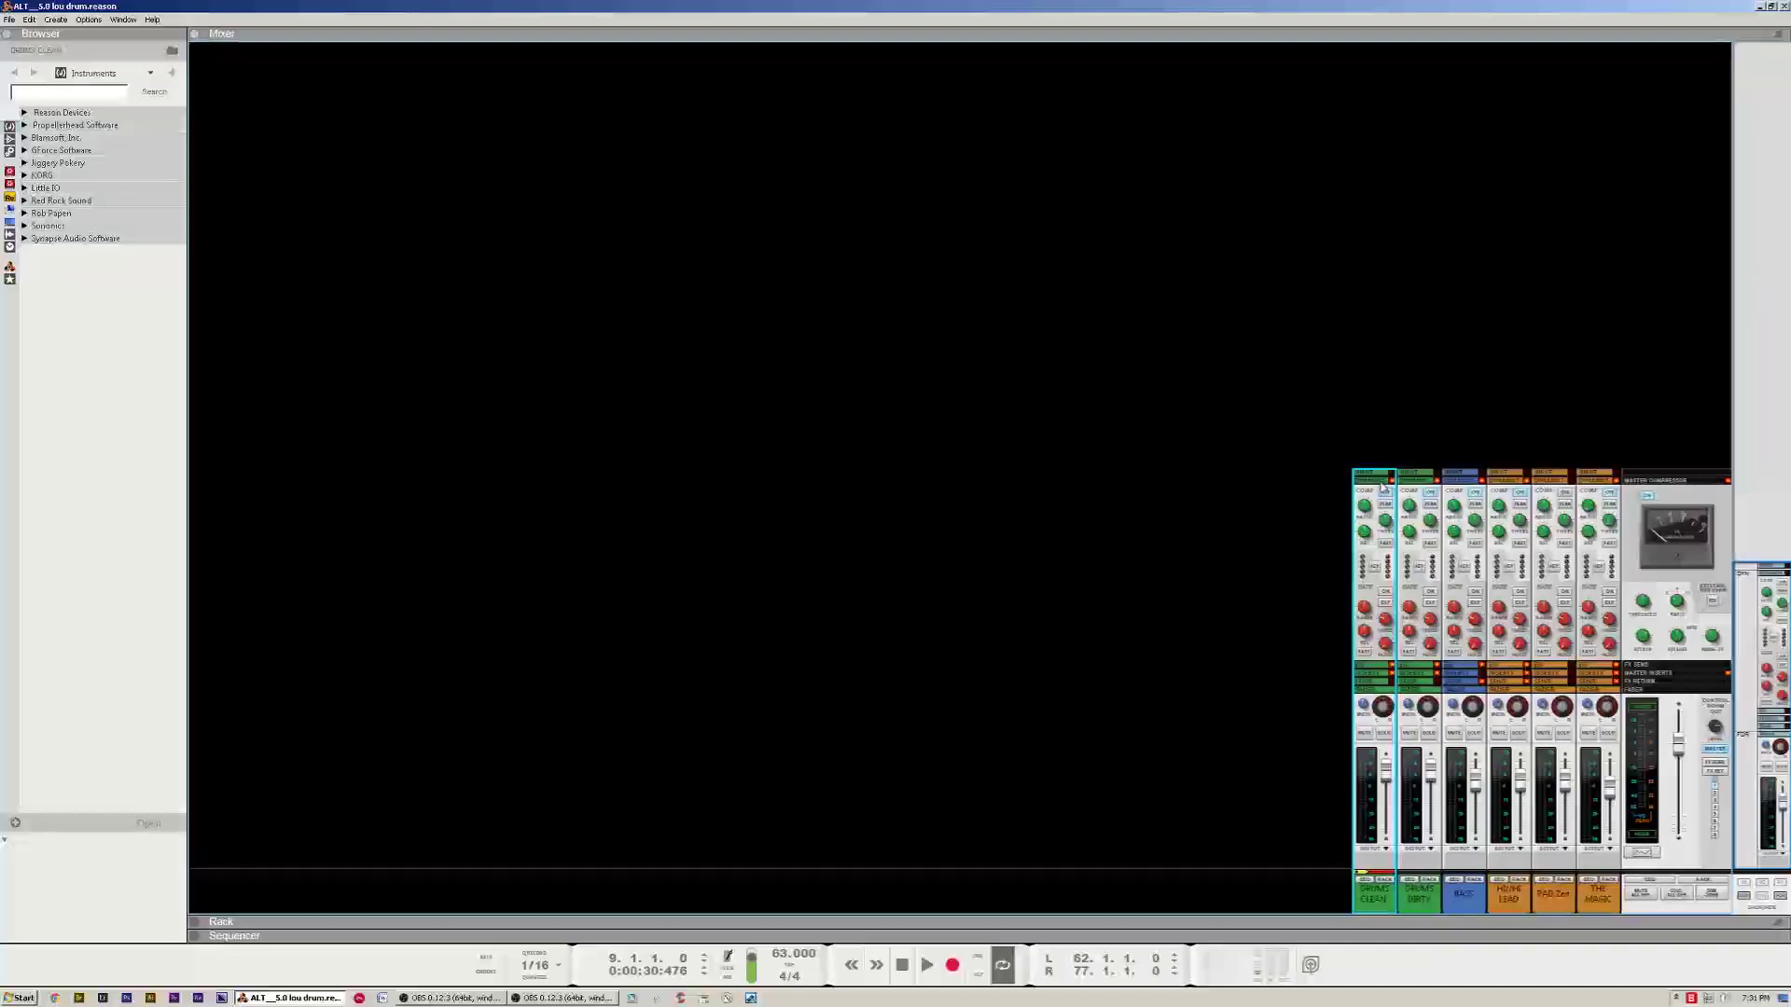
{"action": "left_click", "coordinate": [1383, 488]}
{"action": "left_click", "coordinate": [1381, 674]}
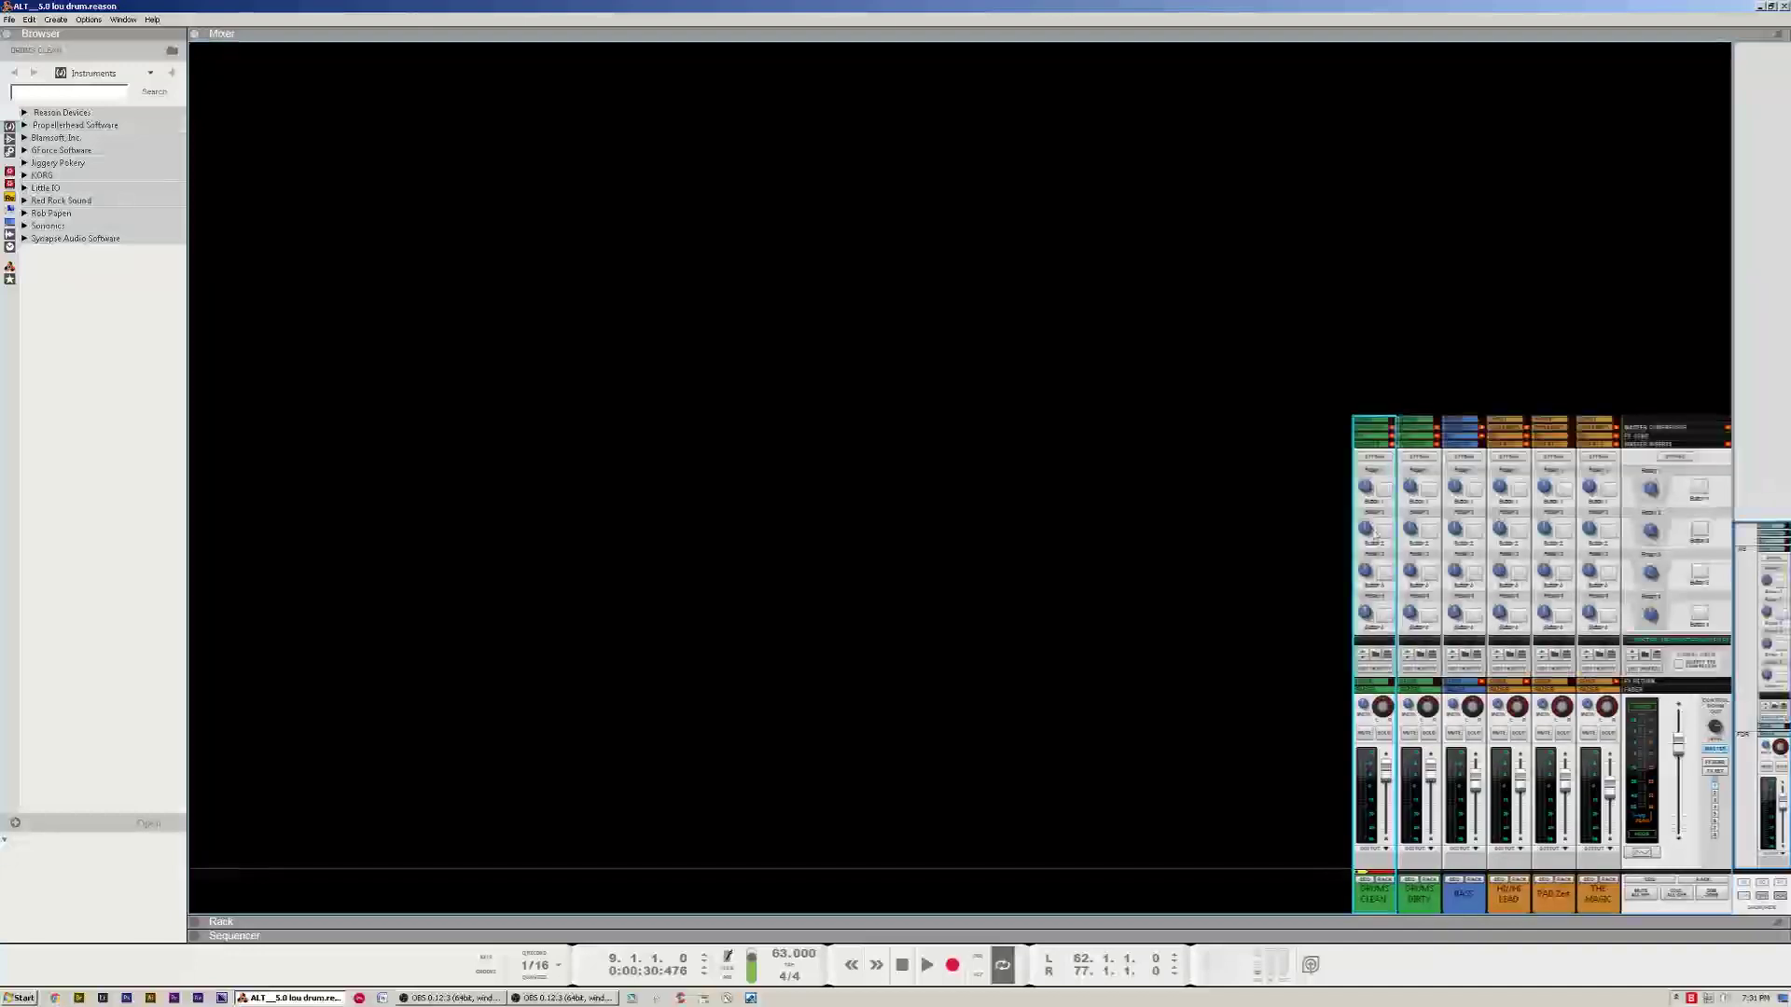
{"action": "left_click", "coordinate": [1366, 444]}
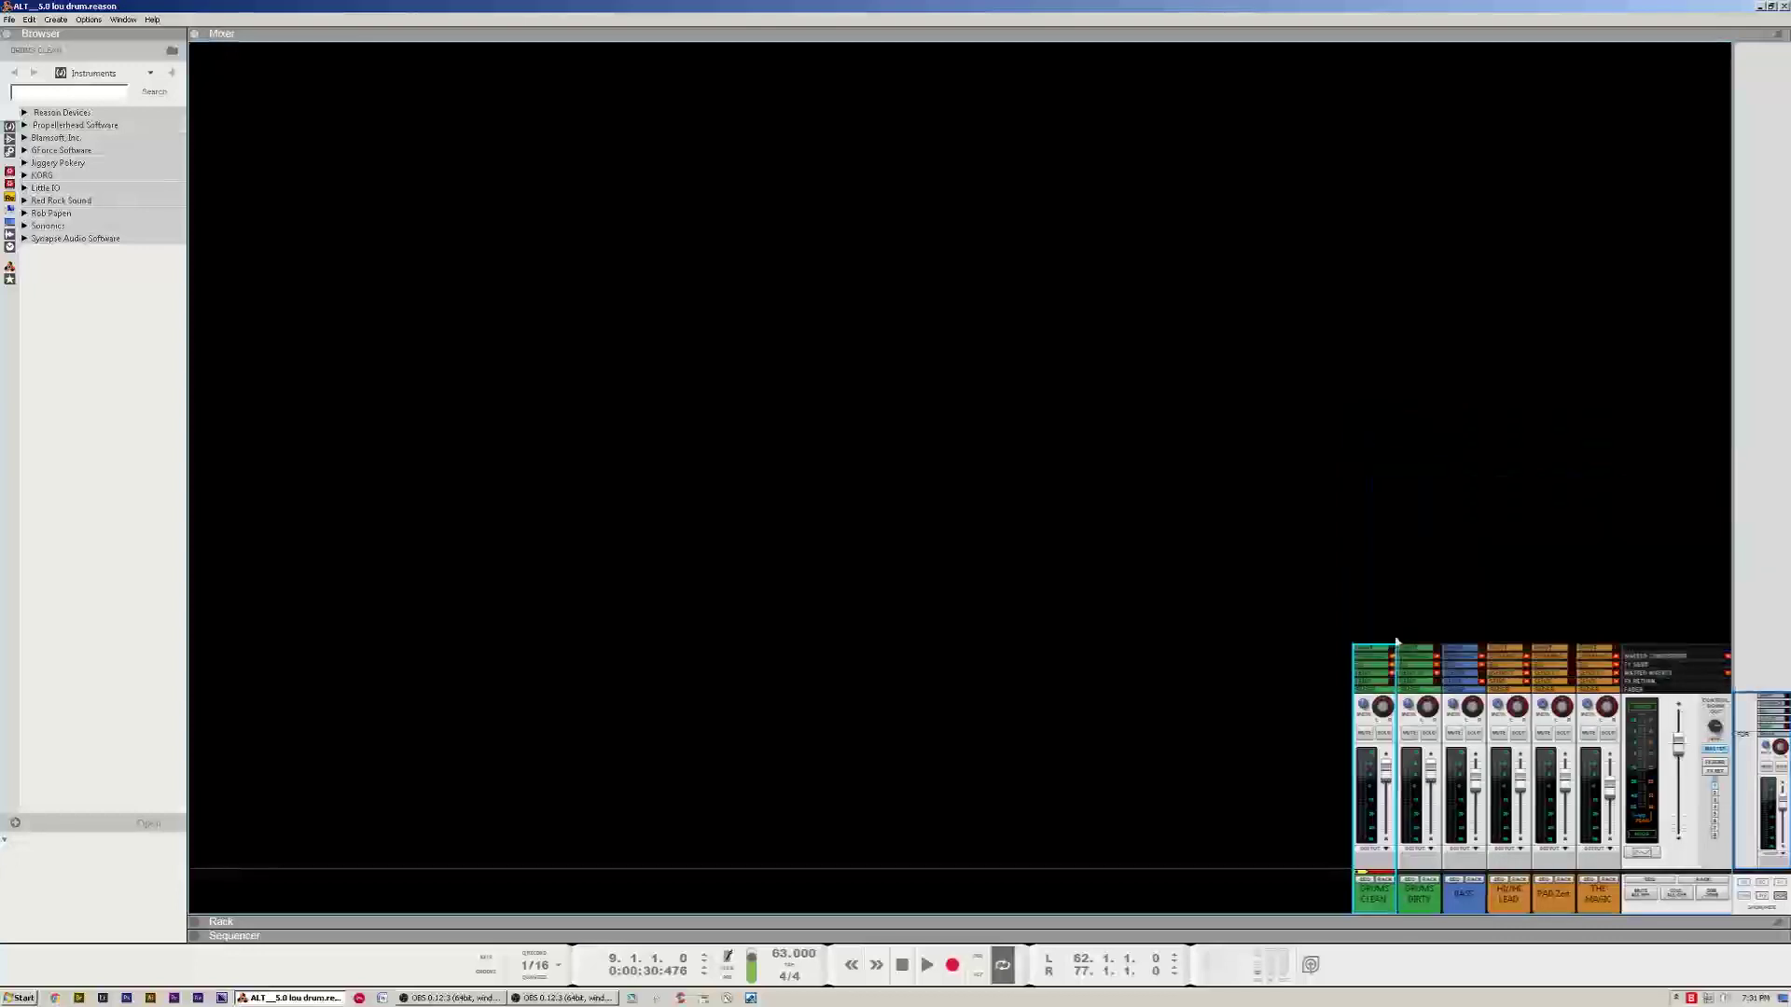
Expand the channels' FX sends and EQ sections to view them together, and collapse both again
{"action": "left_click", "coordinate": [1380, 688]}
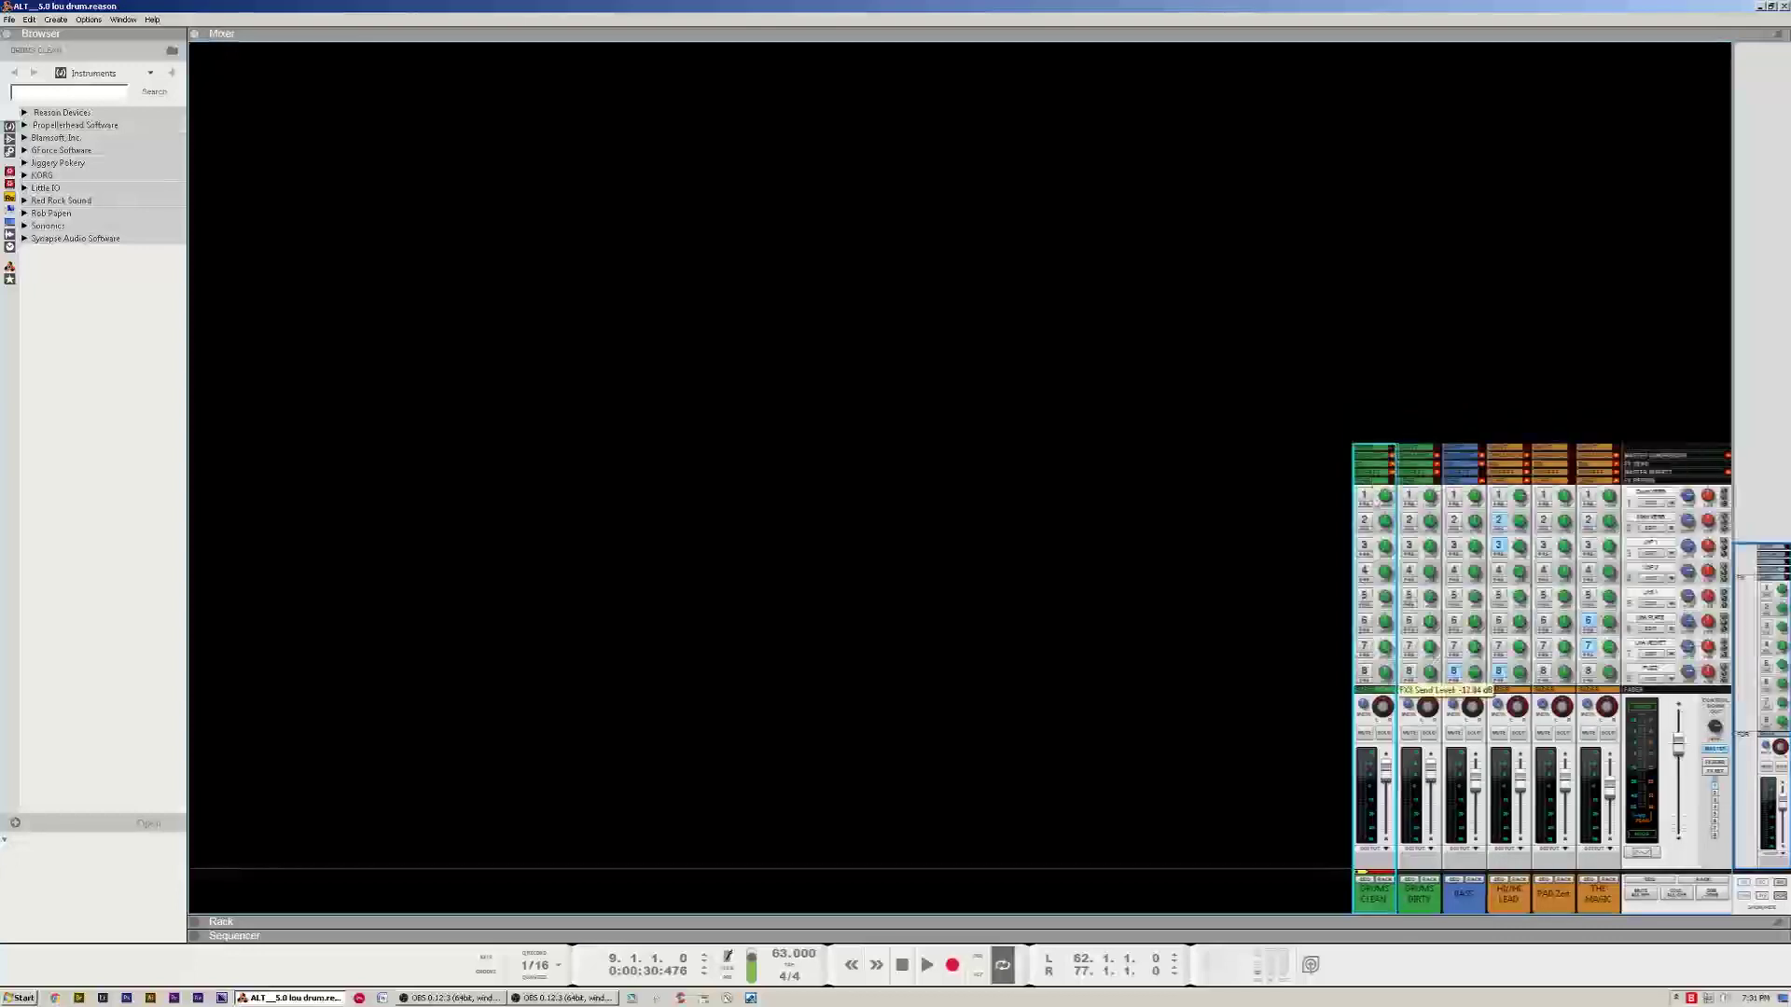
{"action": "left_click", "coordinate": [1374, 467]}
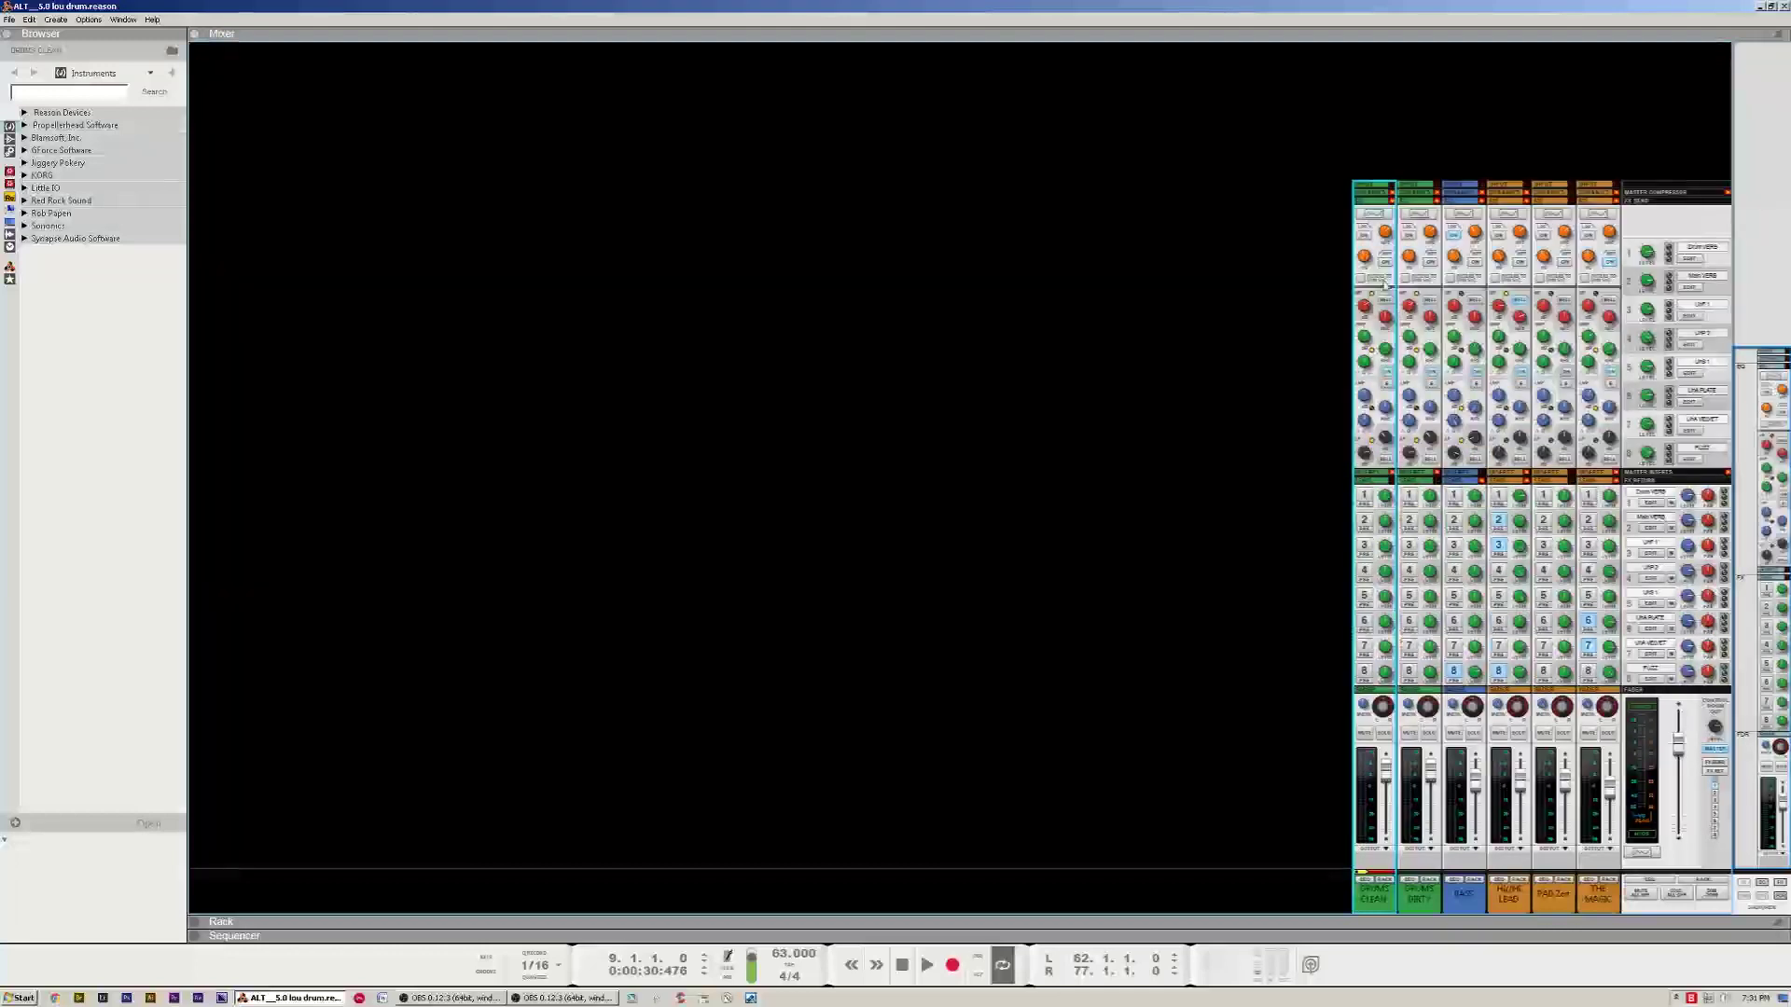
{"action": "left_click", "coordinate": [1377, 210]}
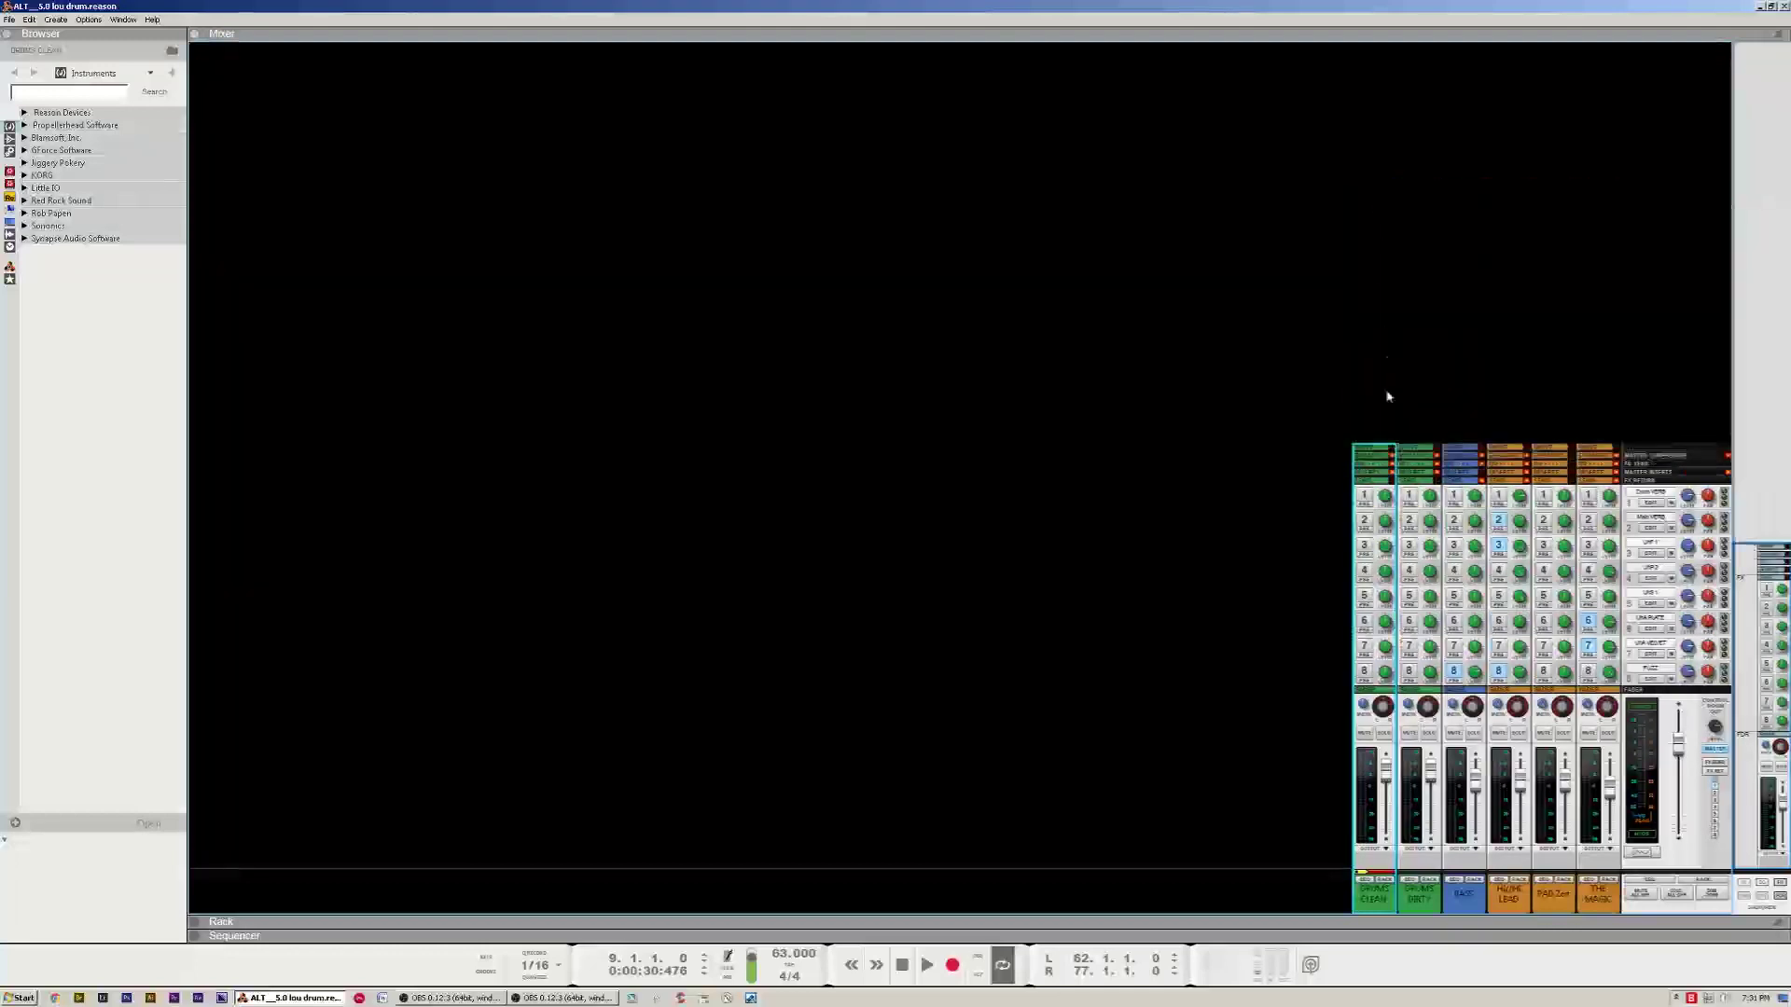
{"action": "left_click", "coordinate": [1376, 483]}
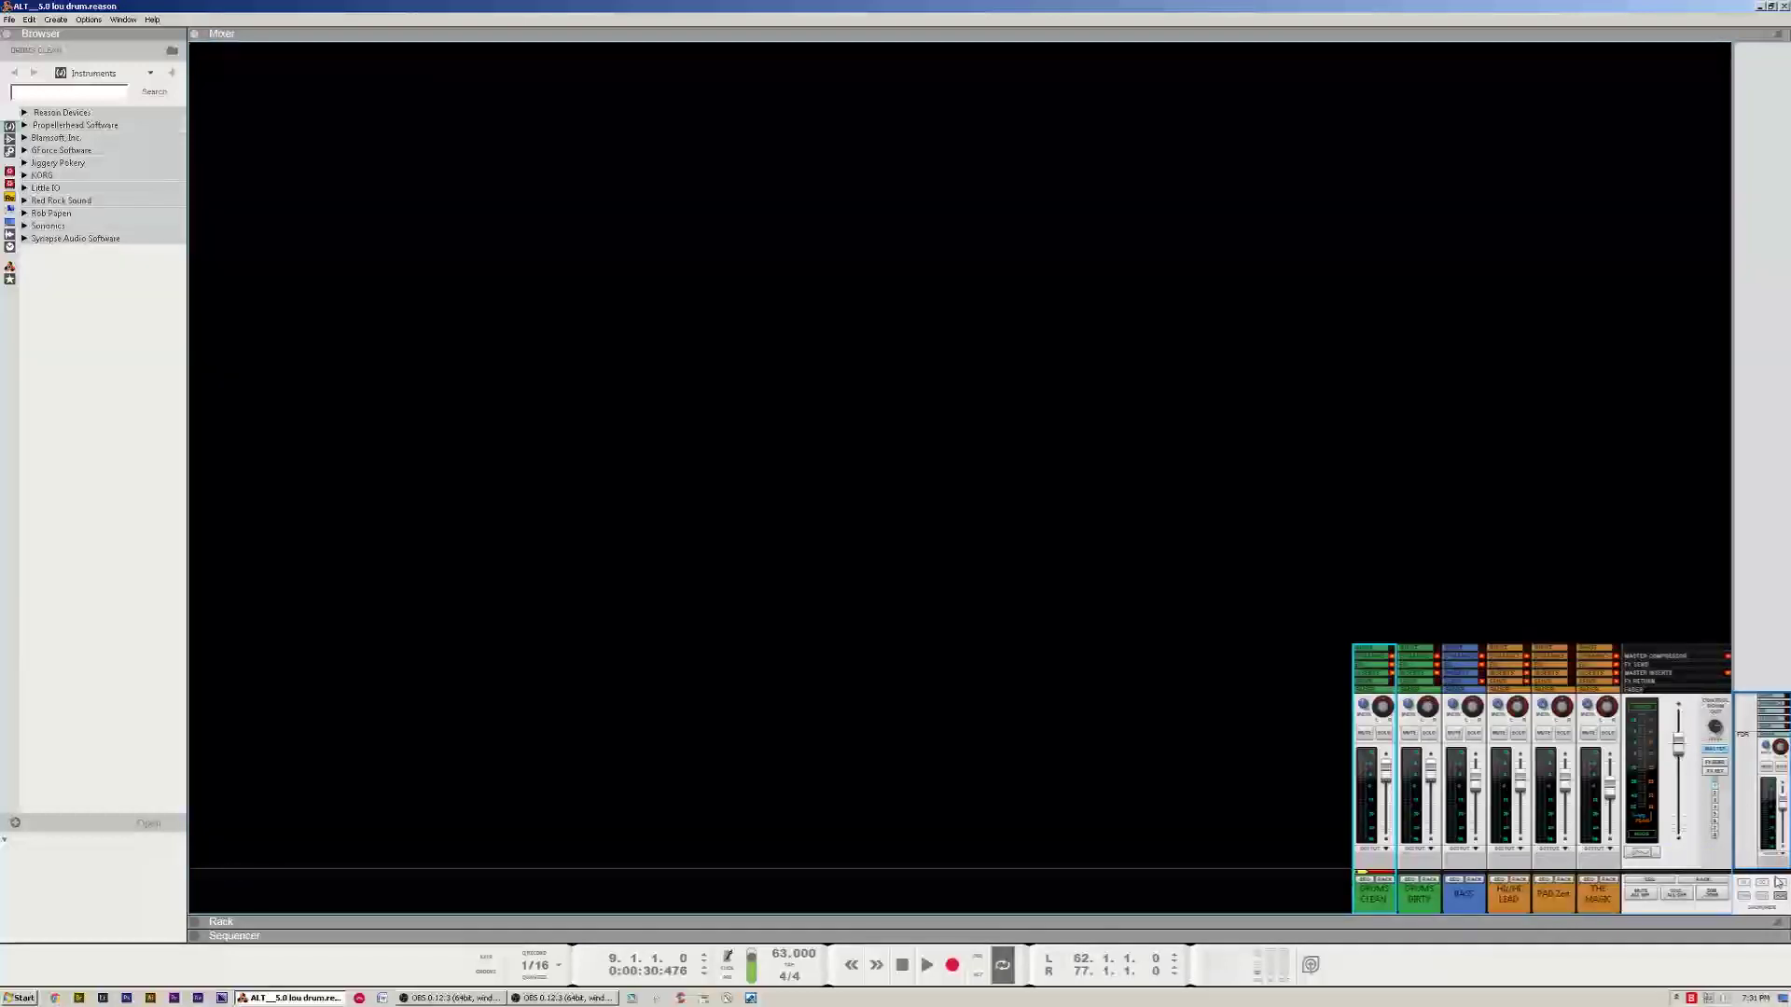
Toggle the input and fader sections of all mixer channels to demonstrate the global show/hide controls
{"action": "left_click", "coordinate": [1744, 886]}
{"action": "left_click", "coordinate": [1744, 886]}
{"action": "left_click", "coordinate": [1744, 882]}
{"action": "left_click", "coordinate": [1745, 881]}
{"action": "left_click", "coordinate": [1779, 897]}
{"action": "left_click", "coordinate": [1780, 898]}
Show the input, dynamics, EQ, inserts and FX sends sections on all channels and look over the full channel strips
{"action": "left_click", "coordinate": [1745, 897]}
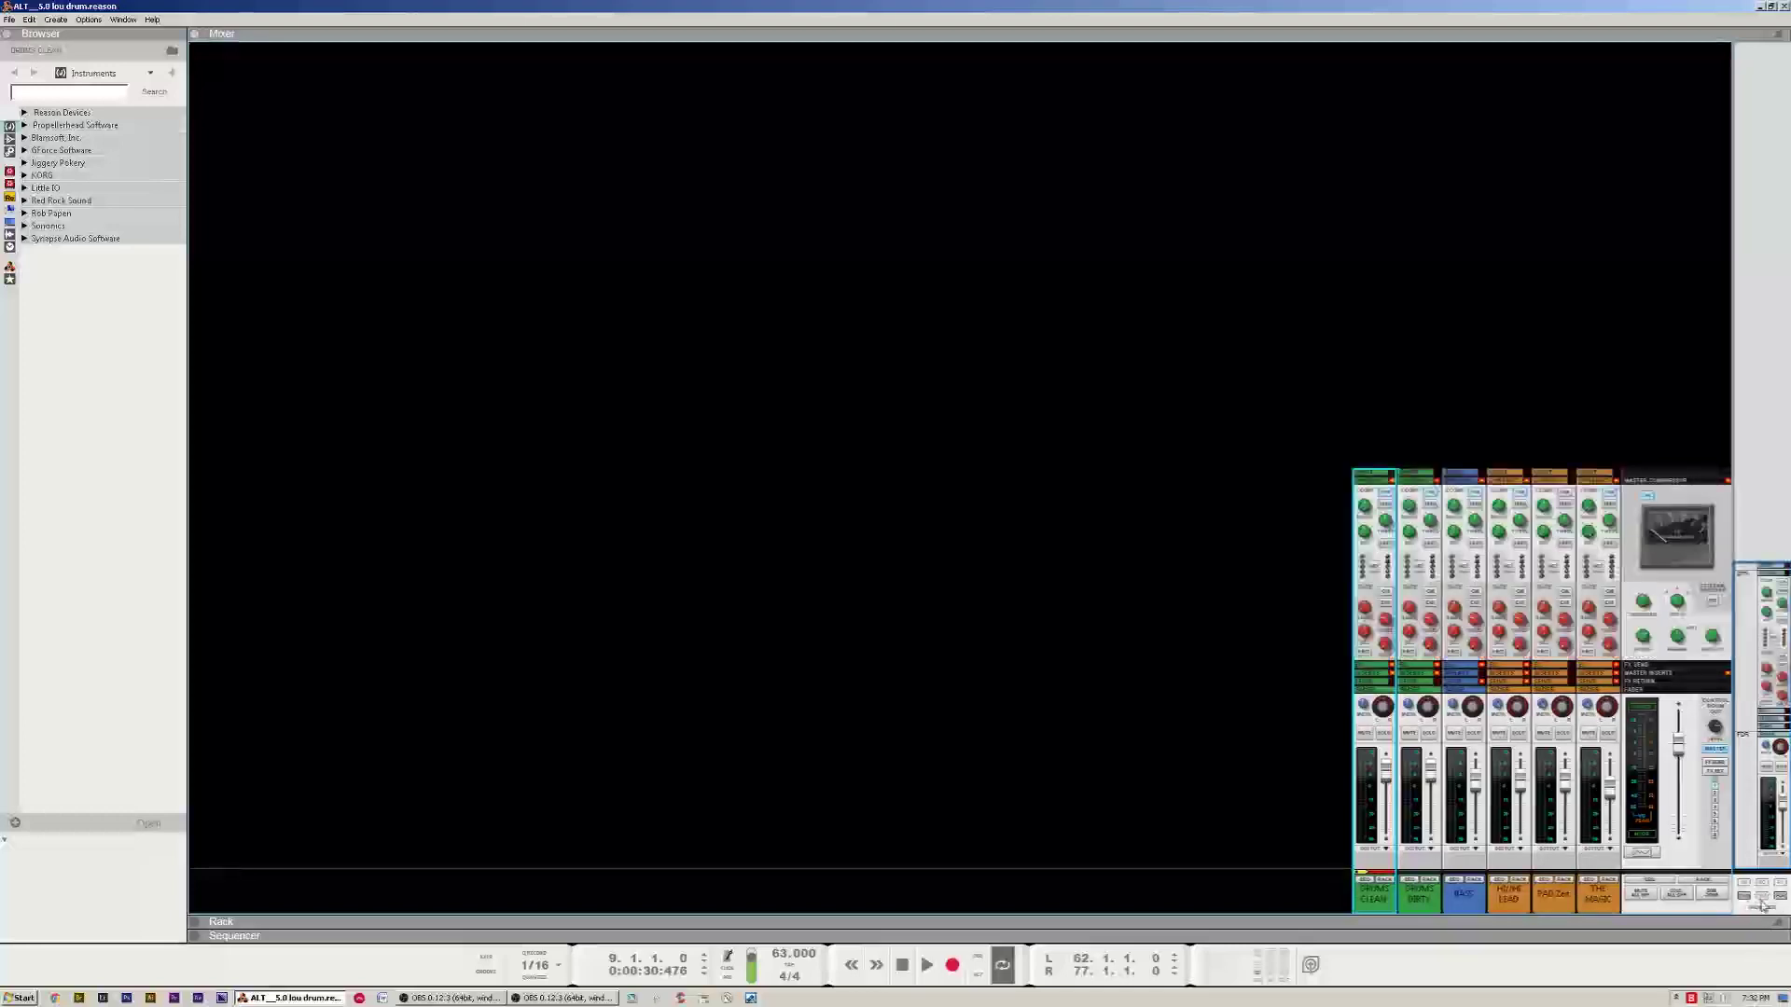
{"action": "left_click", "coordinate": [1762, 887]}
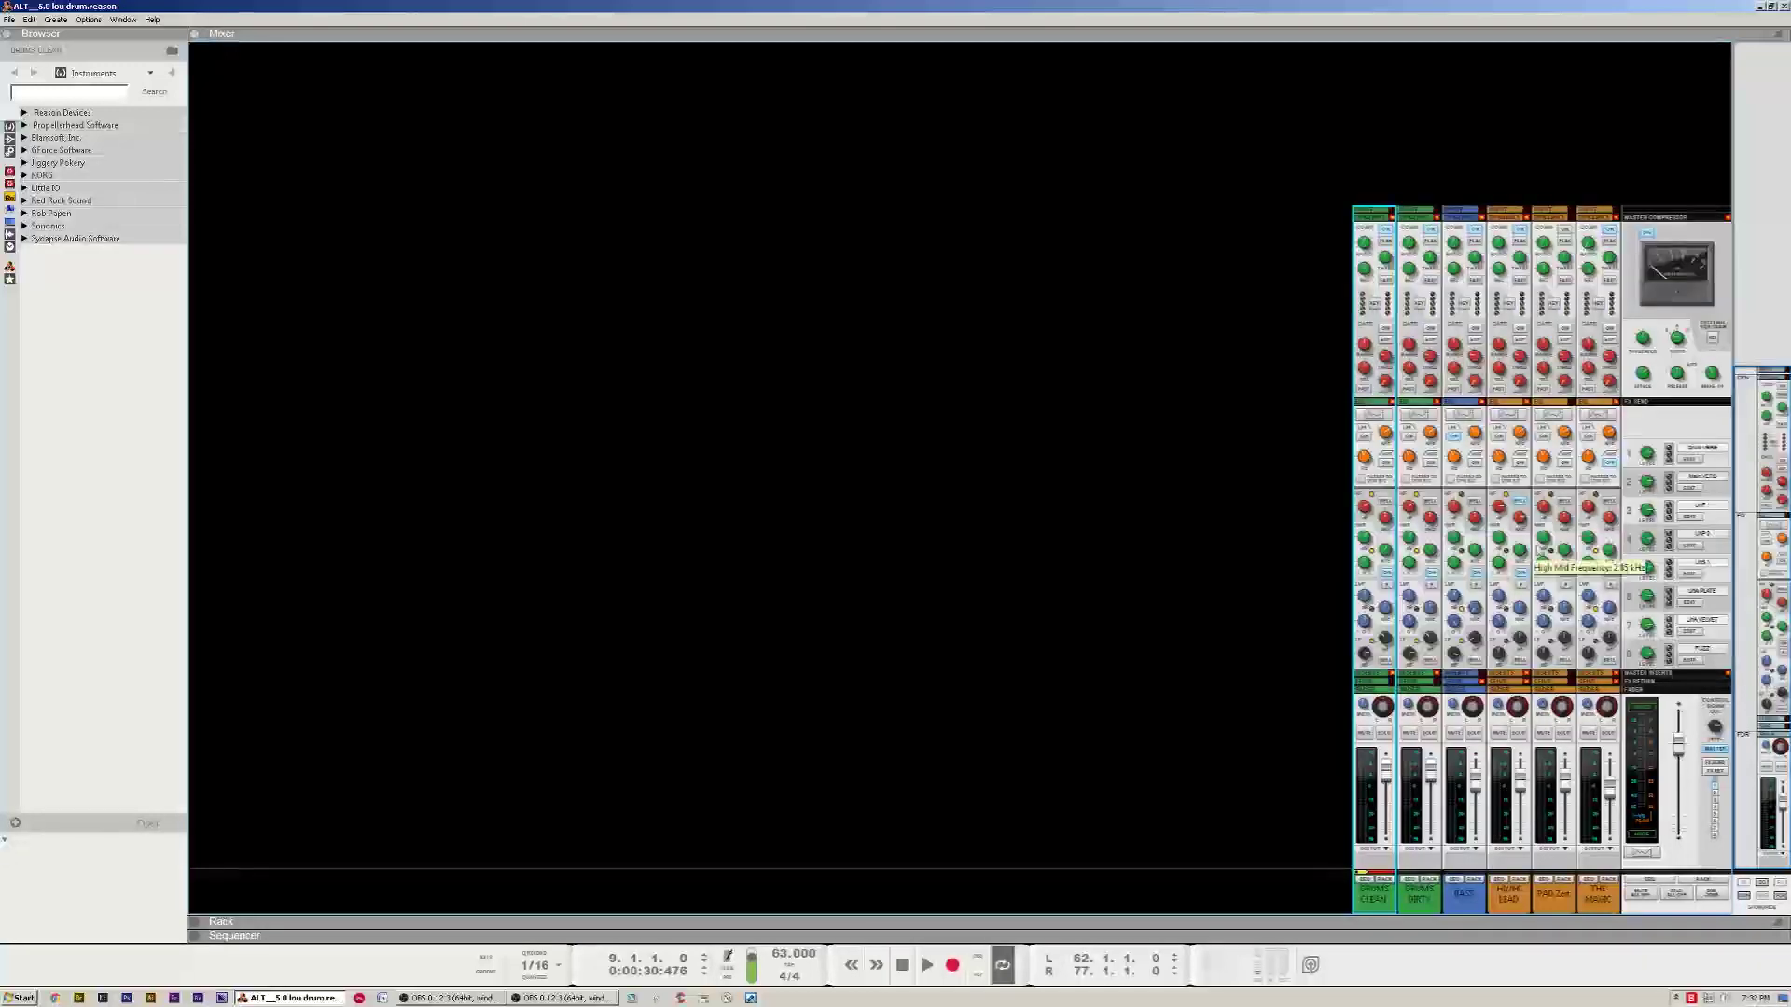
{"action": "left_click", "coordinate": [1746, 896]}
{"action": "left_click", "coordinate": [1762, 898]}
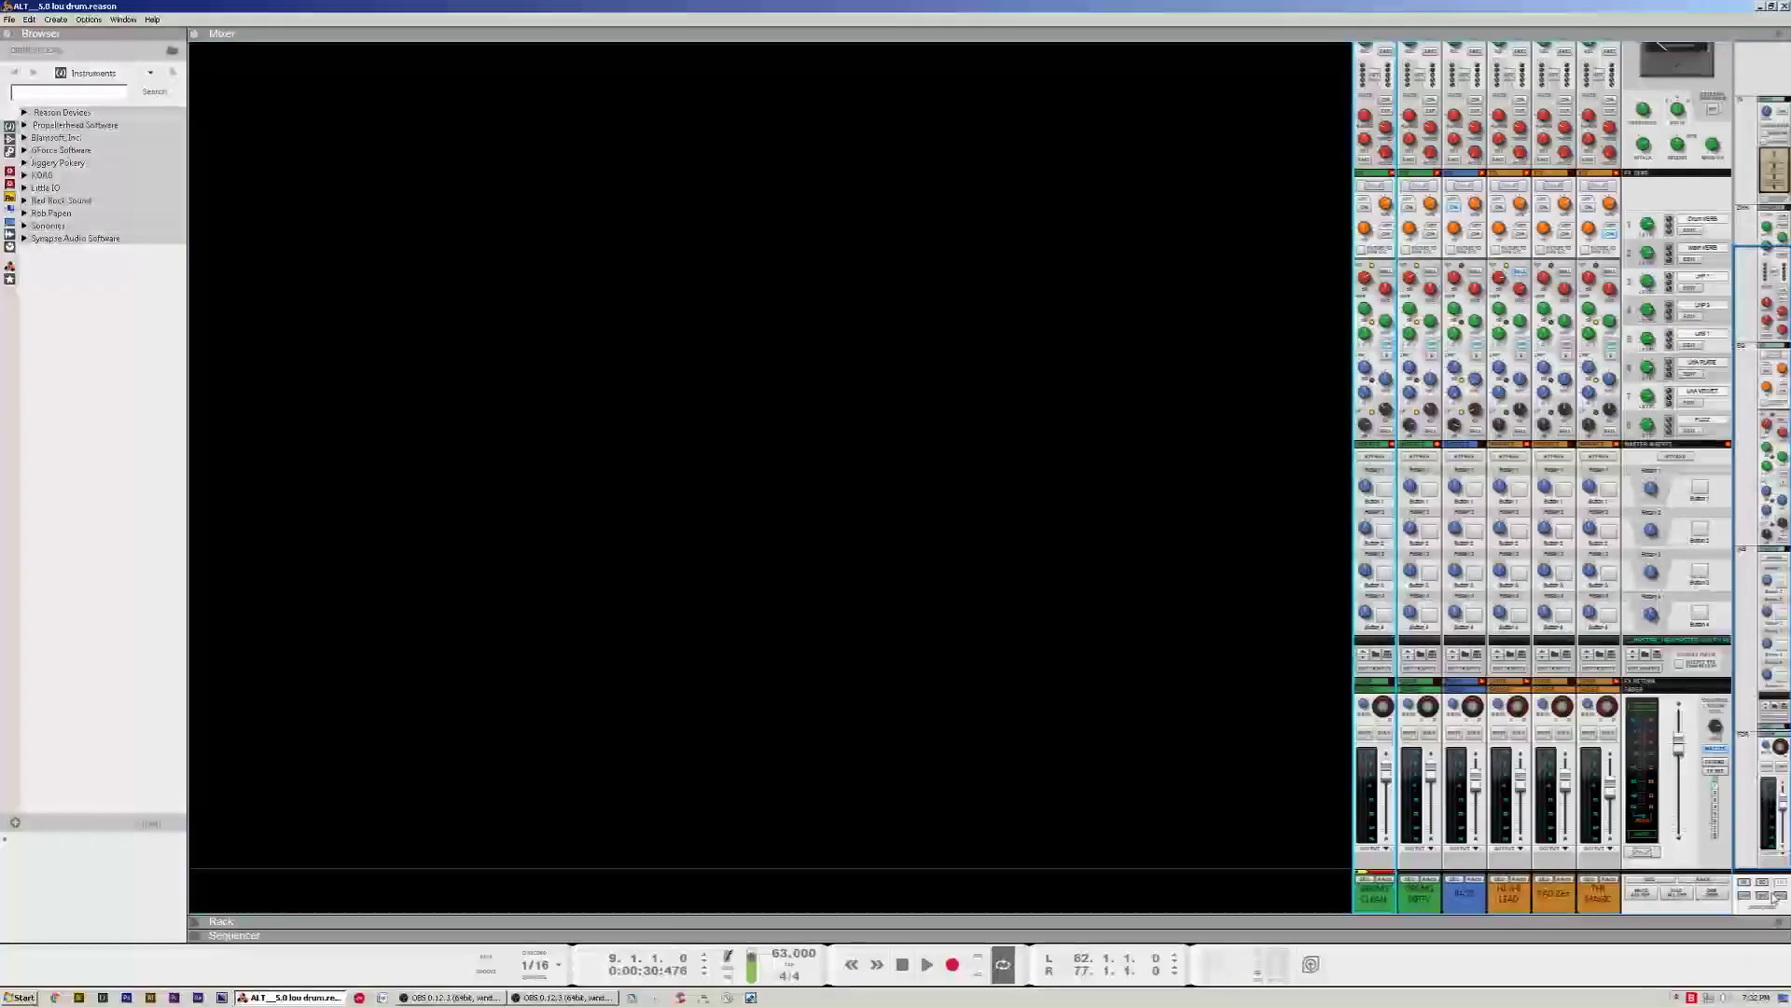
{"action": "left_click", "coordinate": [1780, 883]}
{"action": "scroll", "coordinate": [1527, 780], "scroll_direction": "up", "scroll_amount": 5}
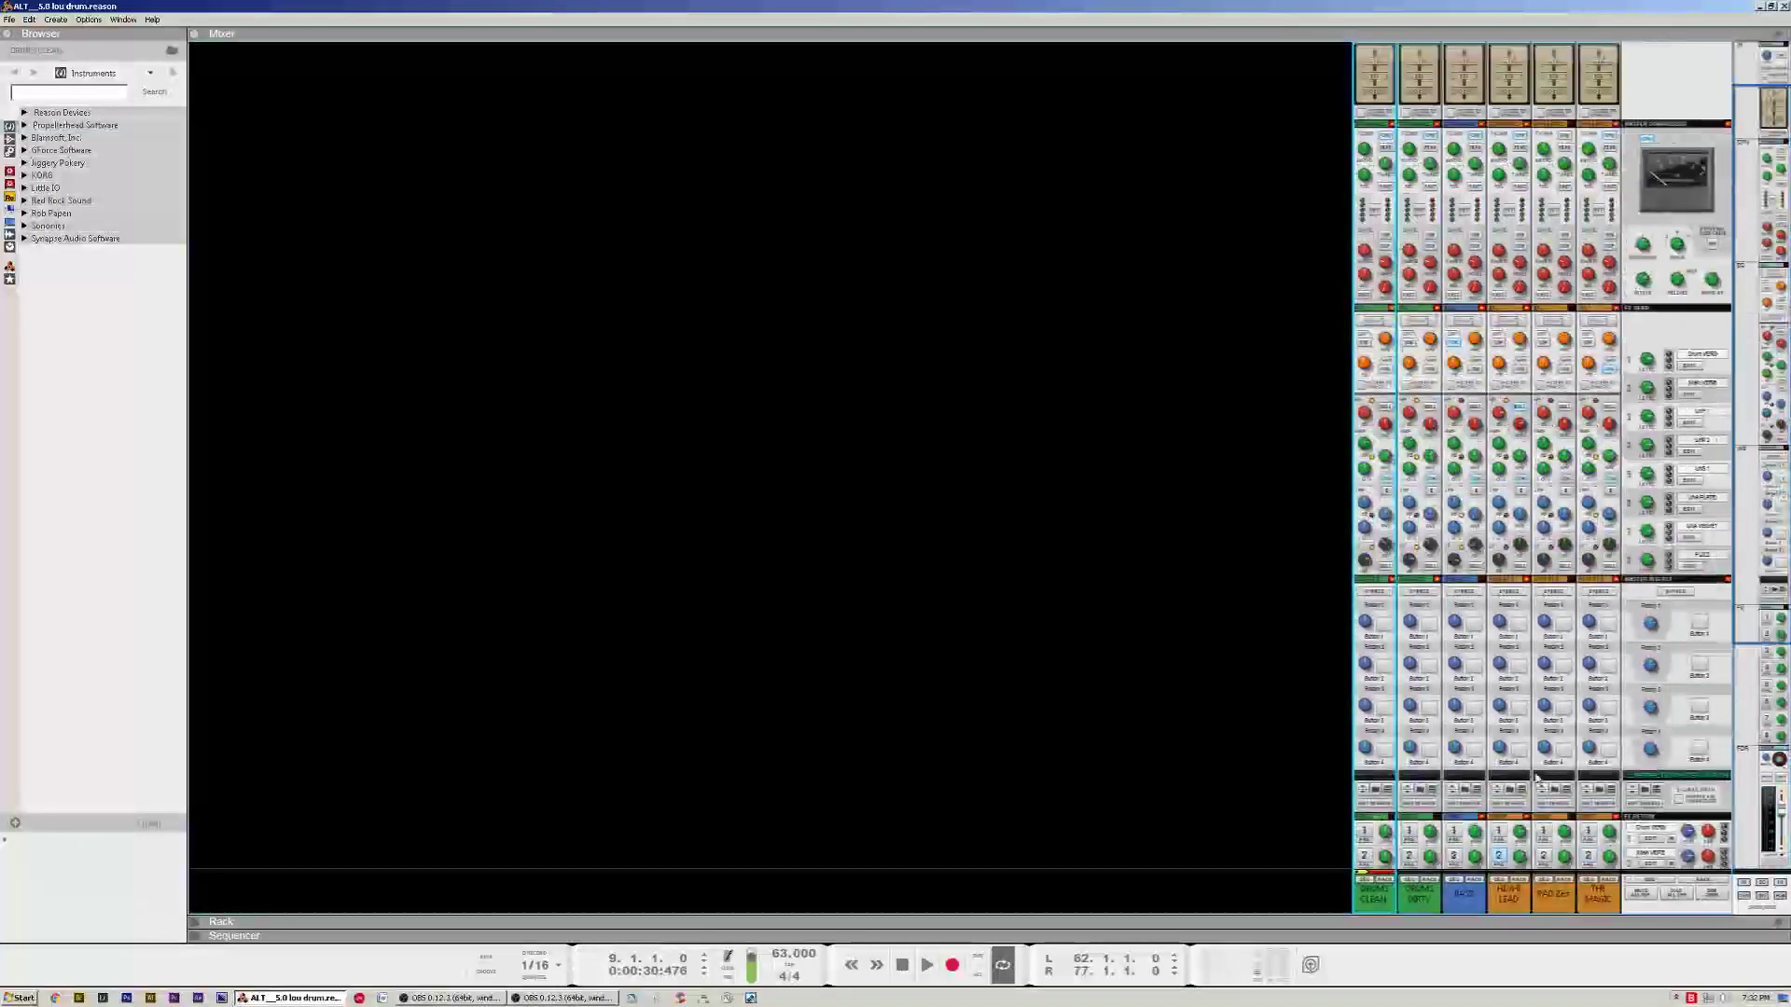
{"action": "scroll", "coordinate": [1547, 774], "scroll_direction": "down", "scroll_amount": 2}
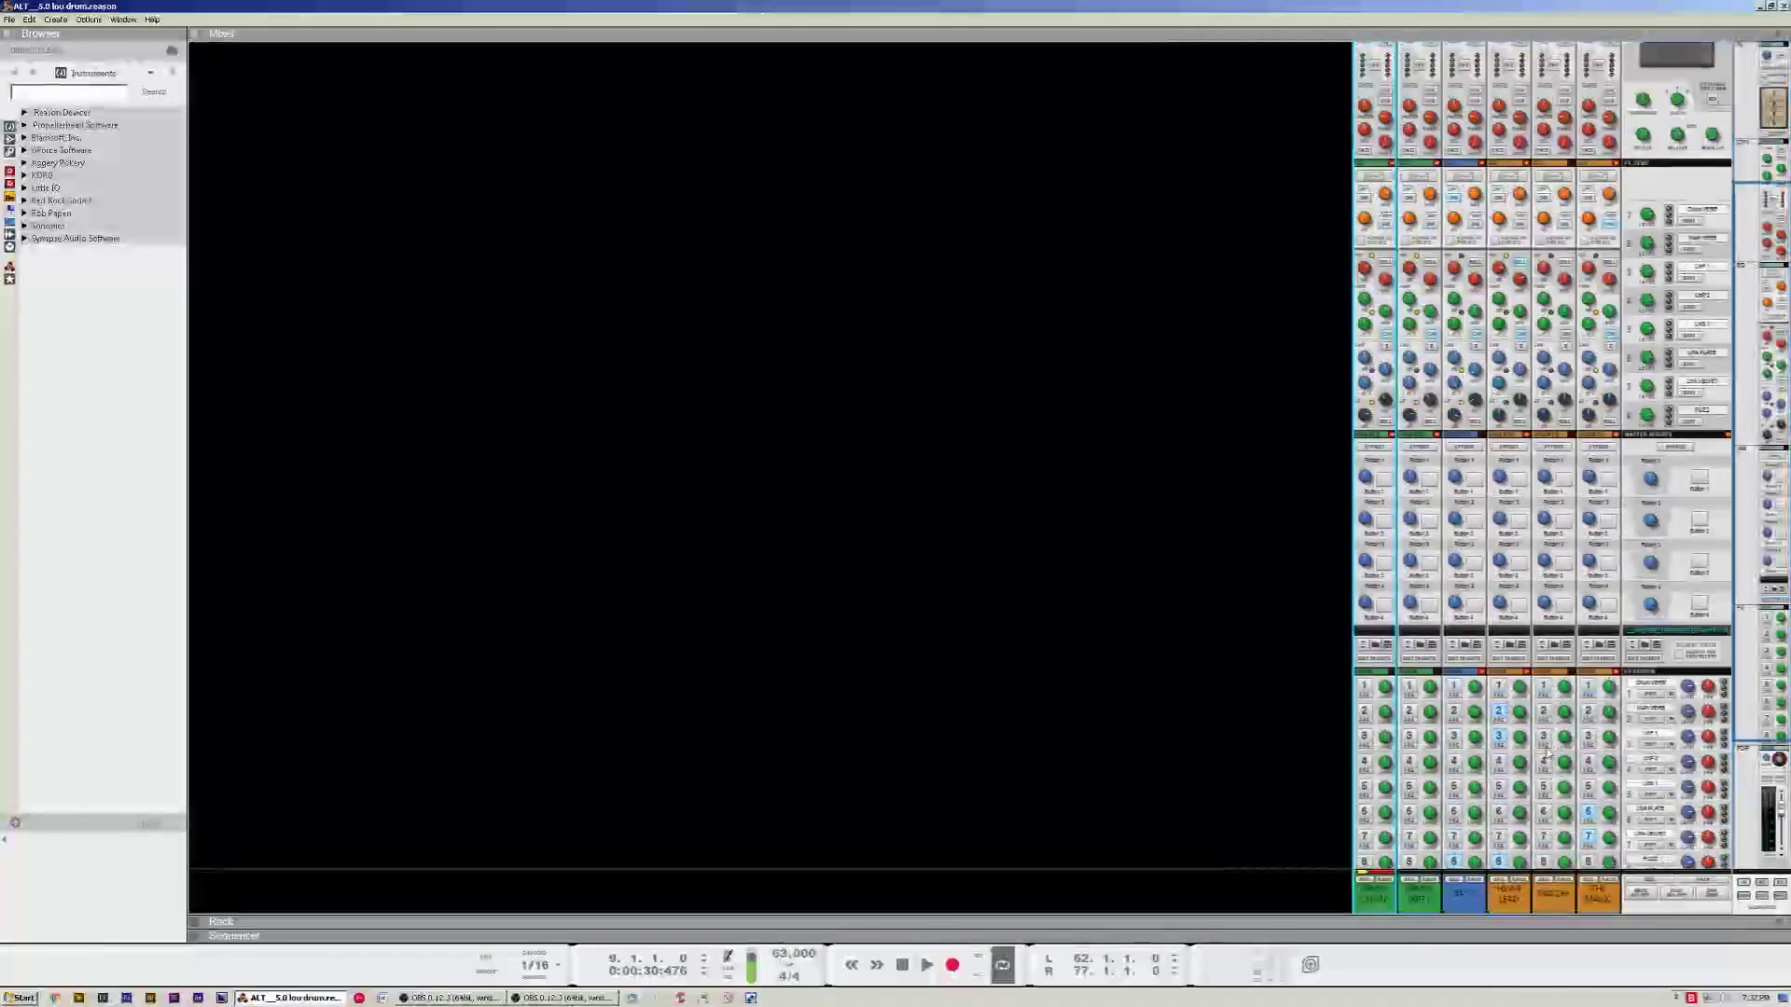
{"action": "scroll", "coordinate": [1547, 756], "scroll_direction": "up", "scroll_amount": 4}
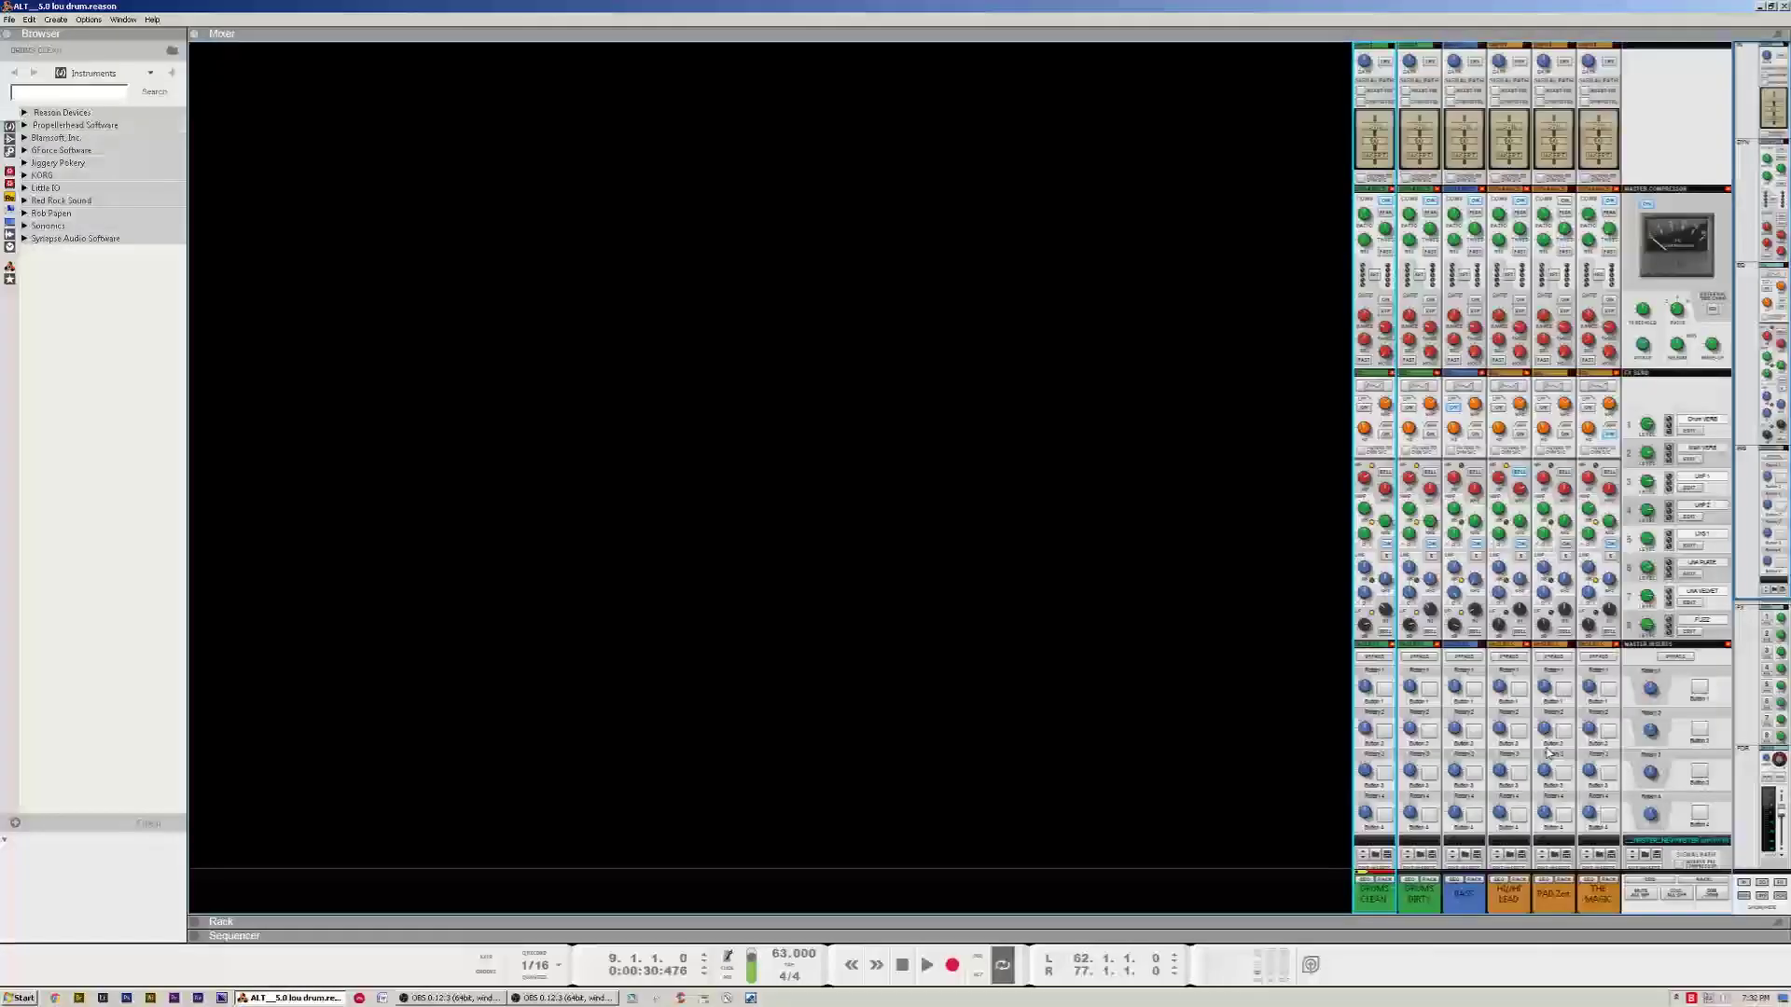
{"action": "scroll", "coordinate": [1544, 756], "scroll_direction": "down", "scroll_amount": 5}
{"action": "scroll", "coordinate": [1754, 887], "scroll_direction": "down", "scroll_amount": 2}
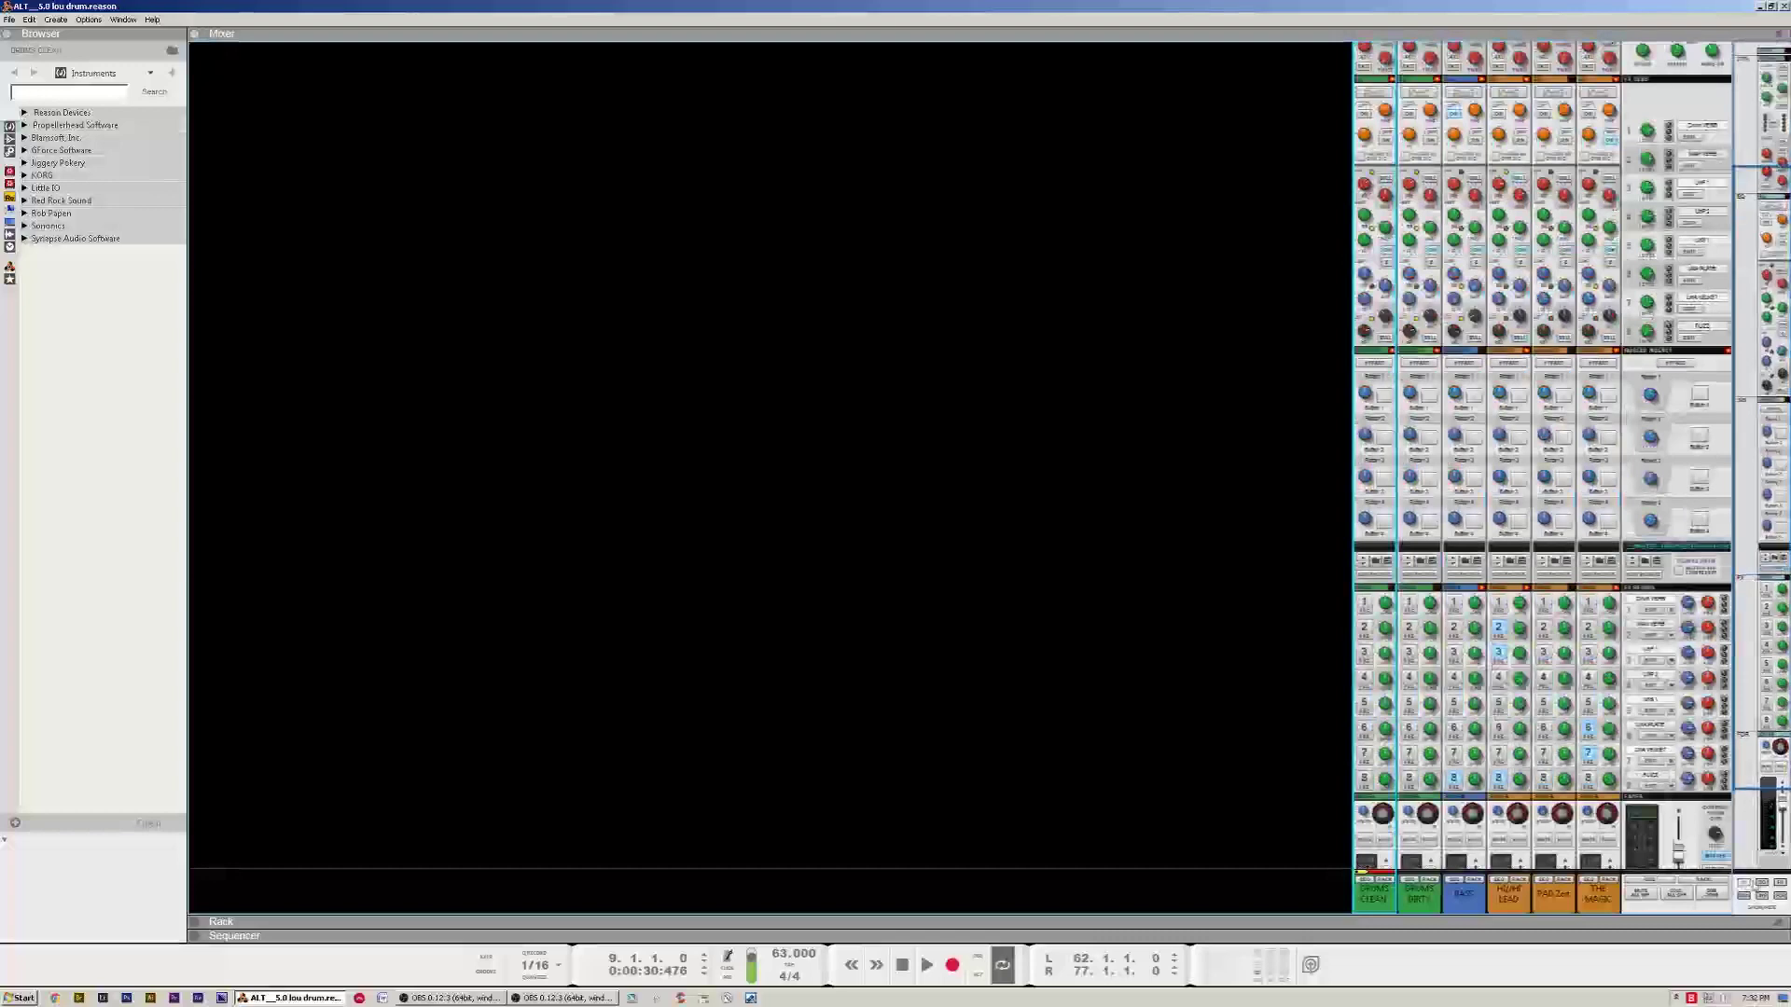
Reduce the mixer channels to the EQ section above the faders, hiding the other expanded sections
{"action": "left_click", "coordinate": [1777, 886]}
{"action": "left_click", "coordinate": [1744, 897]}
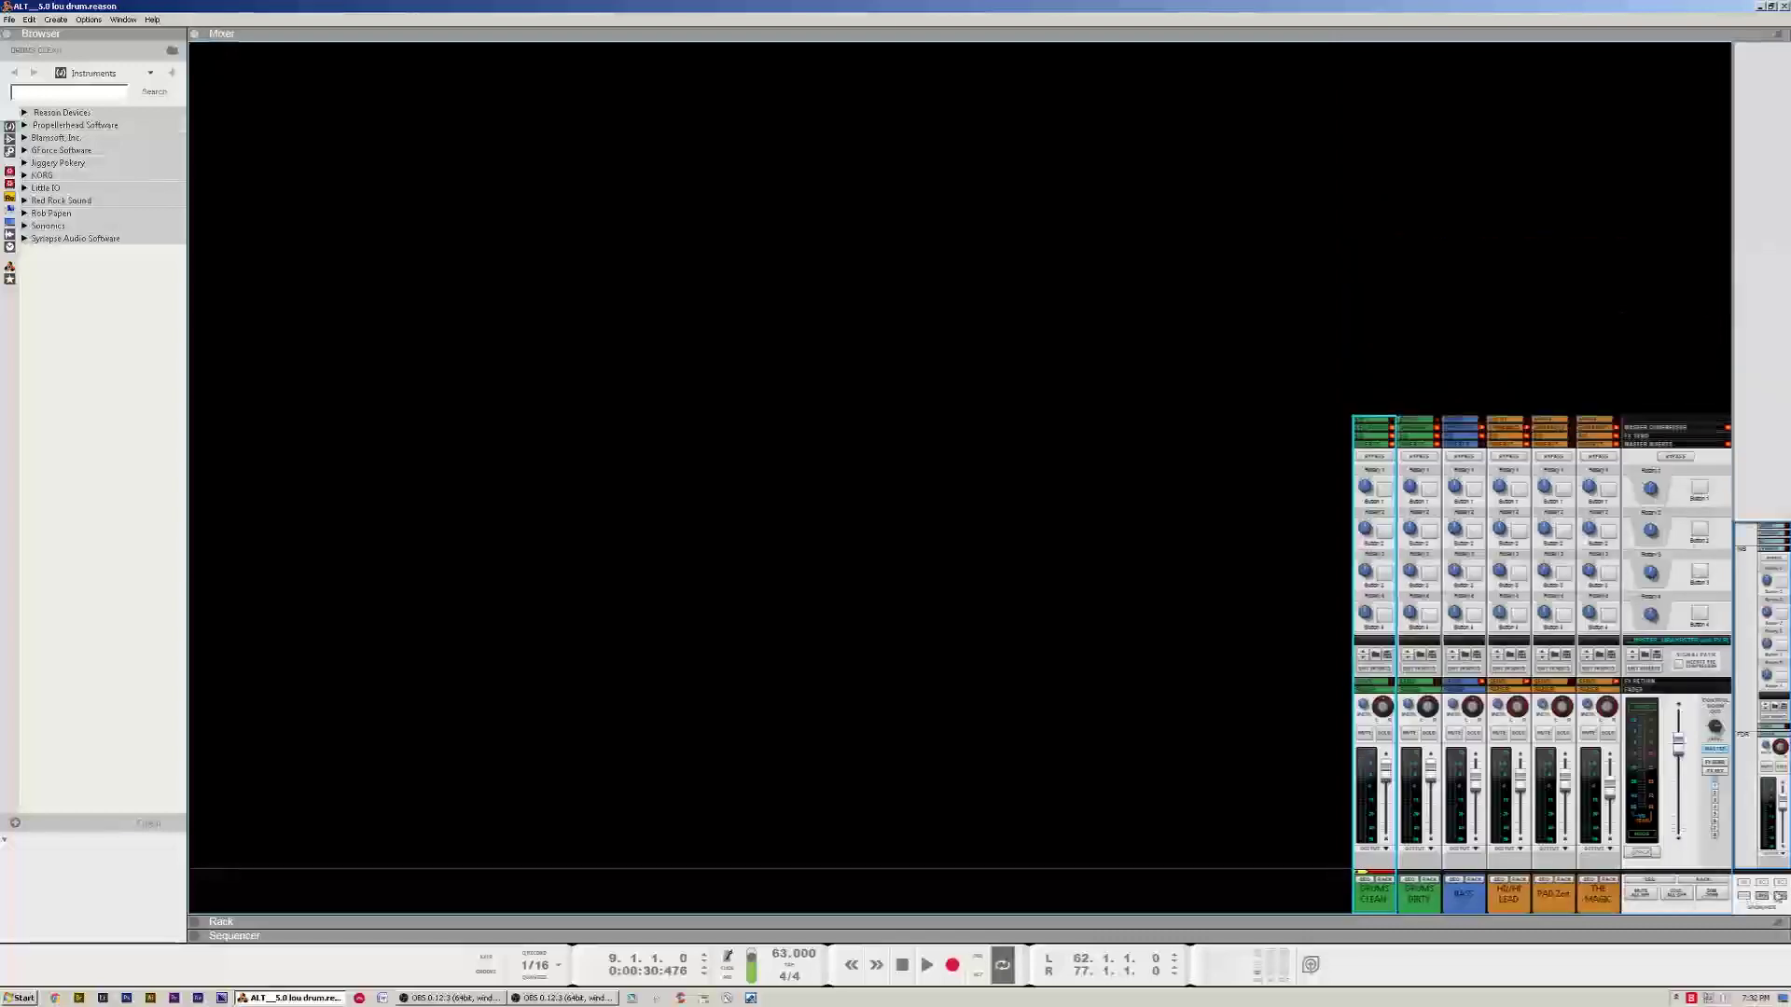
{"action": "left_click", "coordinate": [1762, 898]}
{"action": "left_click", "coordinate": [1763, 886]}
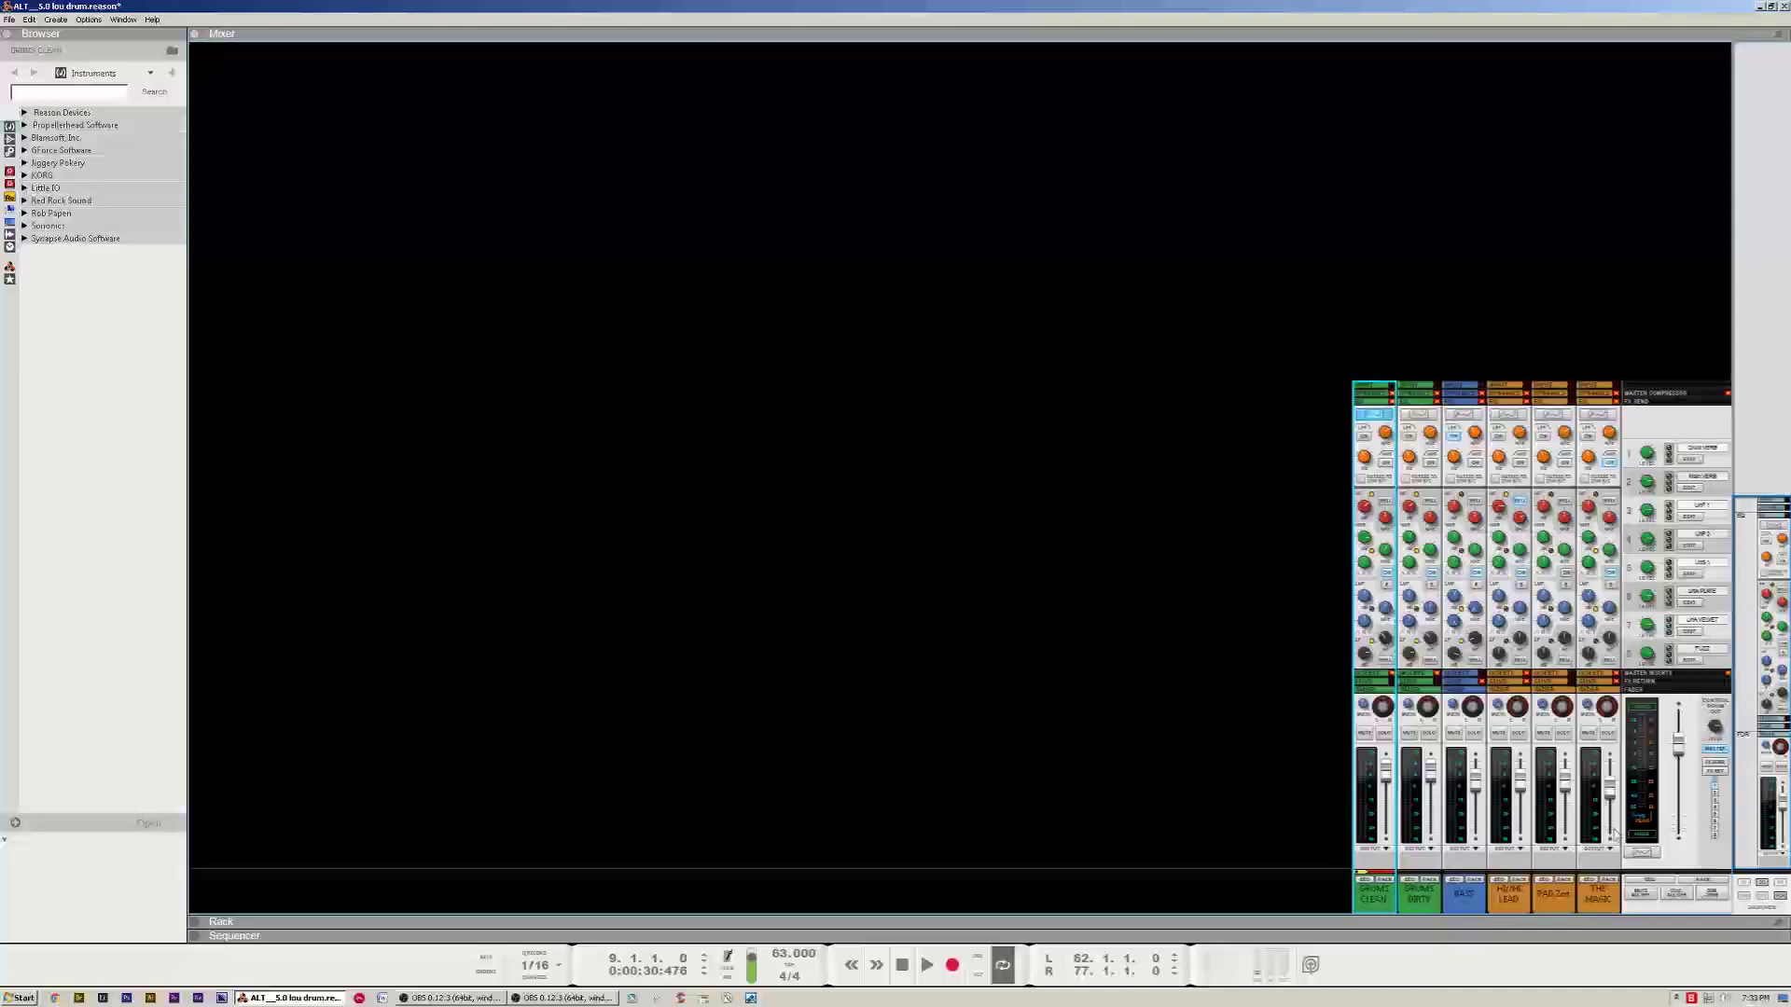
Switch to the rack, unfold the CLEAN drum Combinator to inspect the devices inside it, and fold it again
{"action": "mouse_move", "coordinate": [1567, 779]}
{"action": "left_click", "coordinate": [1069, 924]}
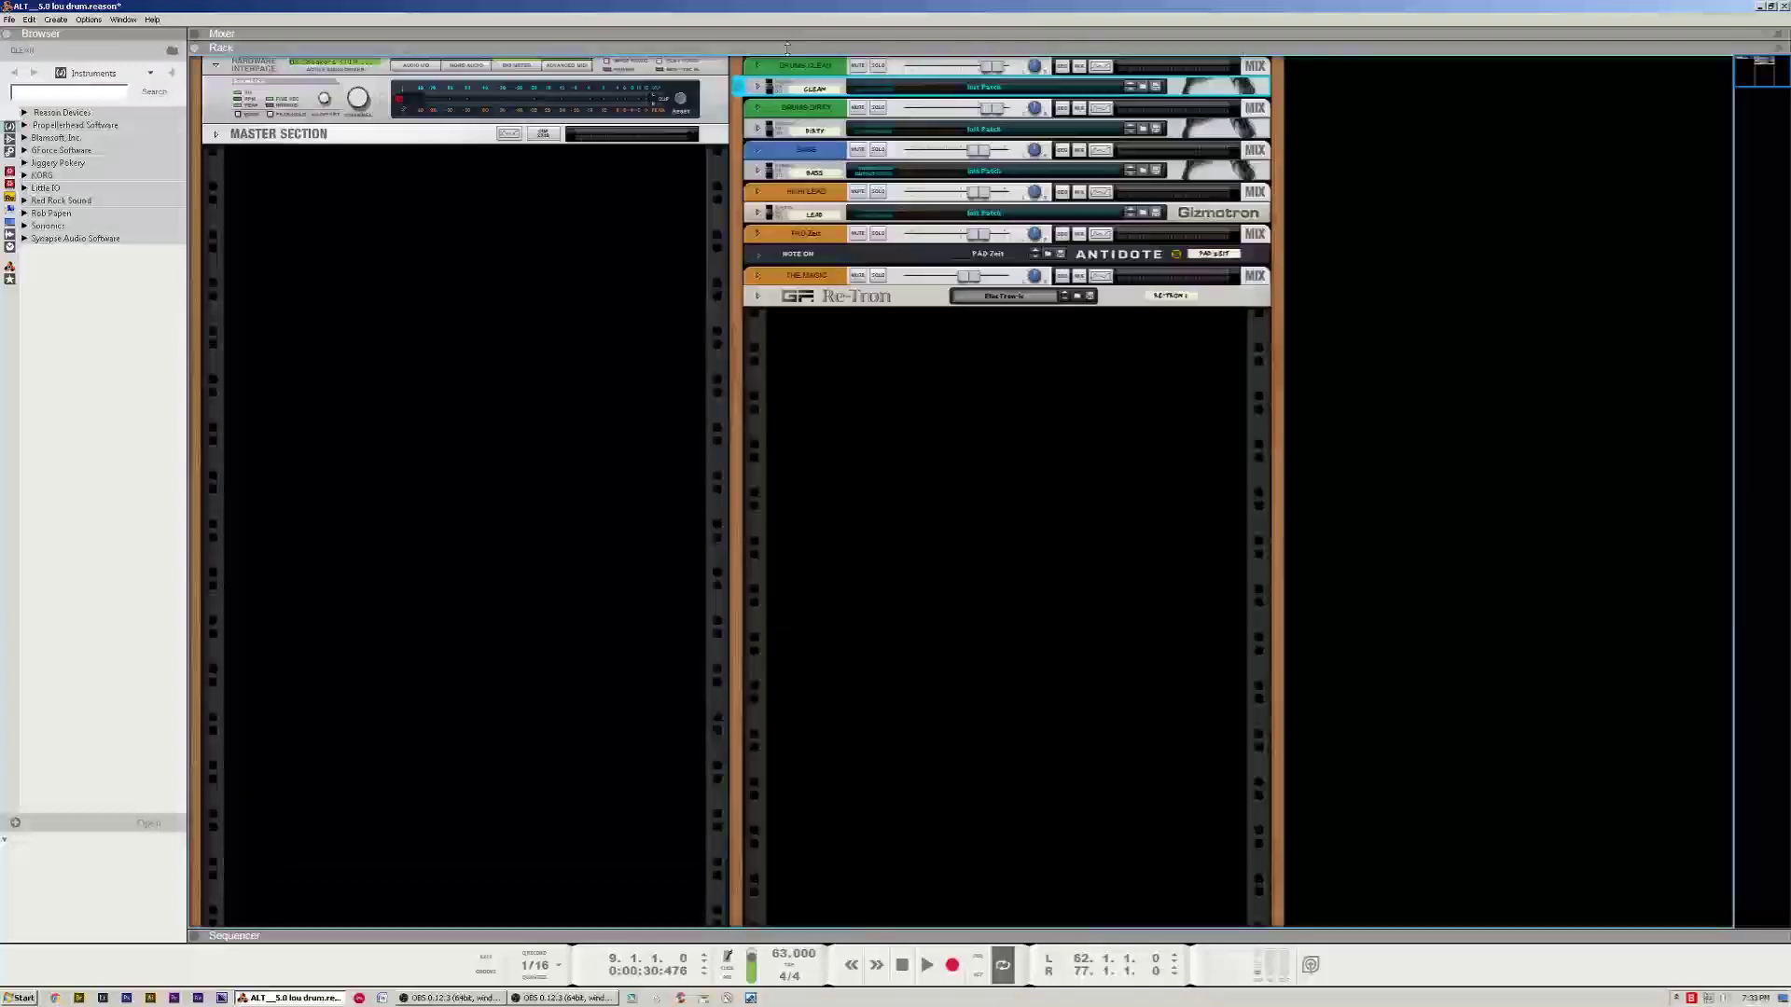
{"action": "left_click", "coordinate": [757, 87]}
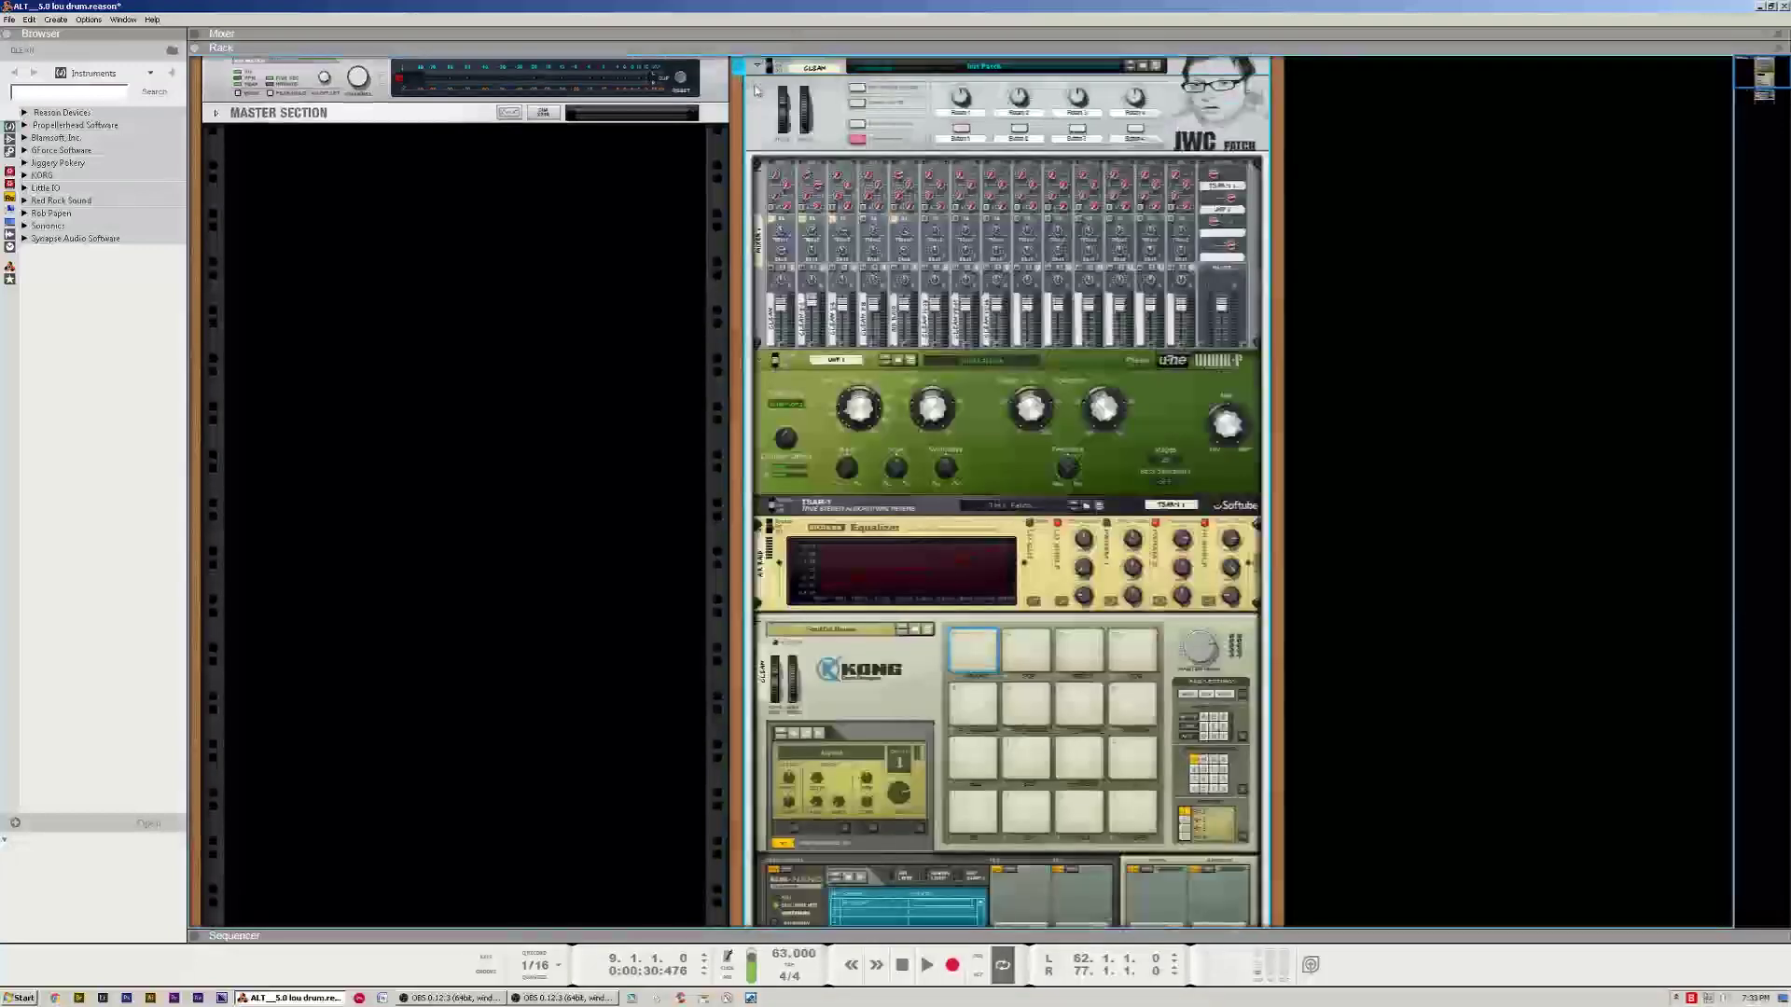
{"action": "scroll", "coordinate": [903, 299], "scroll_direction": "down", "scroll_amount": 1}
{"action": "scroll", "coordinate": [905, 300], "scroll_direction": "up", "scroll_amount": 1}
{"action": "scroll", "coordinate": [905, 301], "scroll_direction": "down", "scroll_amount": 3}
{"action": "scroll", "coordinate": [904, 301], "scroll_direction": "up", "scroll_amount": 3}
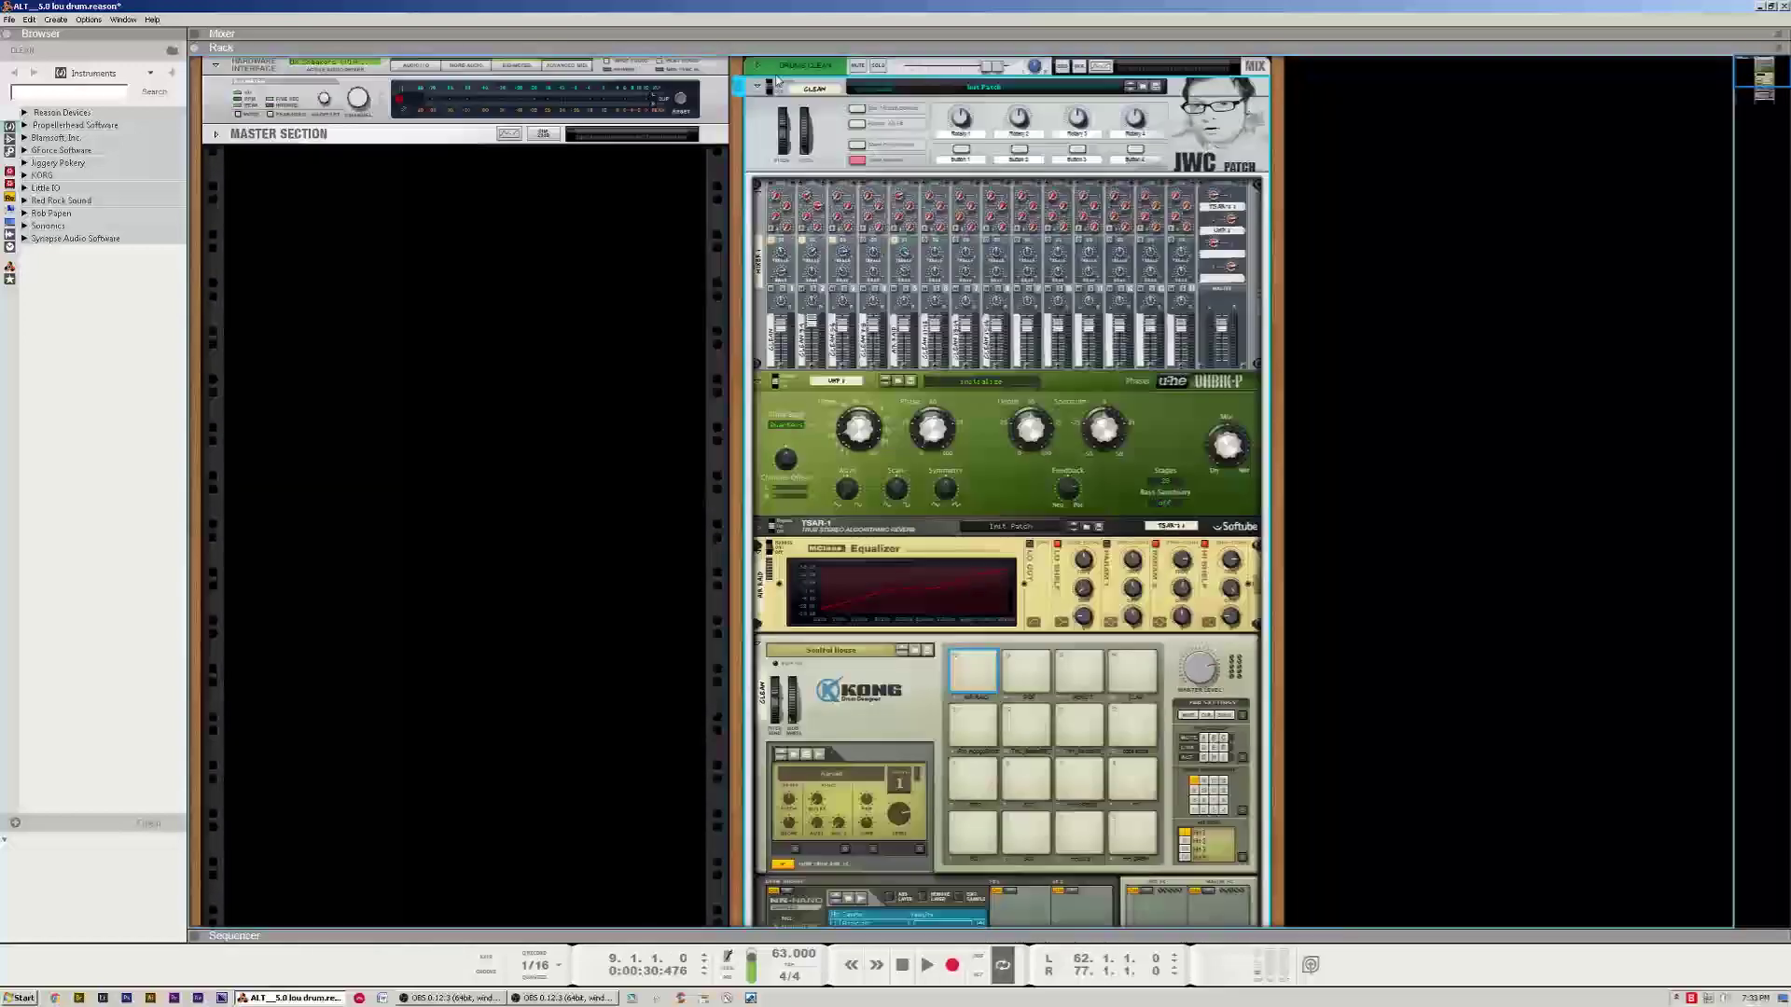
{"action": "left_click", "coordinate": [761, 88]}
Unfold the clean drums mix channel, check its insert effects and their rear cabling, and fold it back
{"action": "left_click", "coordinate": [760, 69]}
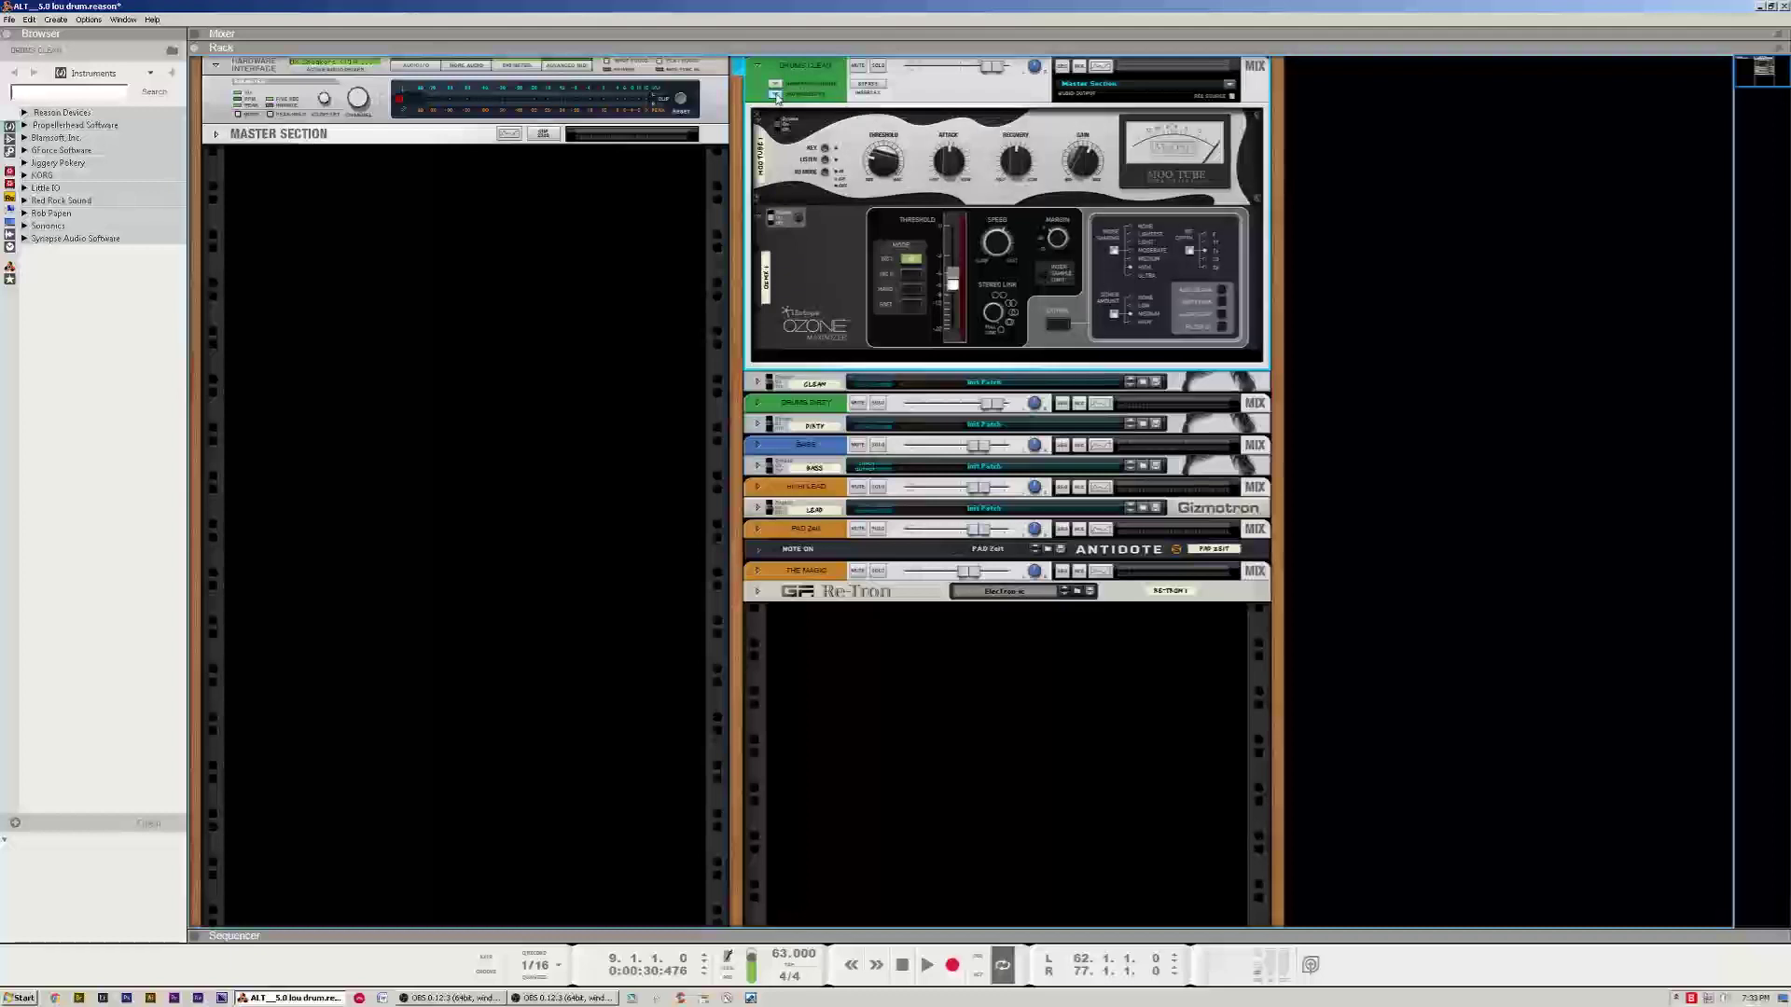
{"action": "key", "text": "Tab"}
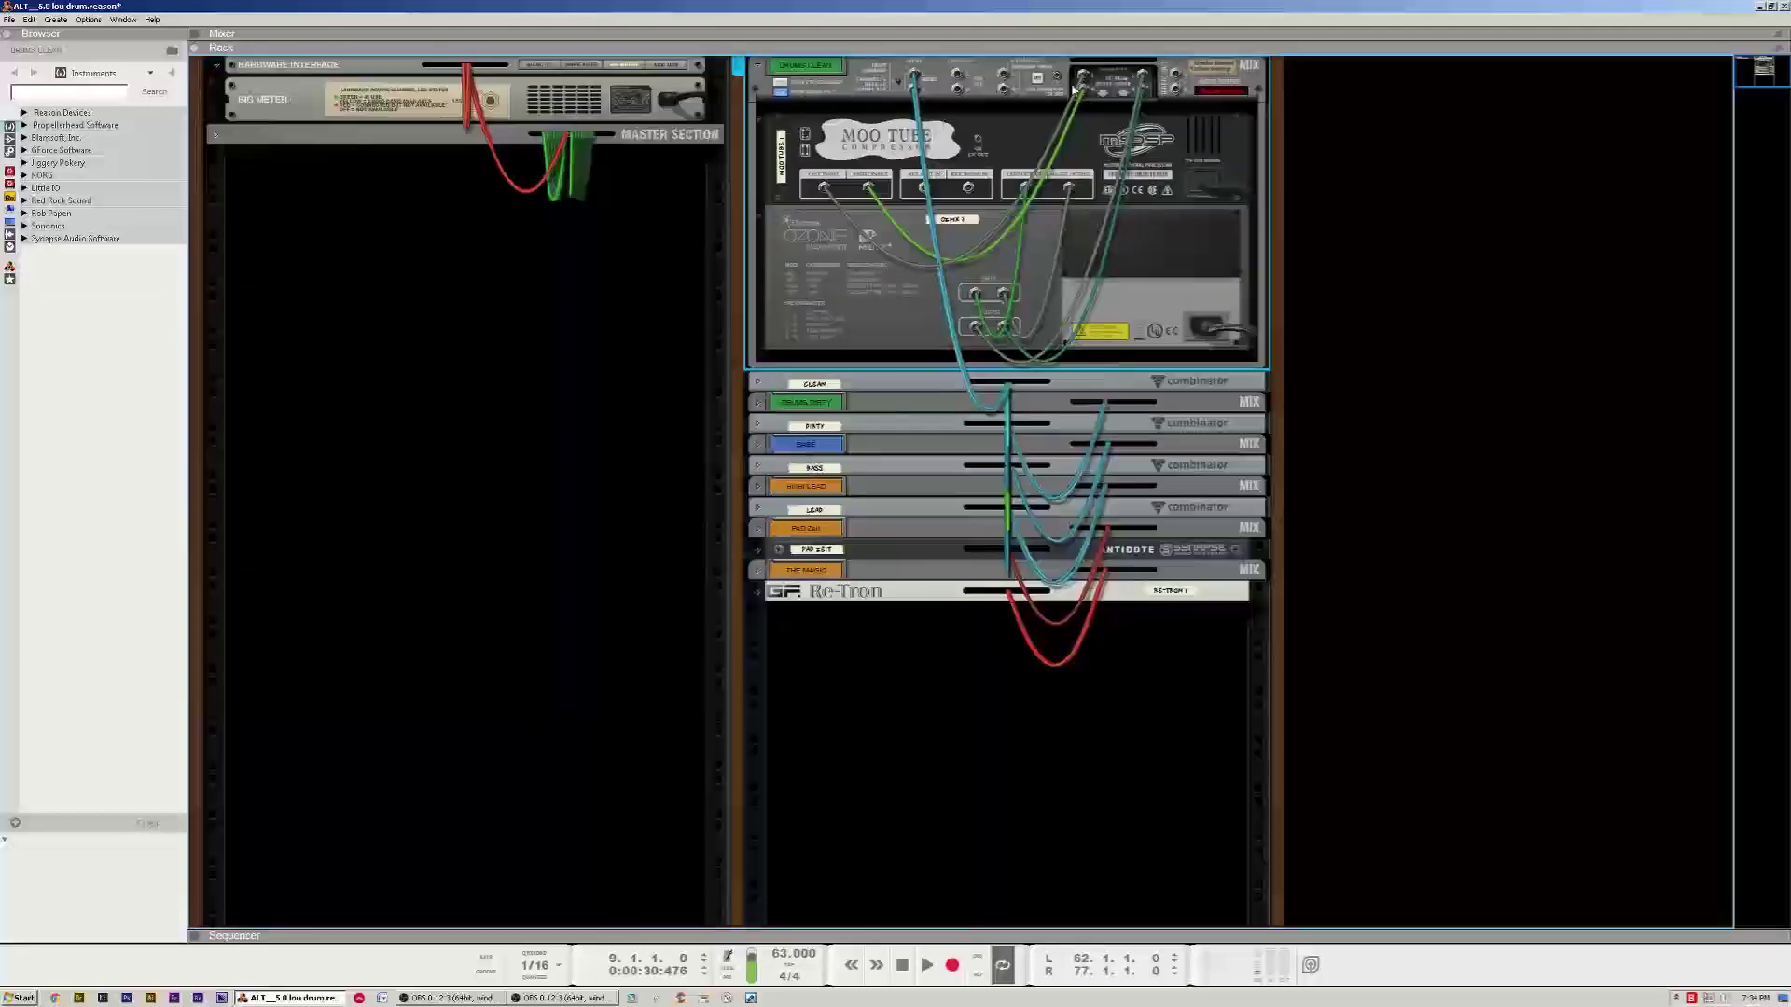
{"action": "key", "text": "Tab"}
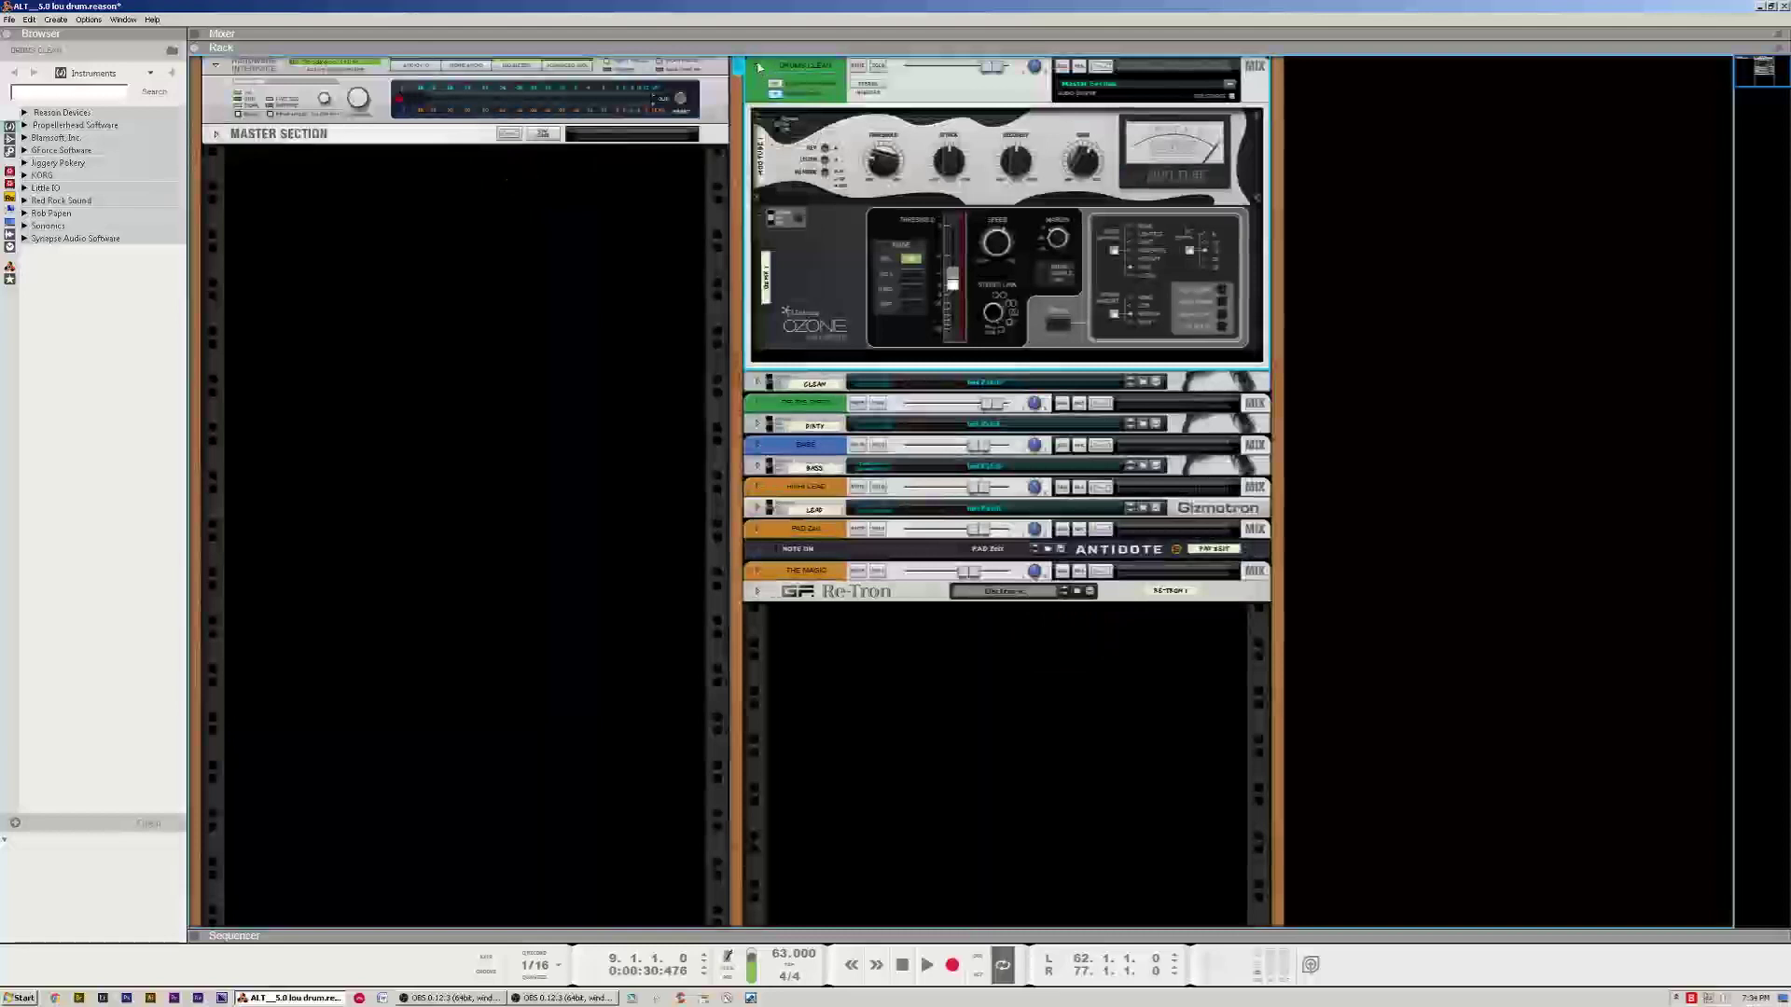
{"action": "left_click", "coordinate": [759, 67]}
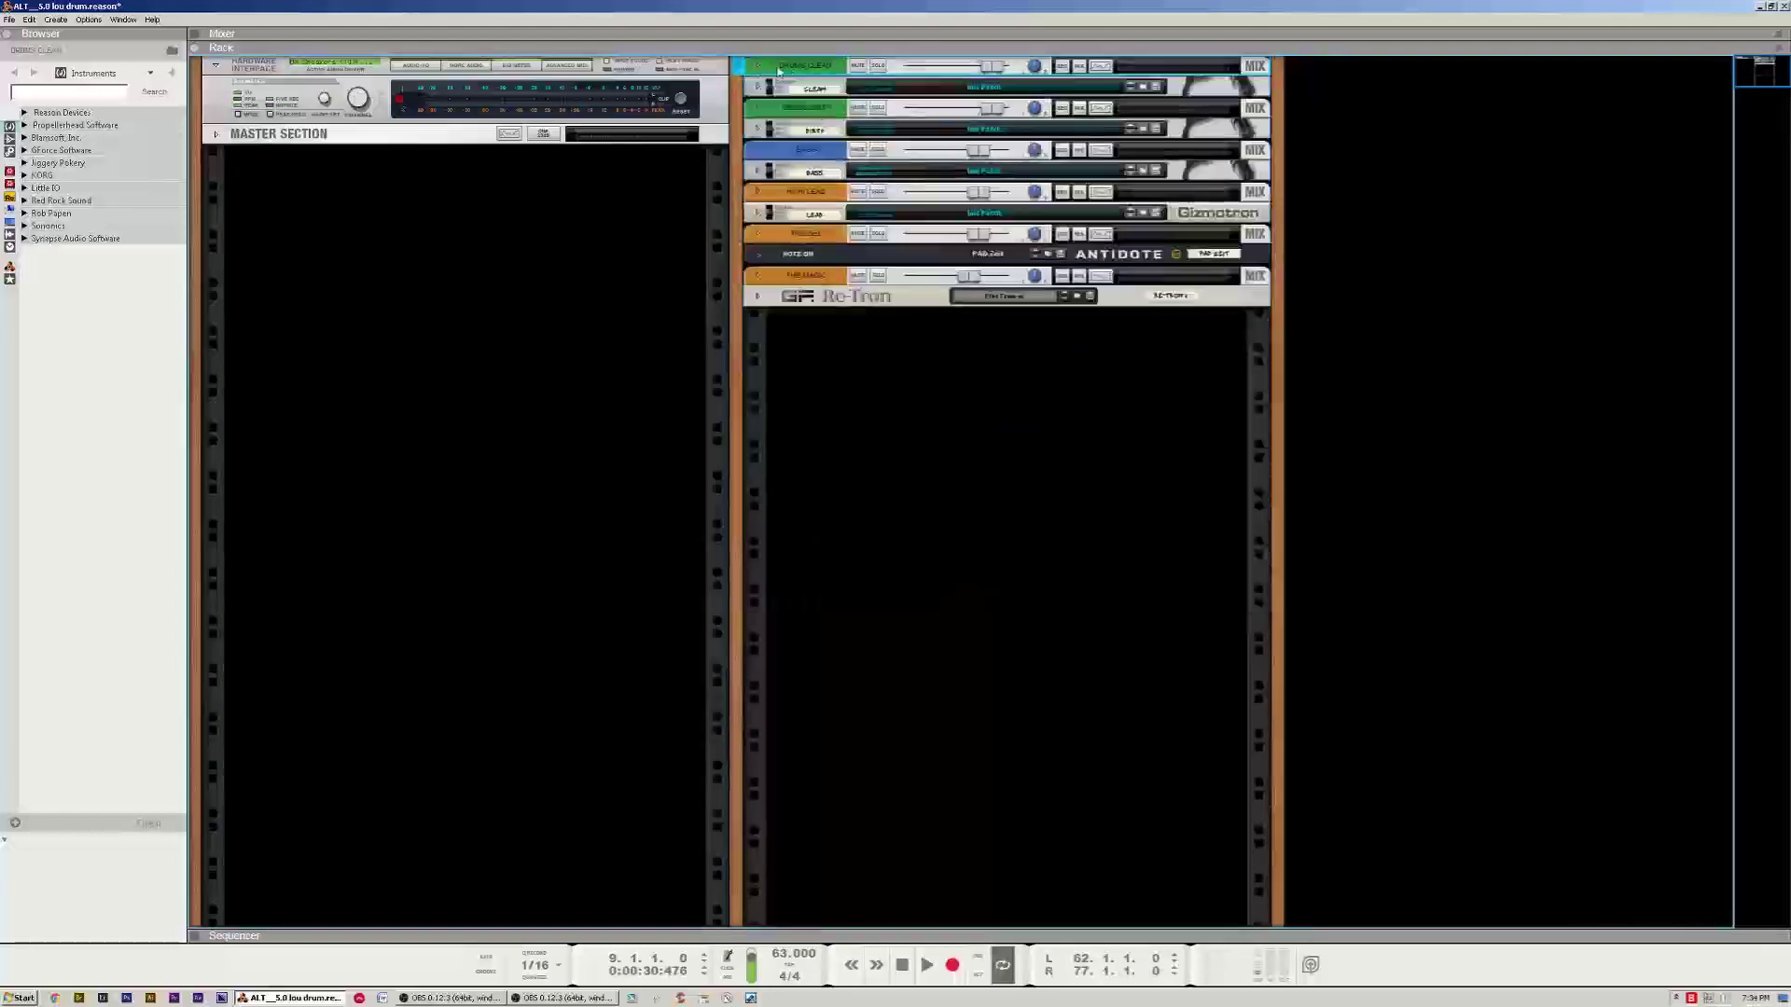
Check the insert effects of the dirty drums, bass and lead mix channels by unfolding and refolding each one
{"action": "left_click", "coordinate": [759, 110]}
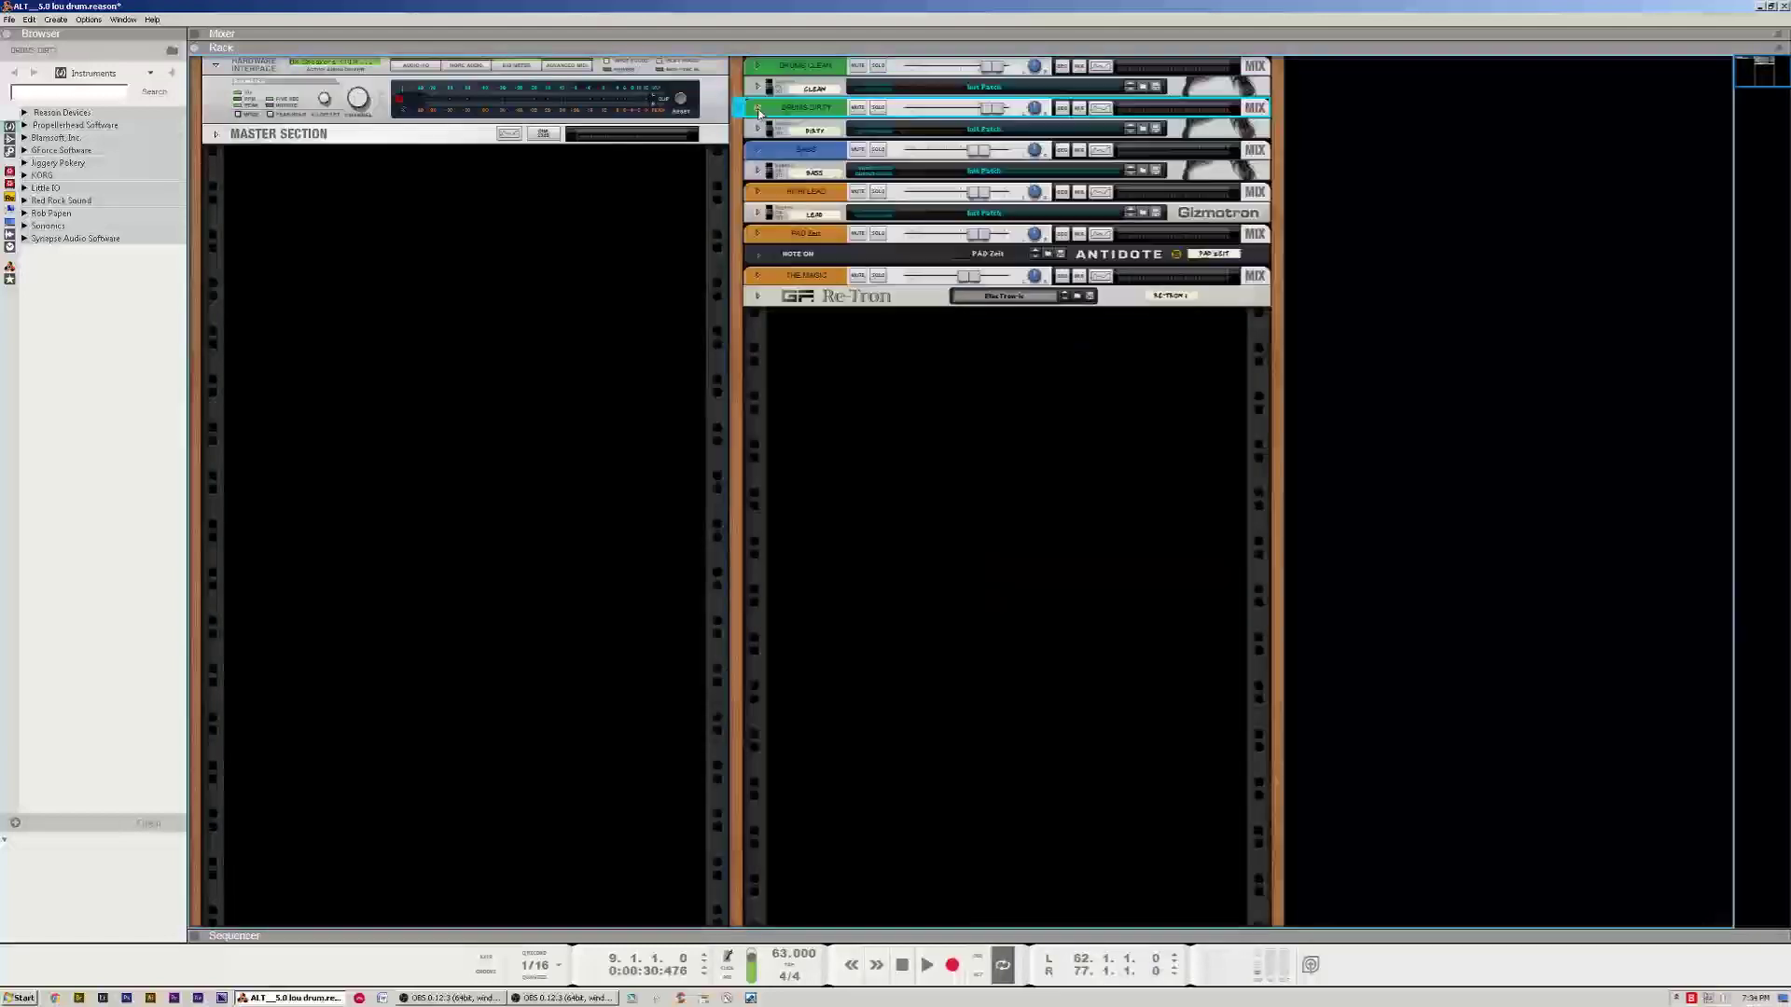
{"action": "left_click", "coordinate": [759, 110]}
{"action": "left_click", "coordinate": [759, 151]}
{"action": "left_click", "coordinate": [758, 152]}
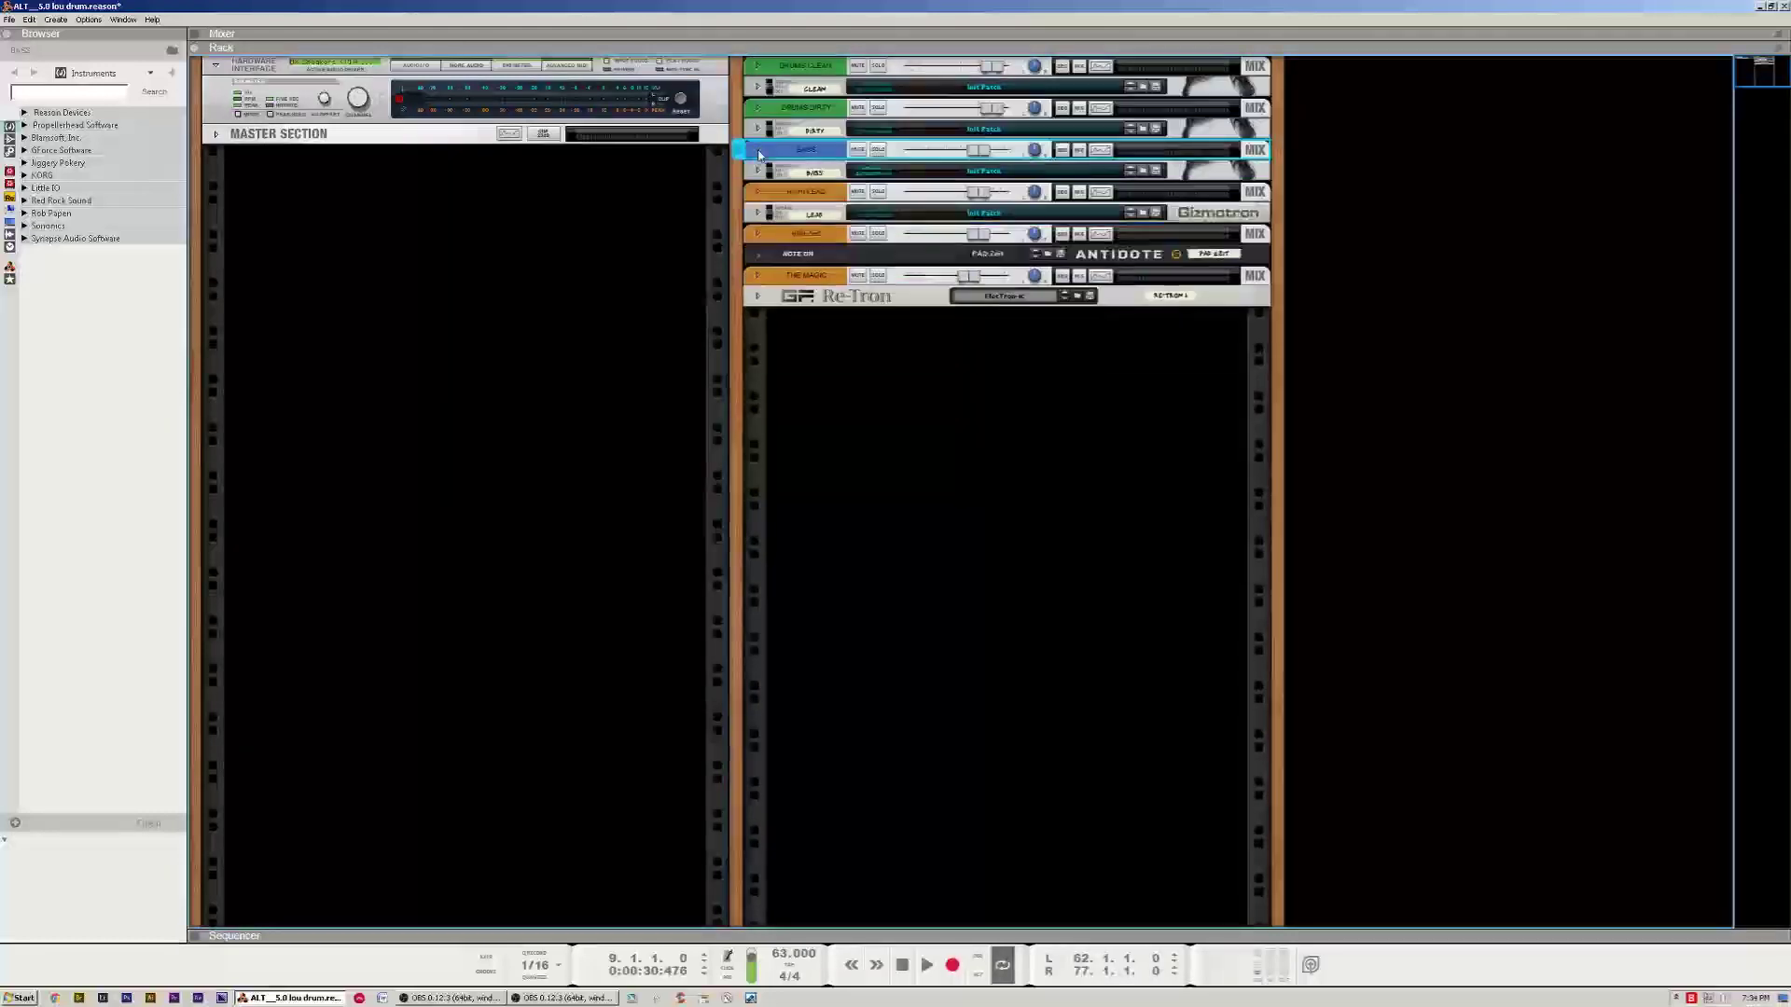
{"action": "left_click", "coordinate": [760, 192]}
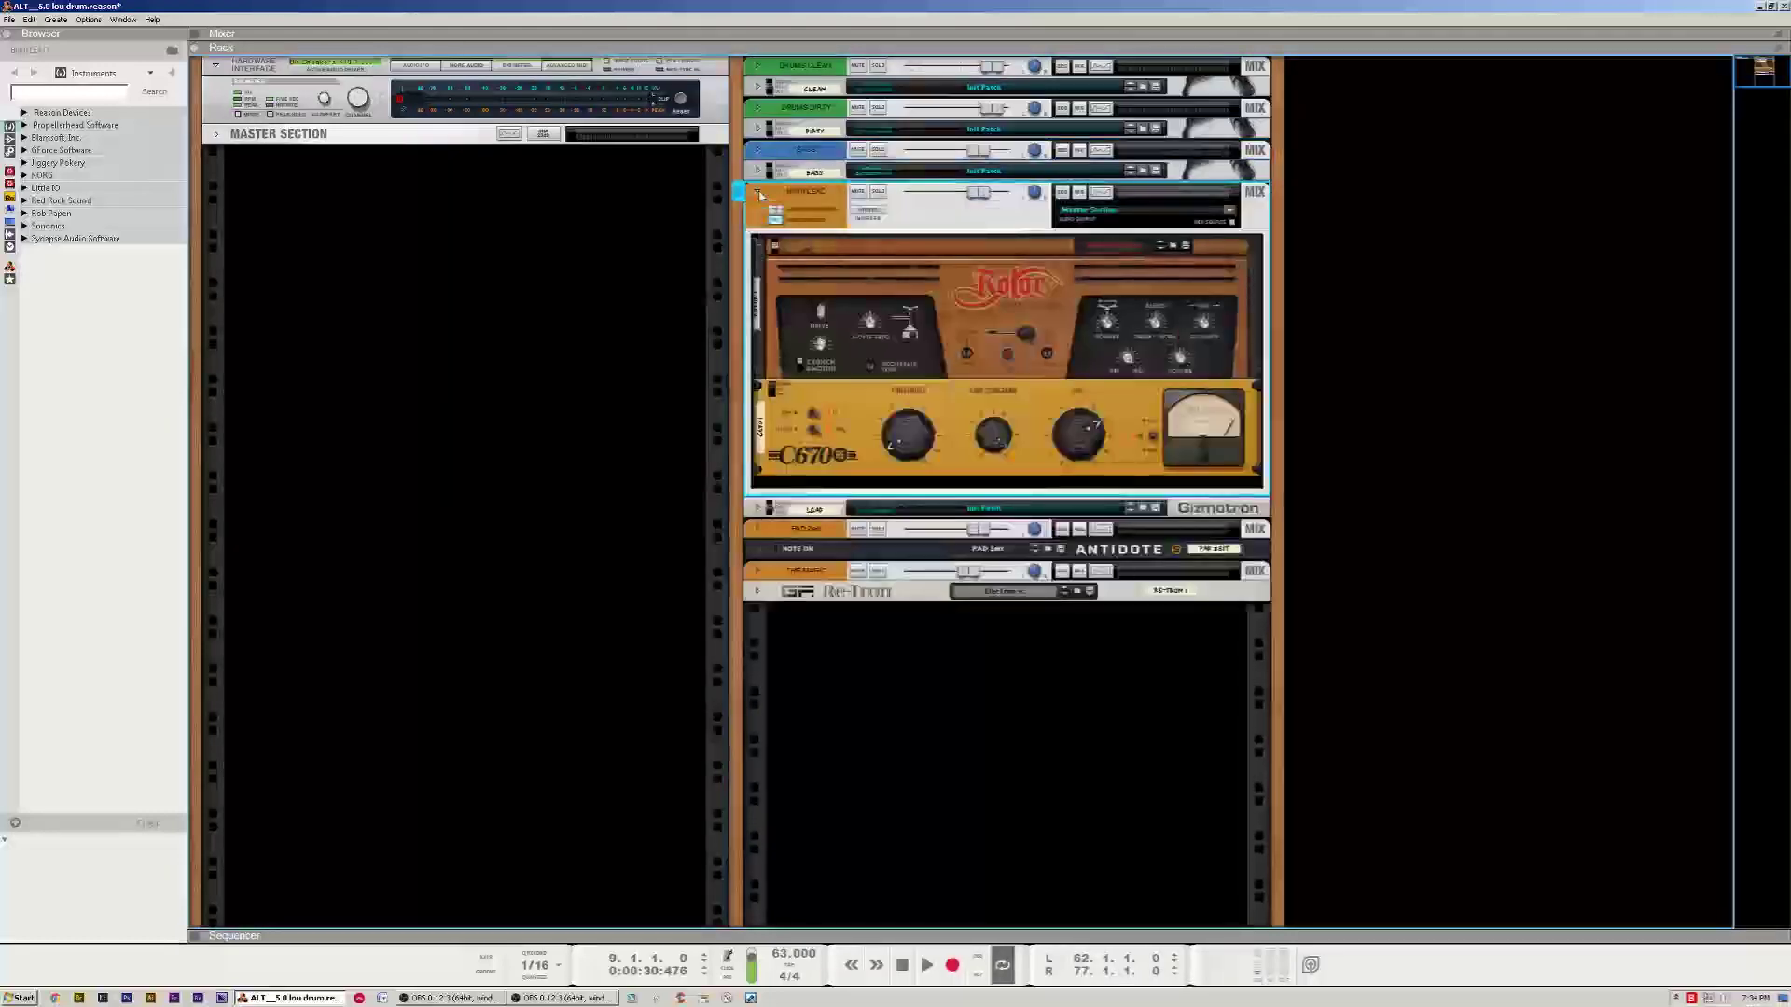
{"action": "left_click", "coordinate": [759, 192]}
Check the inserts of the pad and THE MAGIC mix channels by unfolding and refolding each one
{"action": "left_click", "coordinate": [758, 234]}
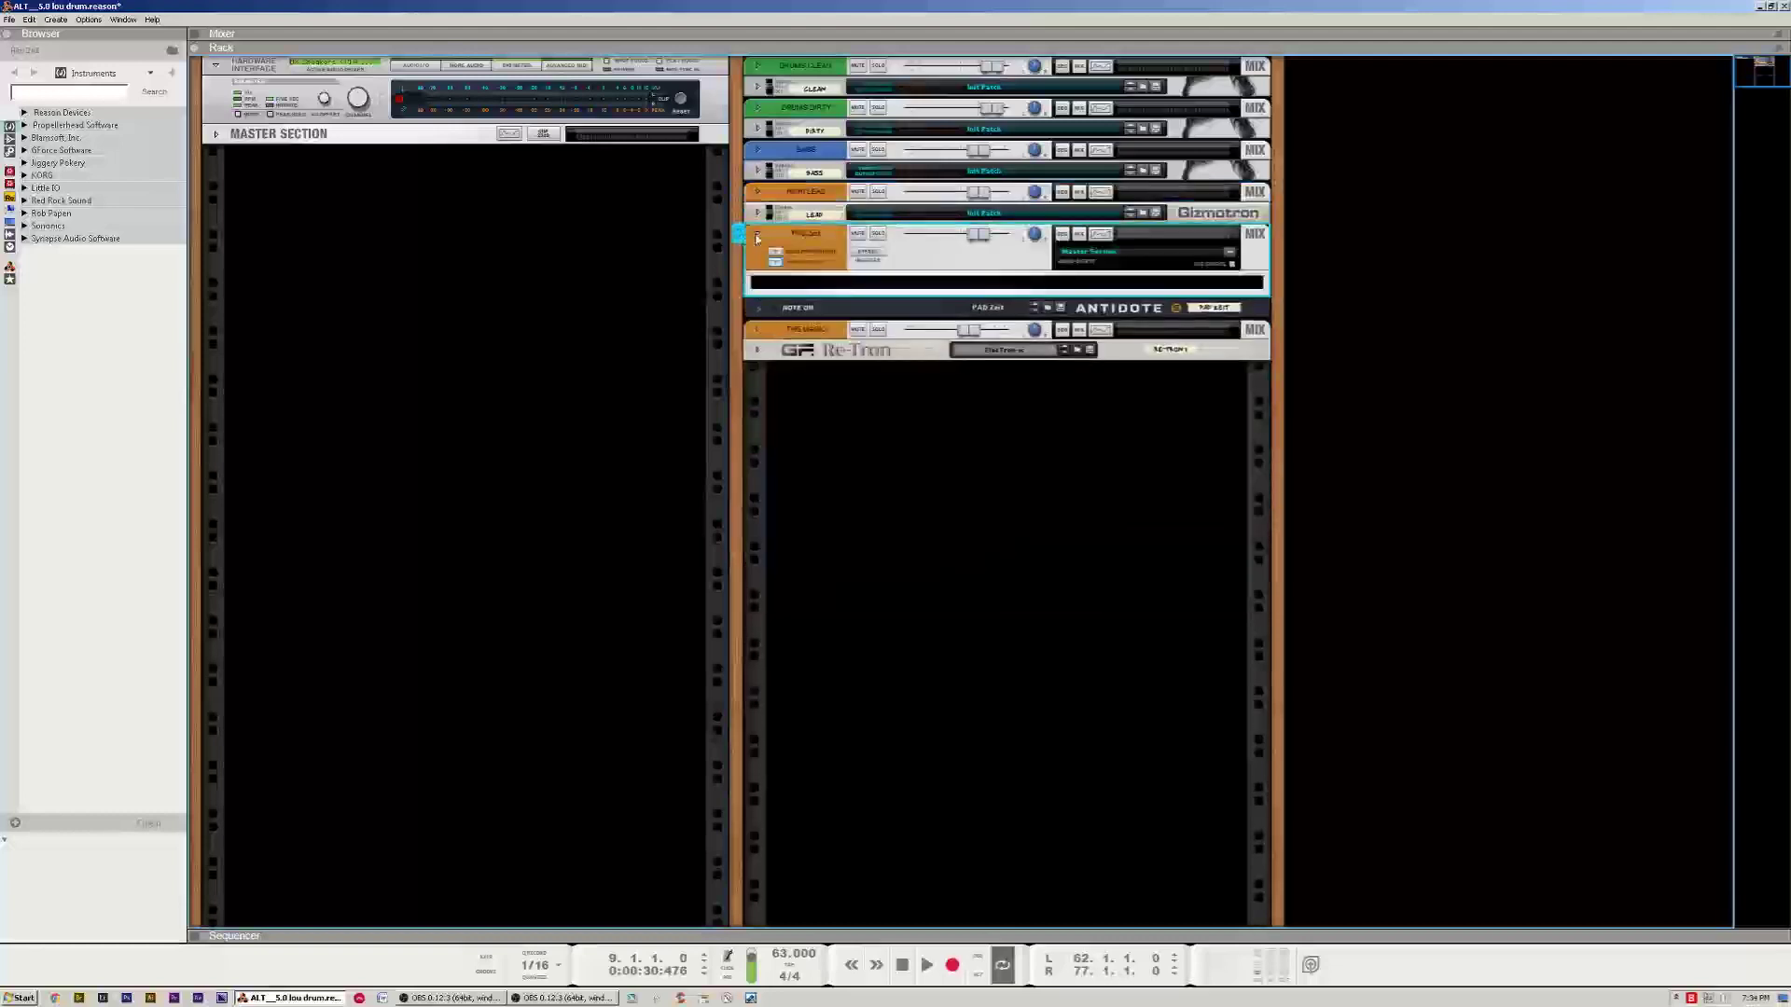
{"action": "left_click", "coordinate": [758, 234]}
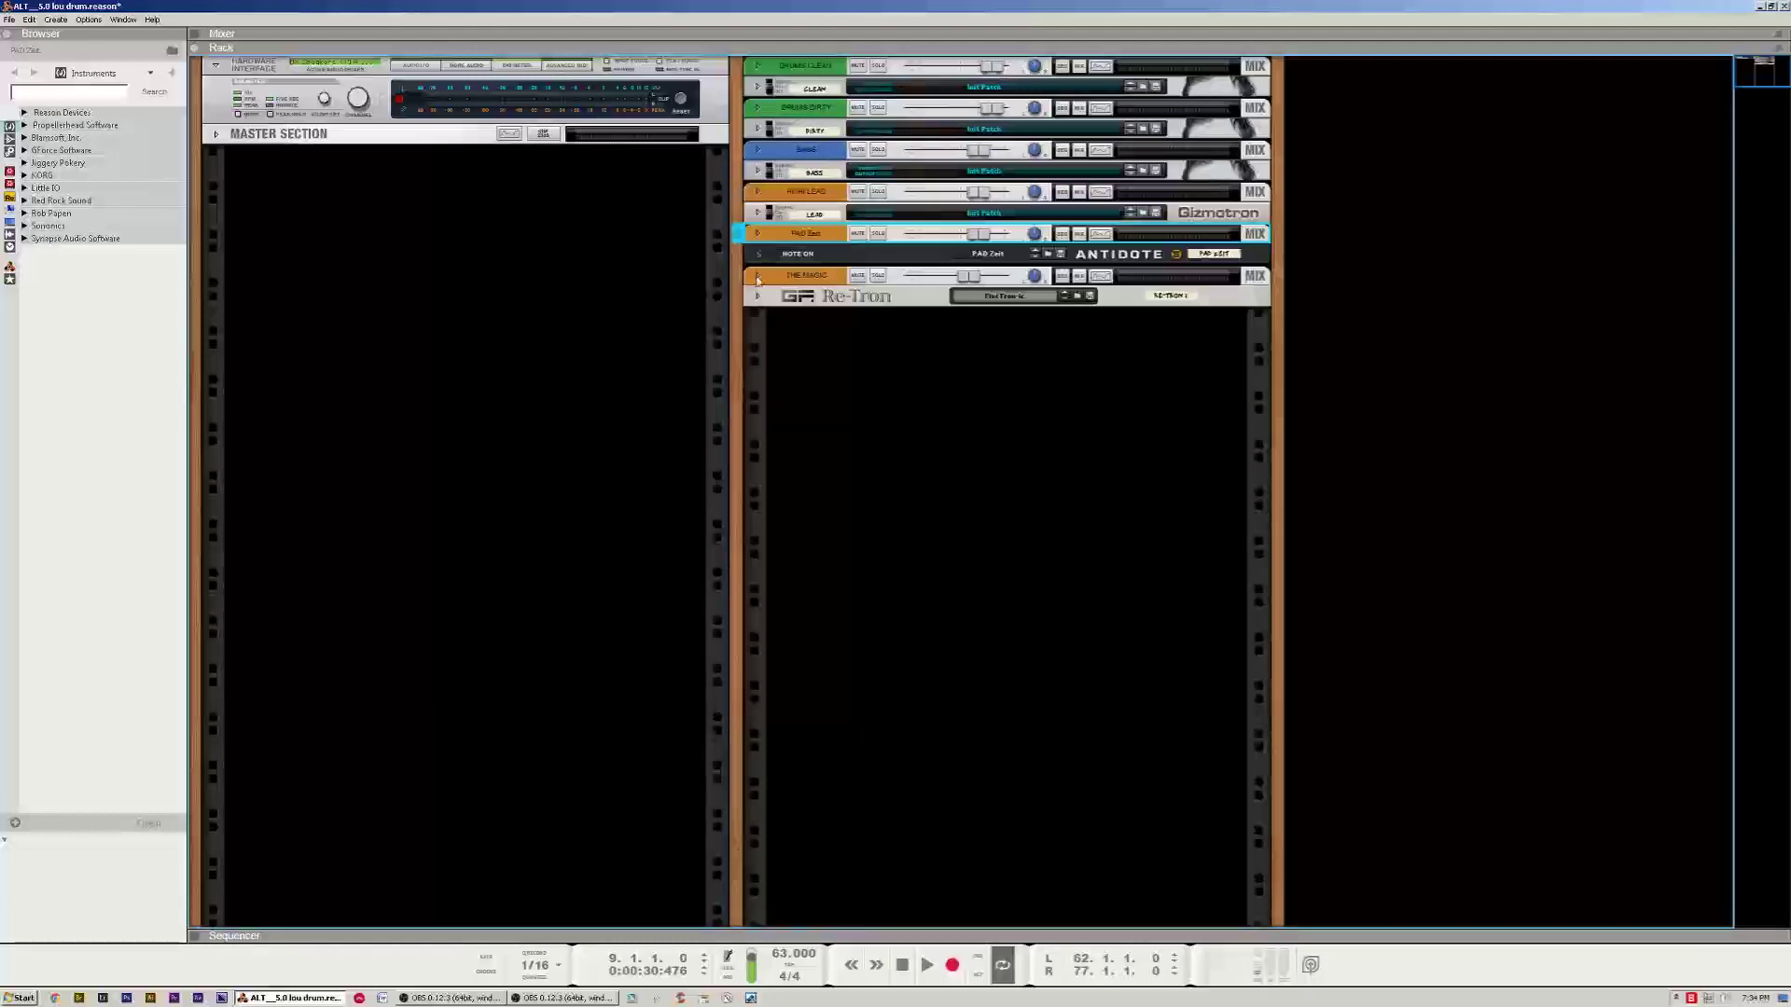
{"action": "left_click", "coordinate": [757, 277]}
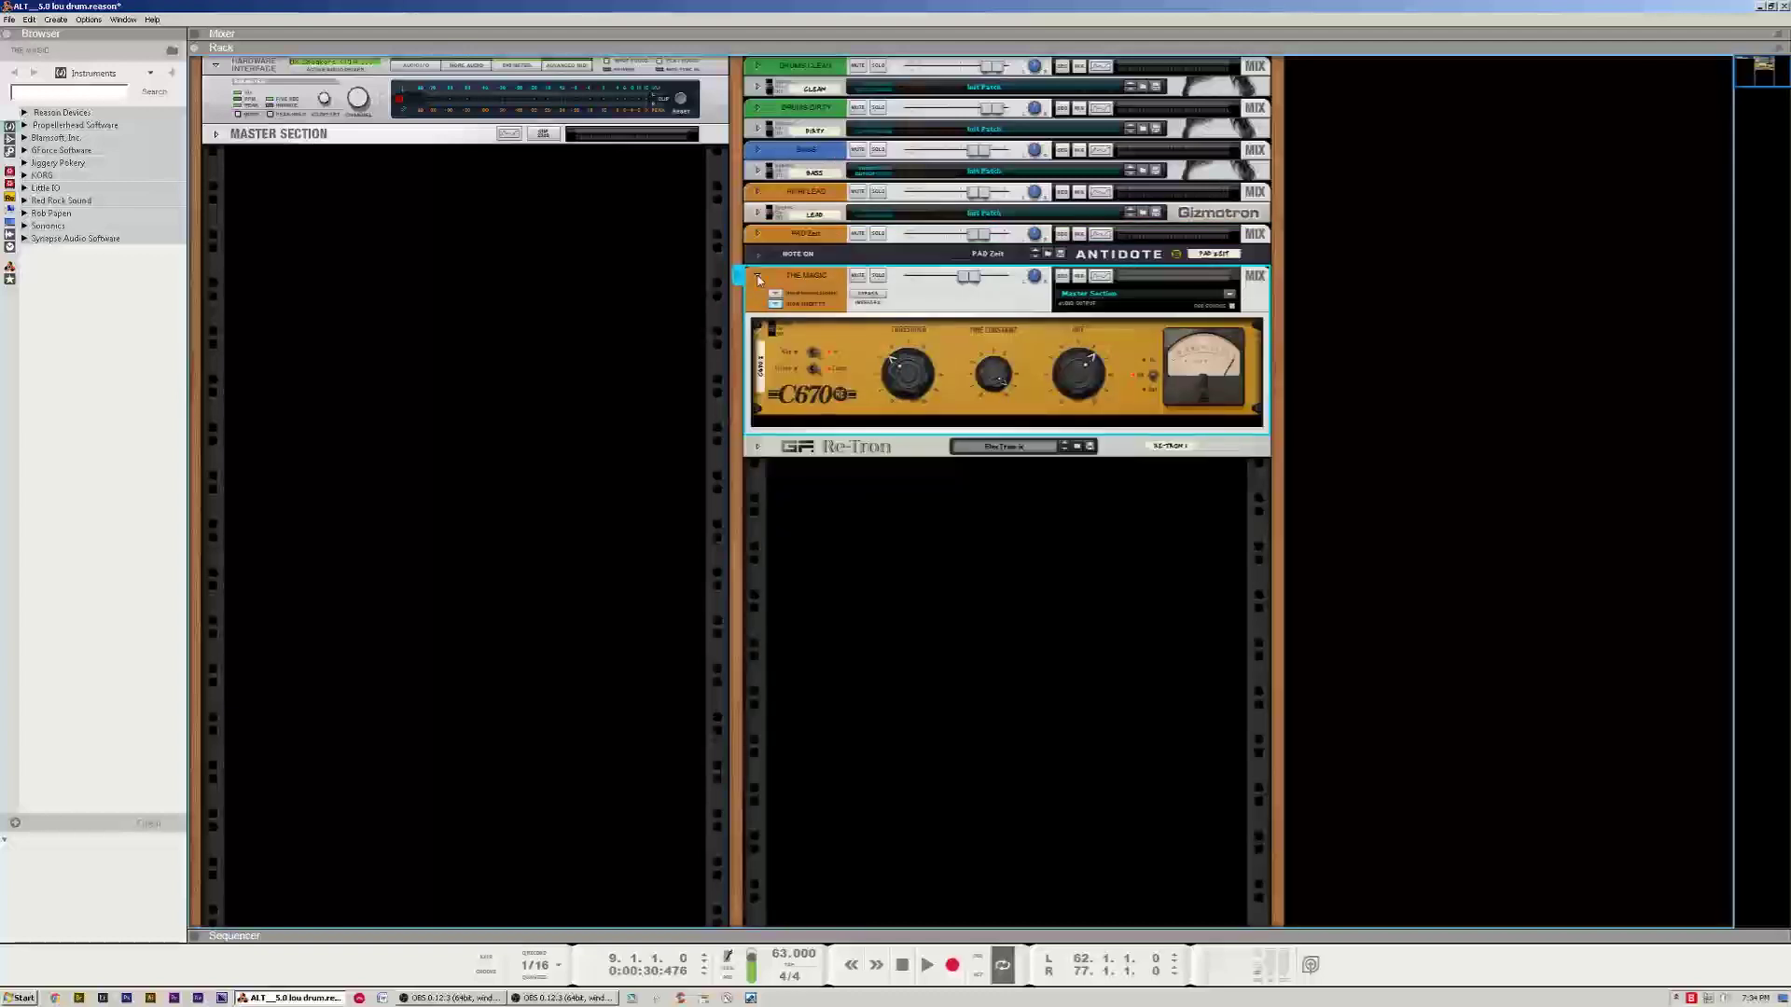
{"action": "left_click", "coordinate": [758, 277]}
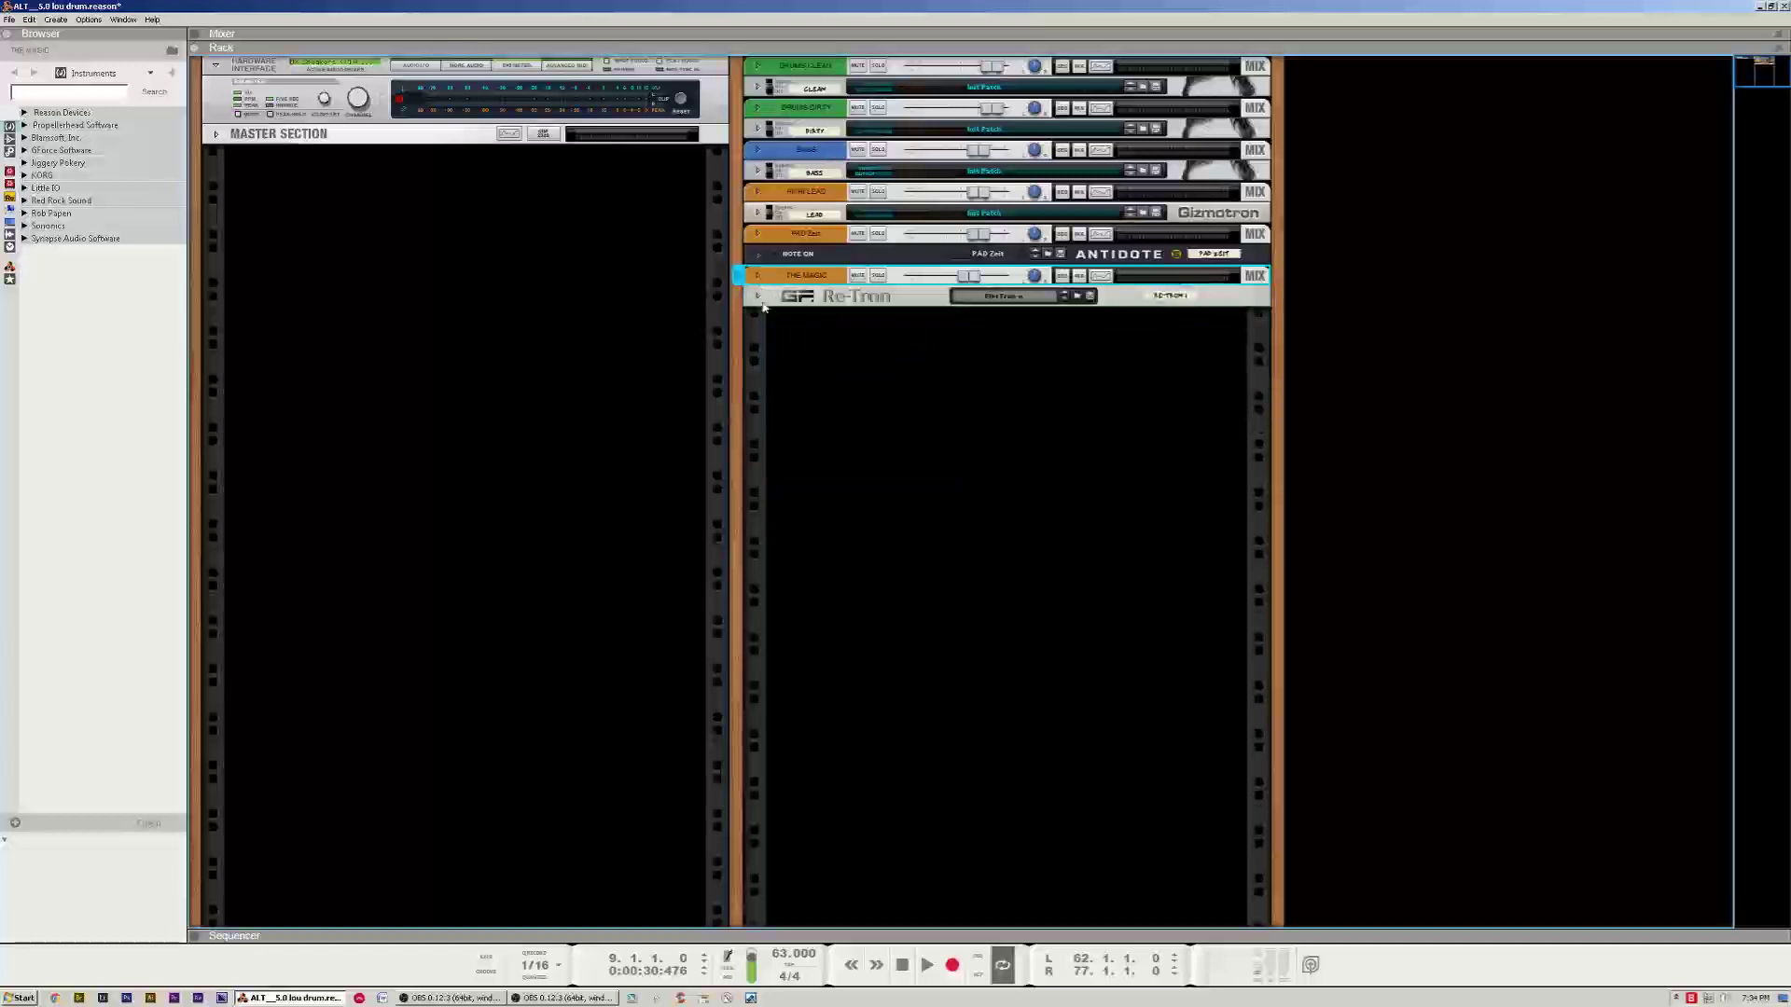
View the Re-Tron and Antidote instruments, folding each again, and unfold the LEAD Combinator
{"action": "left_click", "coordinate": [758, 297]}
{"action": "left_click", "coordinate": [759, 297]}
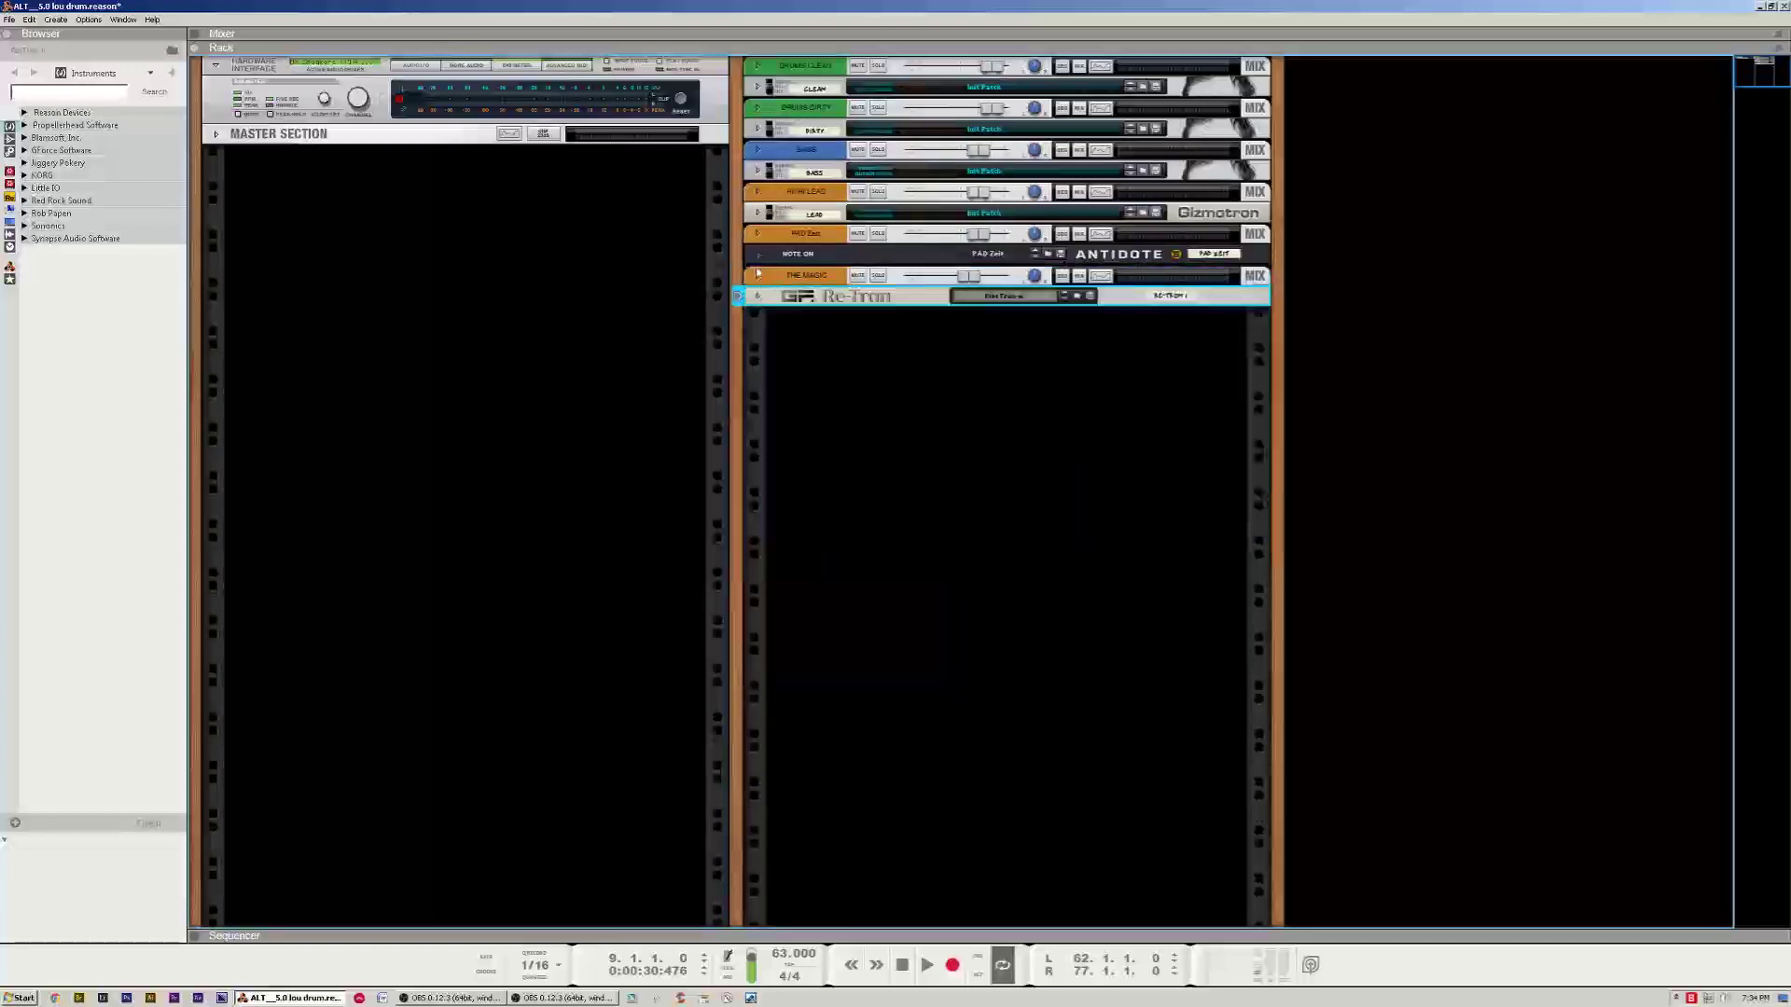
{"action": "left_click", "coordinate": [758, 255]}
{"action": "left_click", "coordinate": [758, 255]}
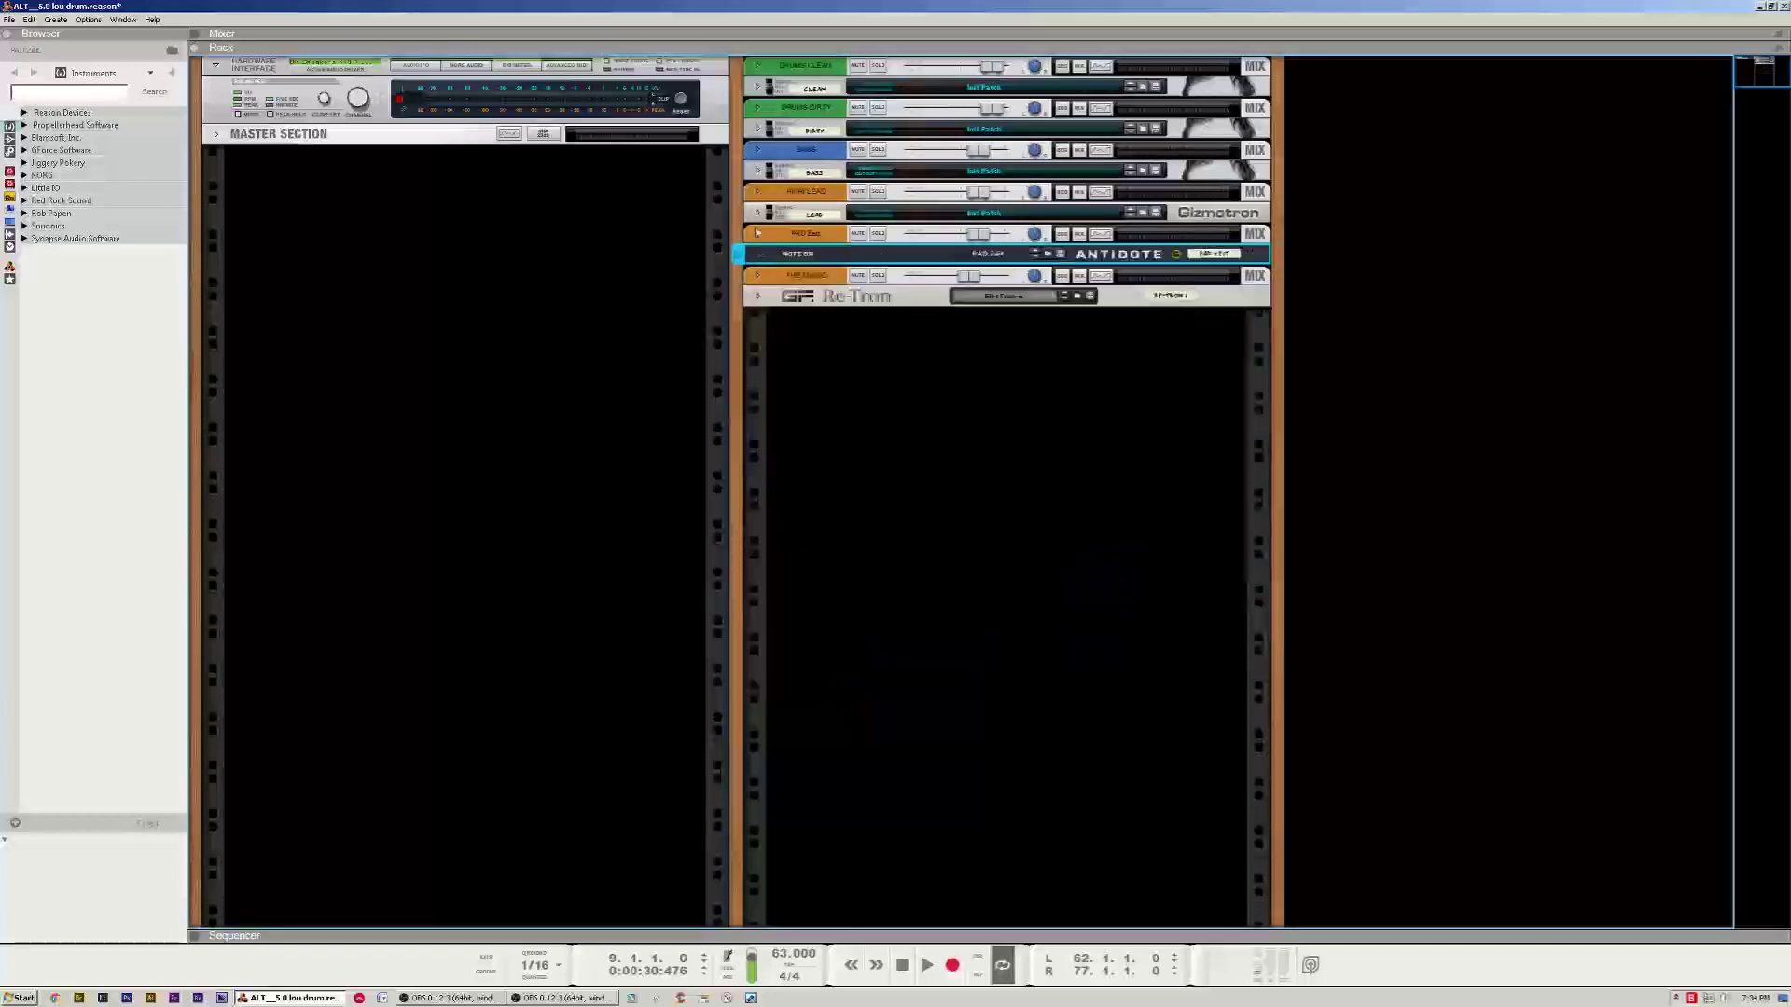
{"action": "left_click", "coordinate": [759, 215]}
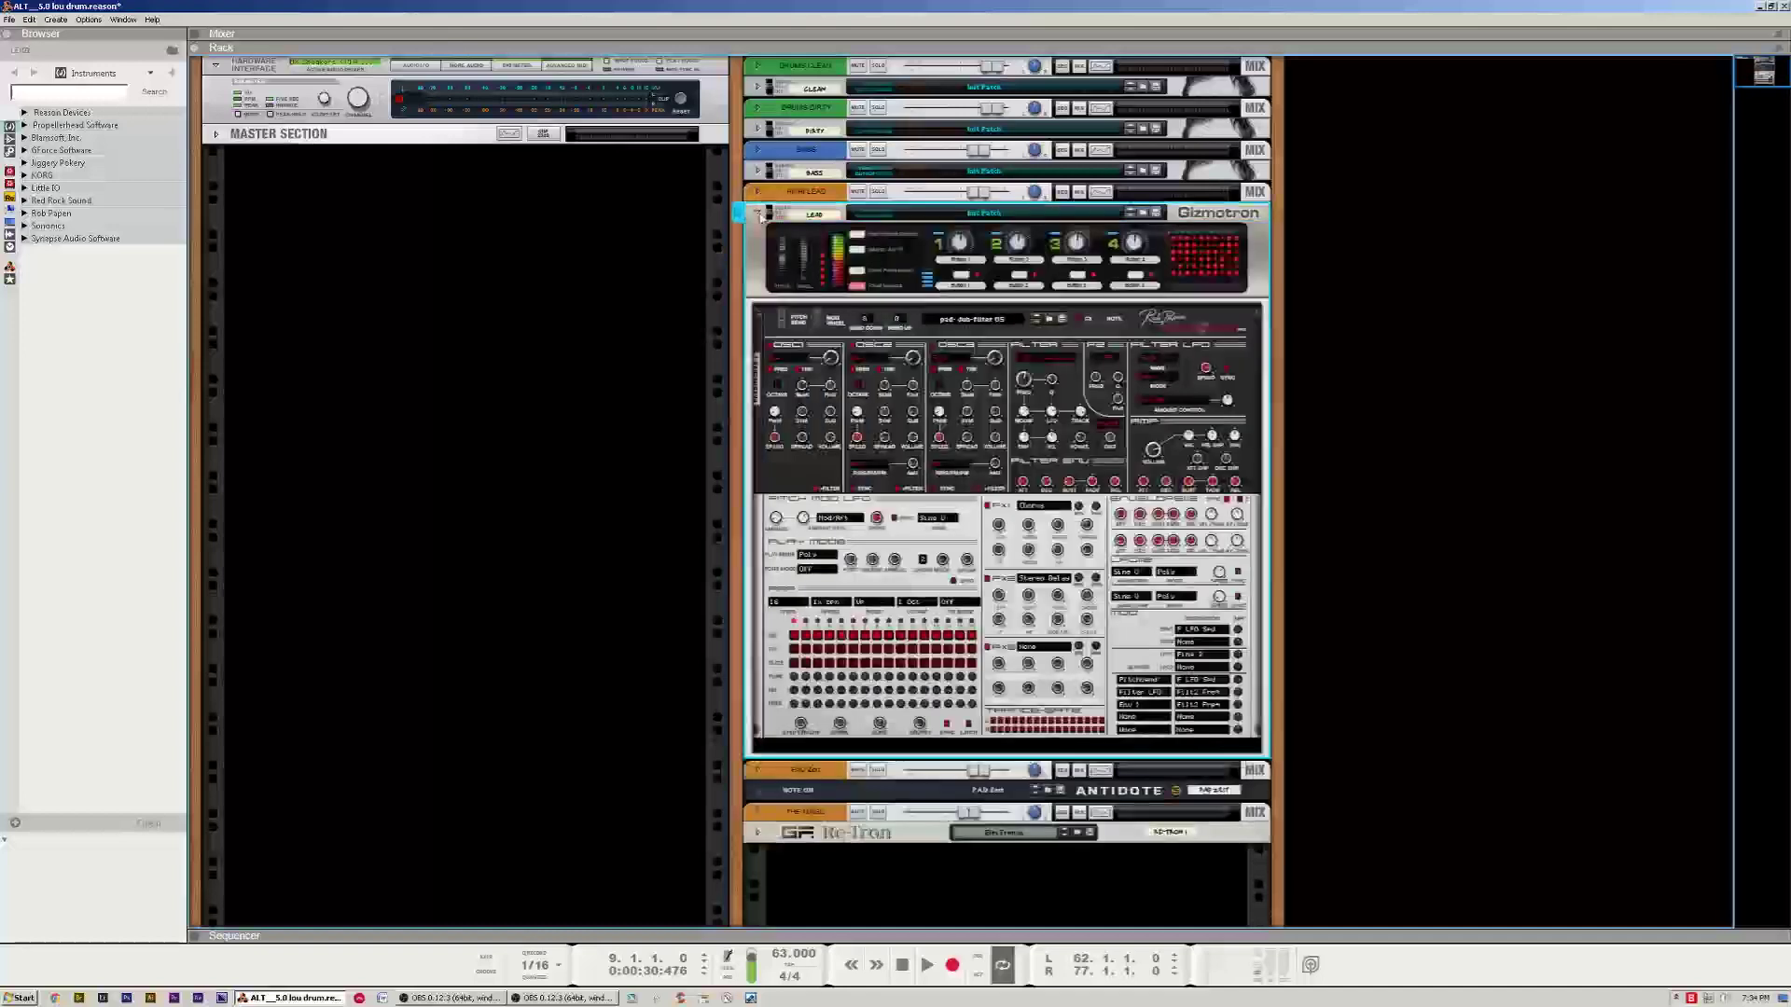
Fold the LEAD Combinator, unfold the BASS Combinator and view the rear cabling of its devices
{"action": "left_click", "coordinate": [759, 215]}
{"action": "left_click", "coordinate": [757, 172]}
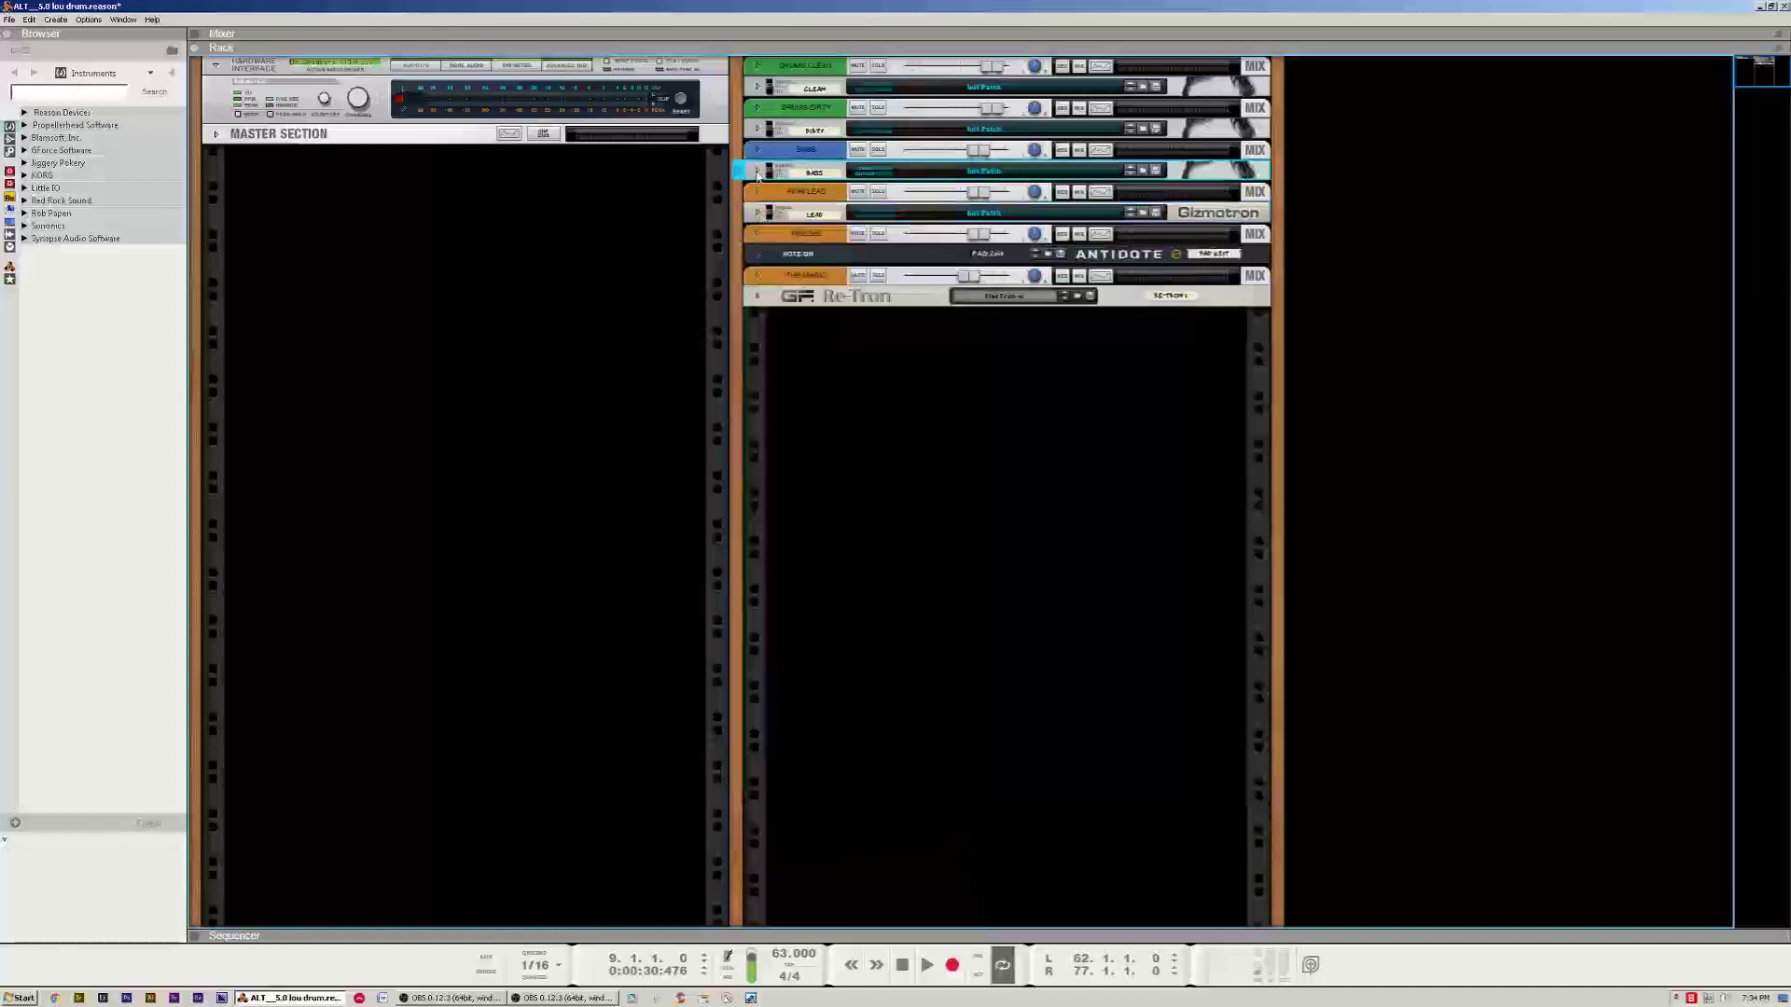
{"action": "left_click", "coordinate": [758, 172]}
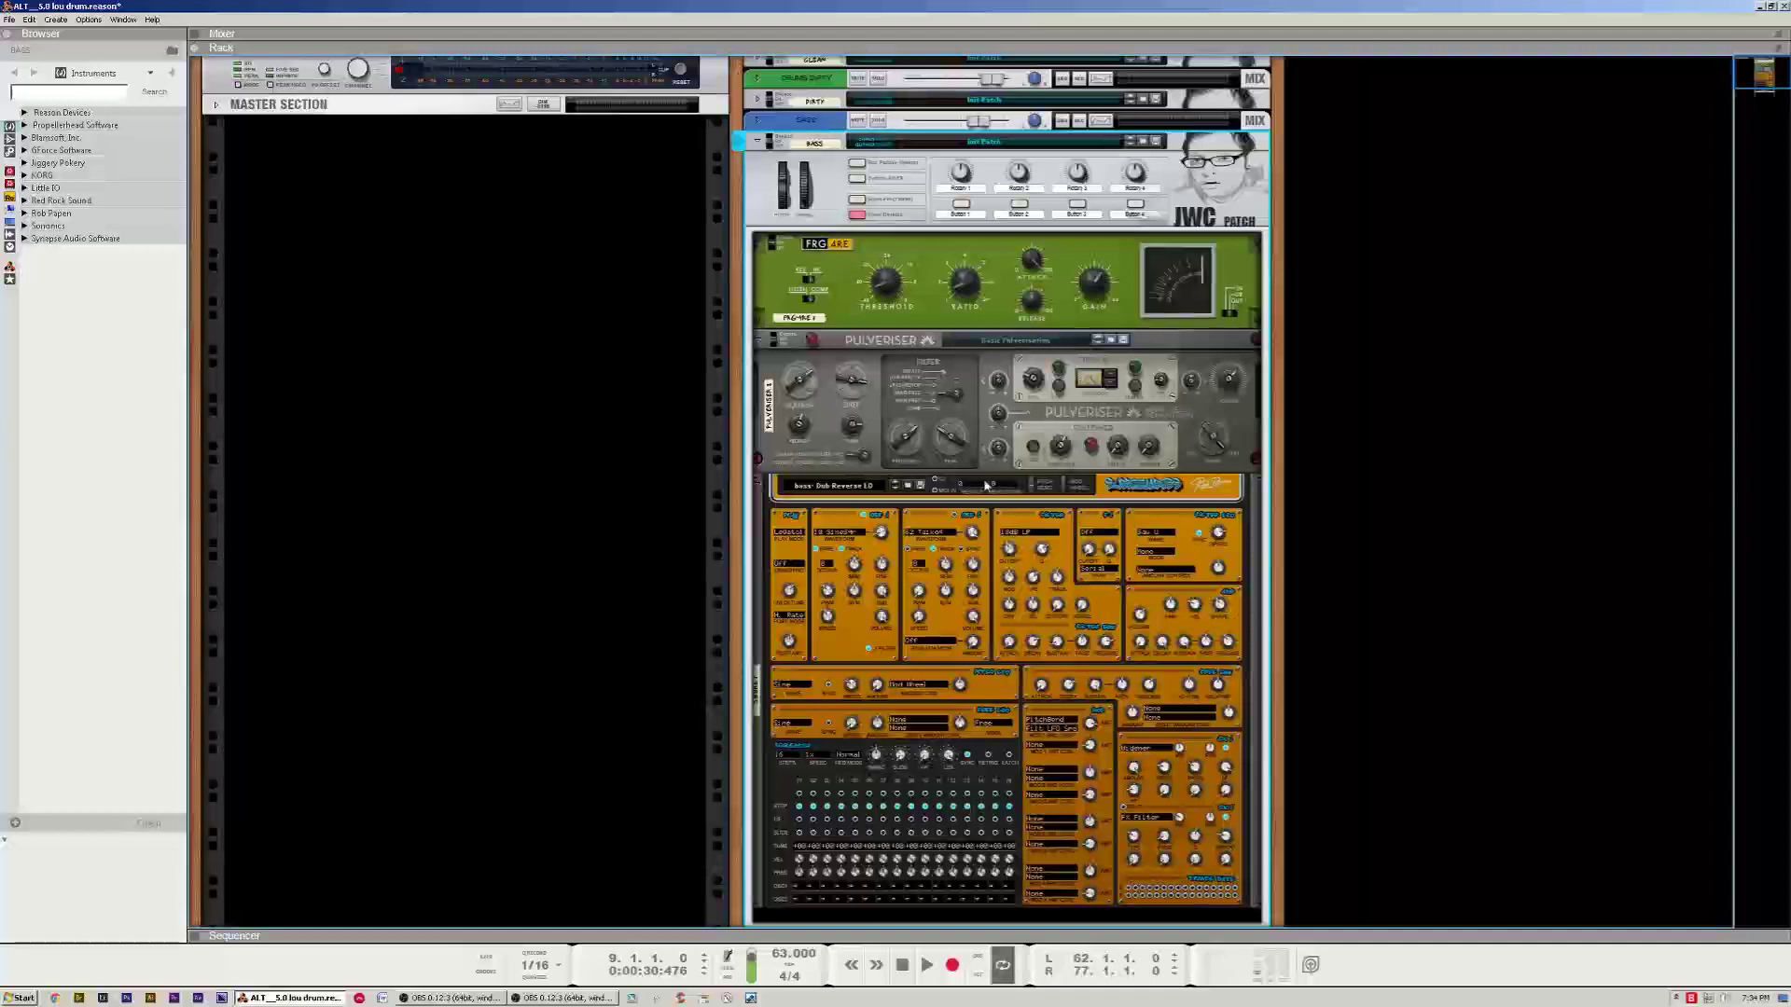
{"action": "key", "text": "Tab"}
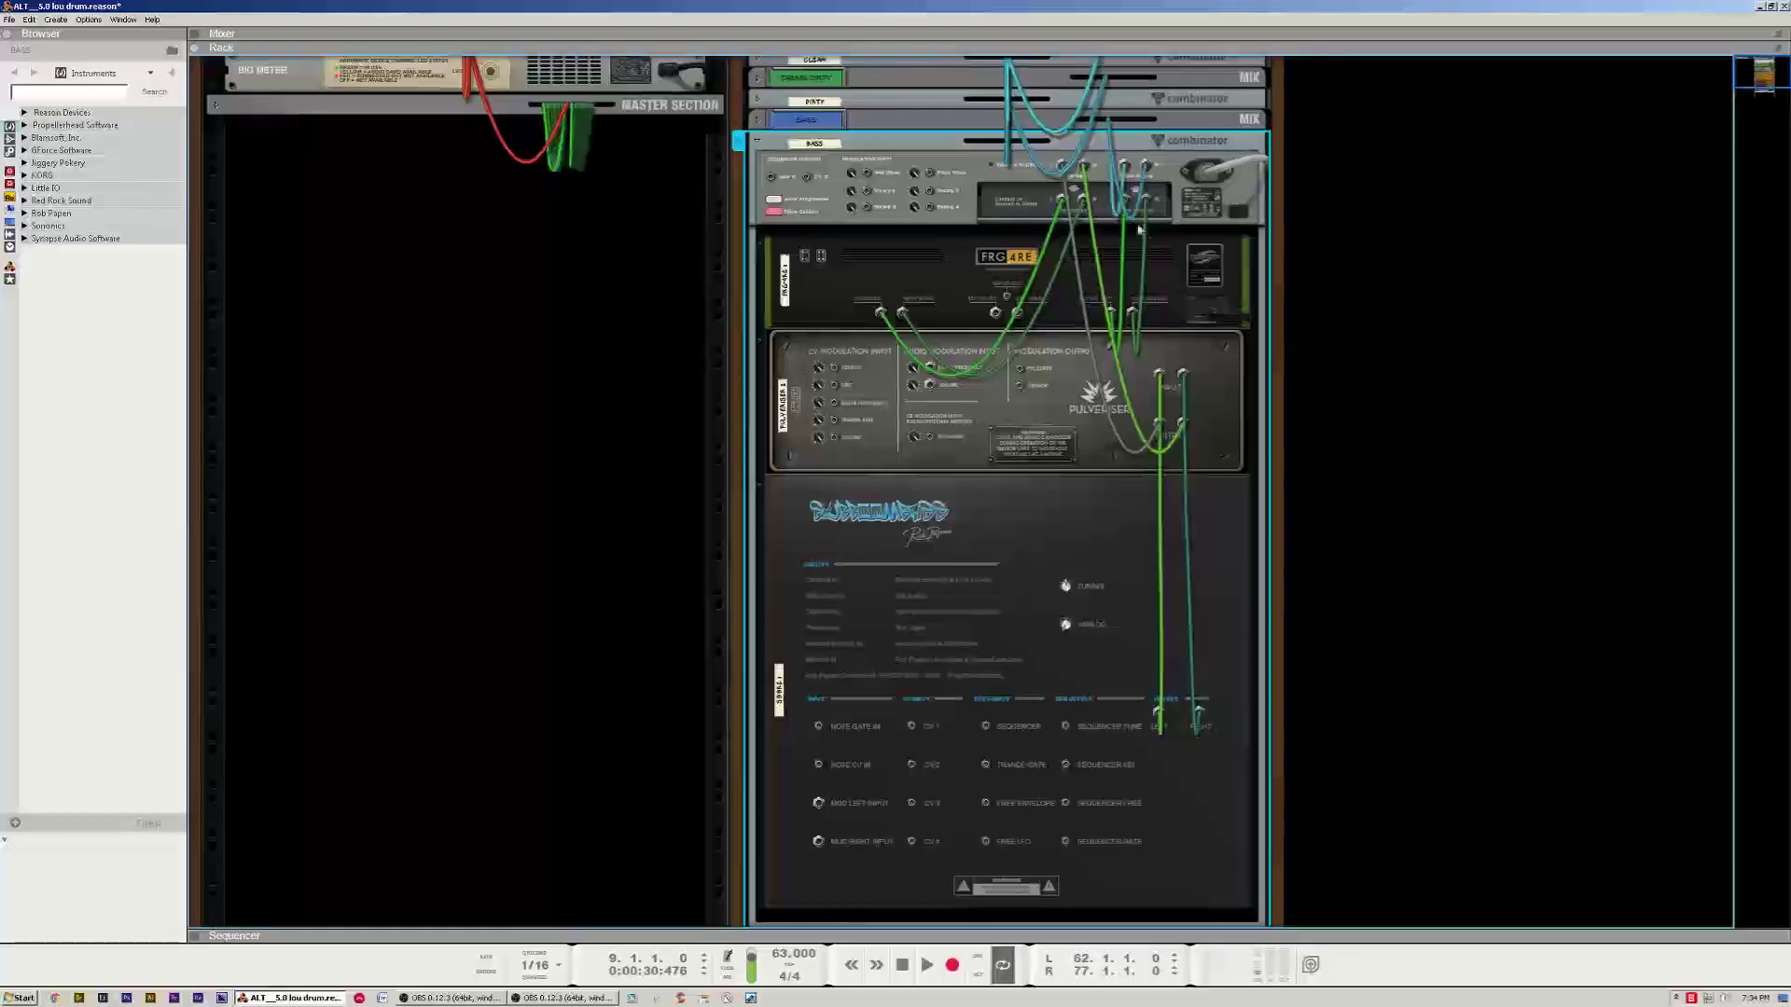
Unfold the bass mix channel and move the FRG-4RE and Pulveriser from the BASS Combinator into its insert section
{"action": "left_click", "coordinate": [757, 119]}
{"action": "left_click", "coordinate": [1066, 262]}
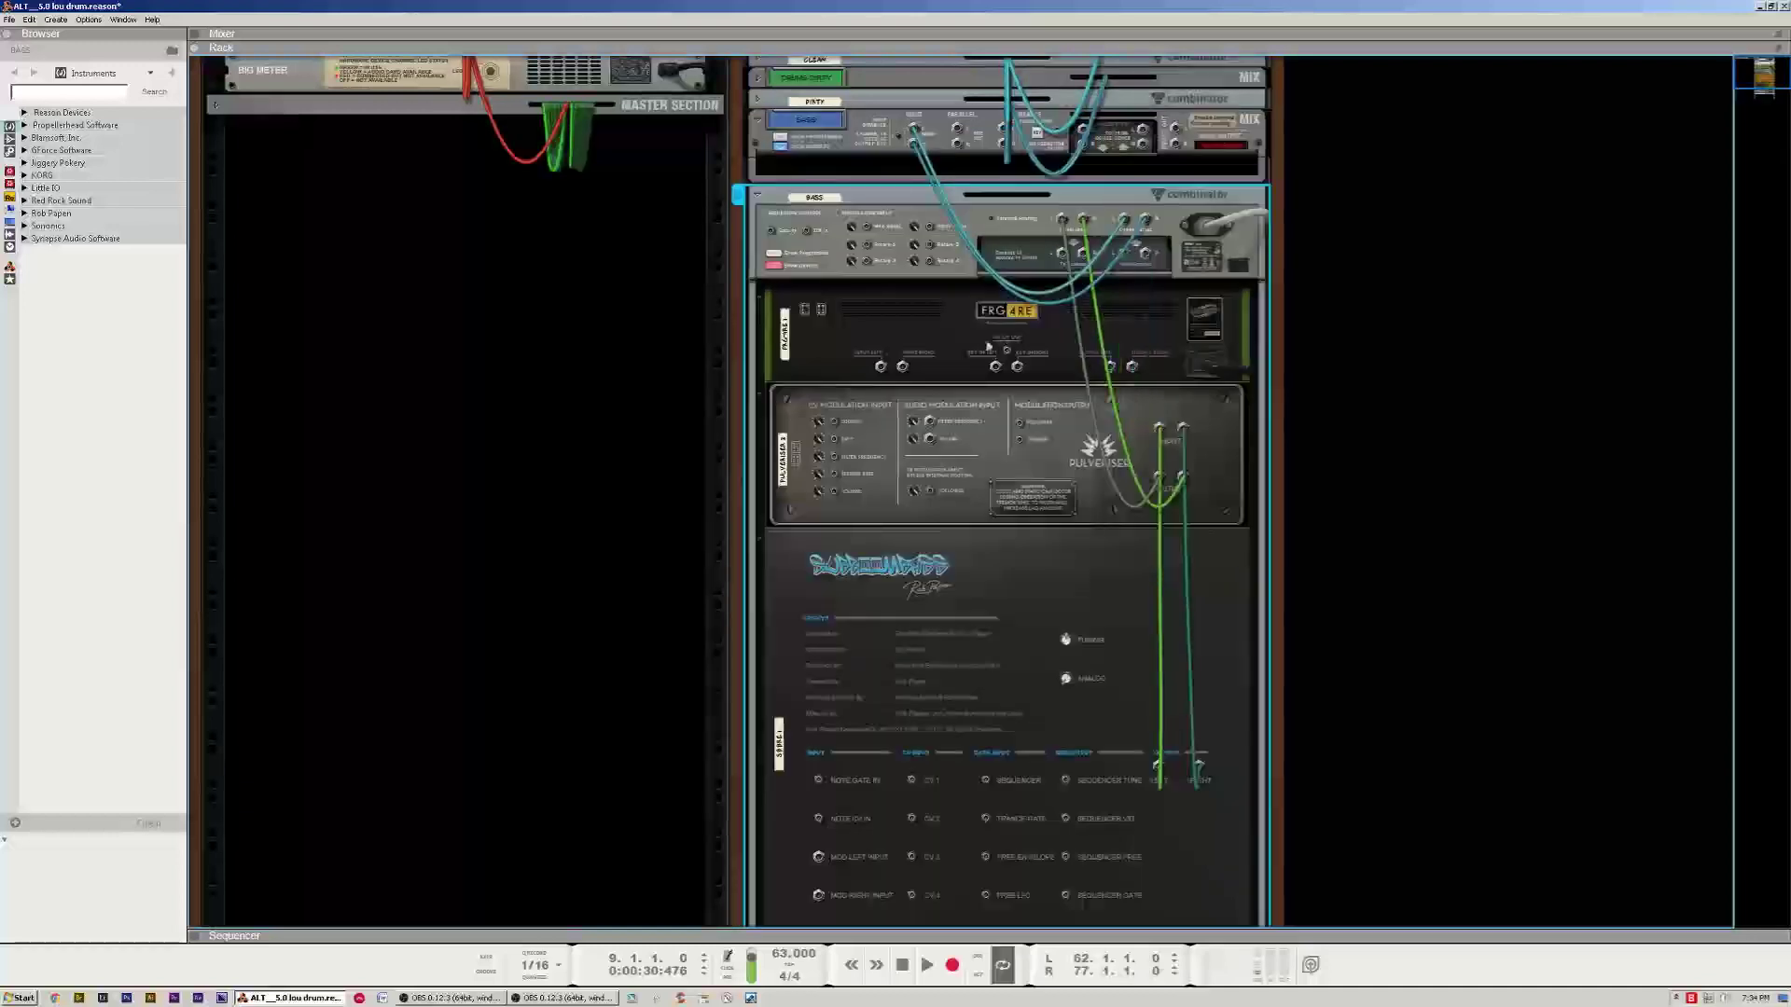
{"action": "mouse_move", "coordinate": [944, 342]}
{"action": "left_mouse_down"}
{"action": "mouse_move", "coordinate": [966, 272]}
{"action": "mouse_move", "coordinate": [961, 392]}
{"action": "mouse_move", "coordinate": [963, 266]}
{"action": "left_mouse_up"}
{"action": "left_click_drag", "start_coordinate": [1159, 307], "coordinate": [1160, 357]}
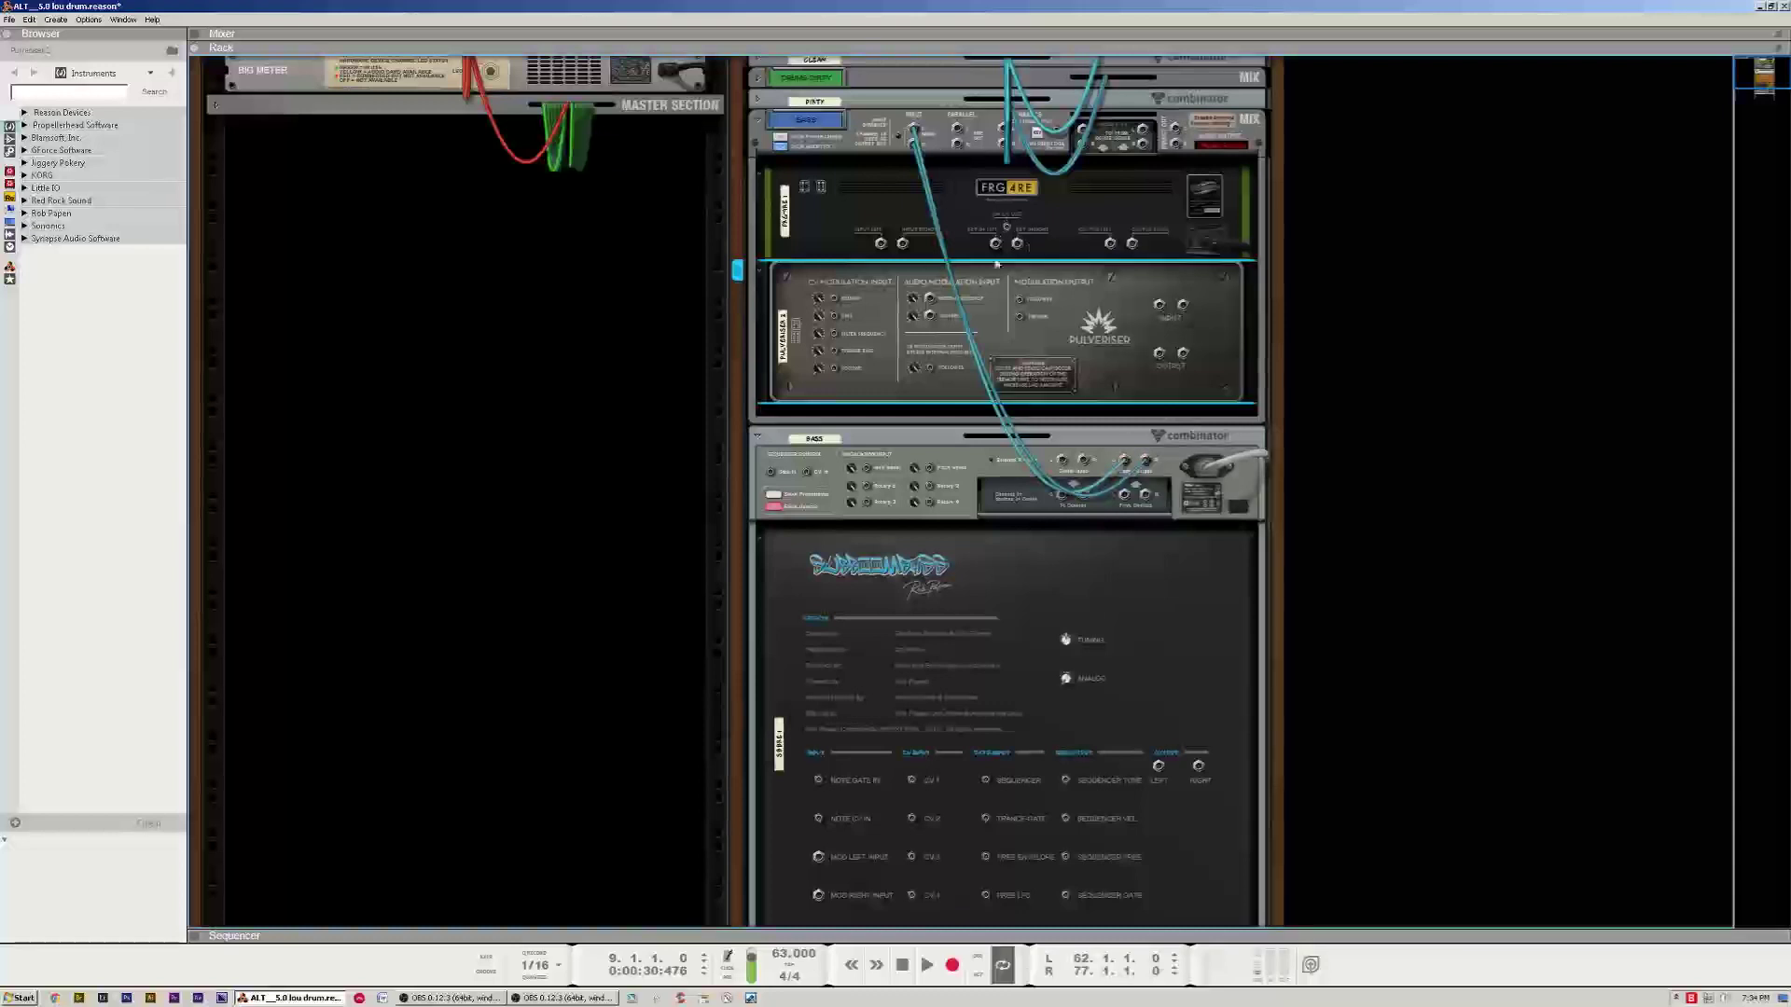
Cable the bass channel's insert send through FRG-4RE and Pulveriser back to its insert return, and return to the rack front
{"action": "left_click_drag", "start_coordinate": [1084, 130], "coordinate": [1021, 247]}
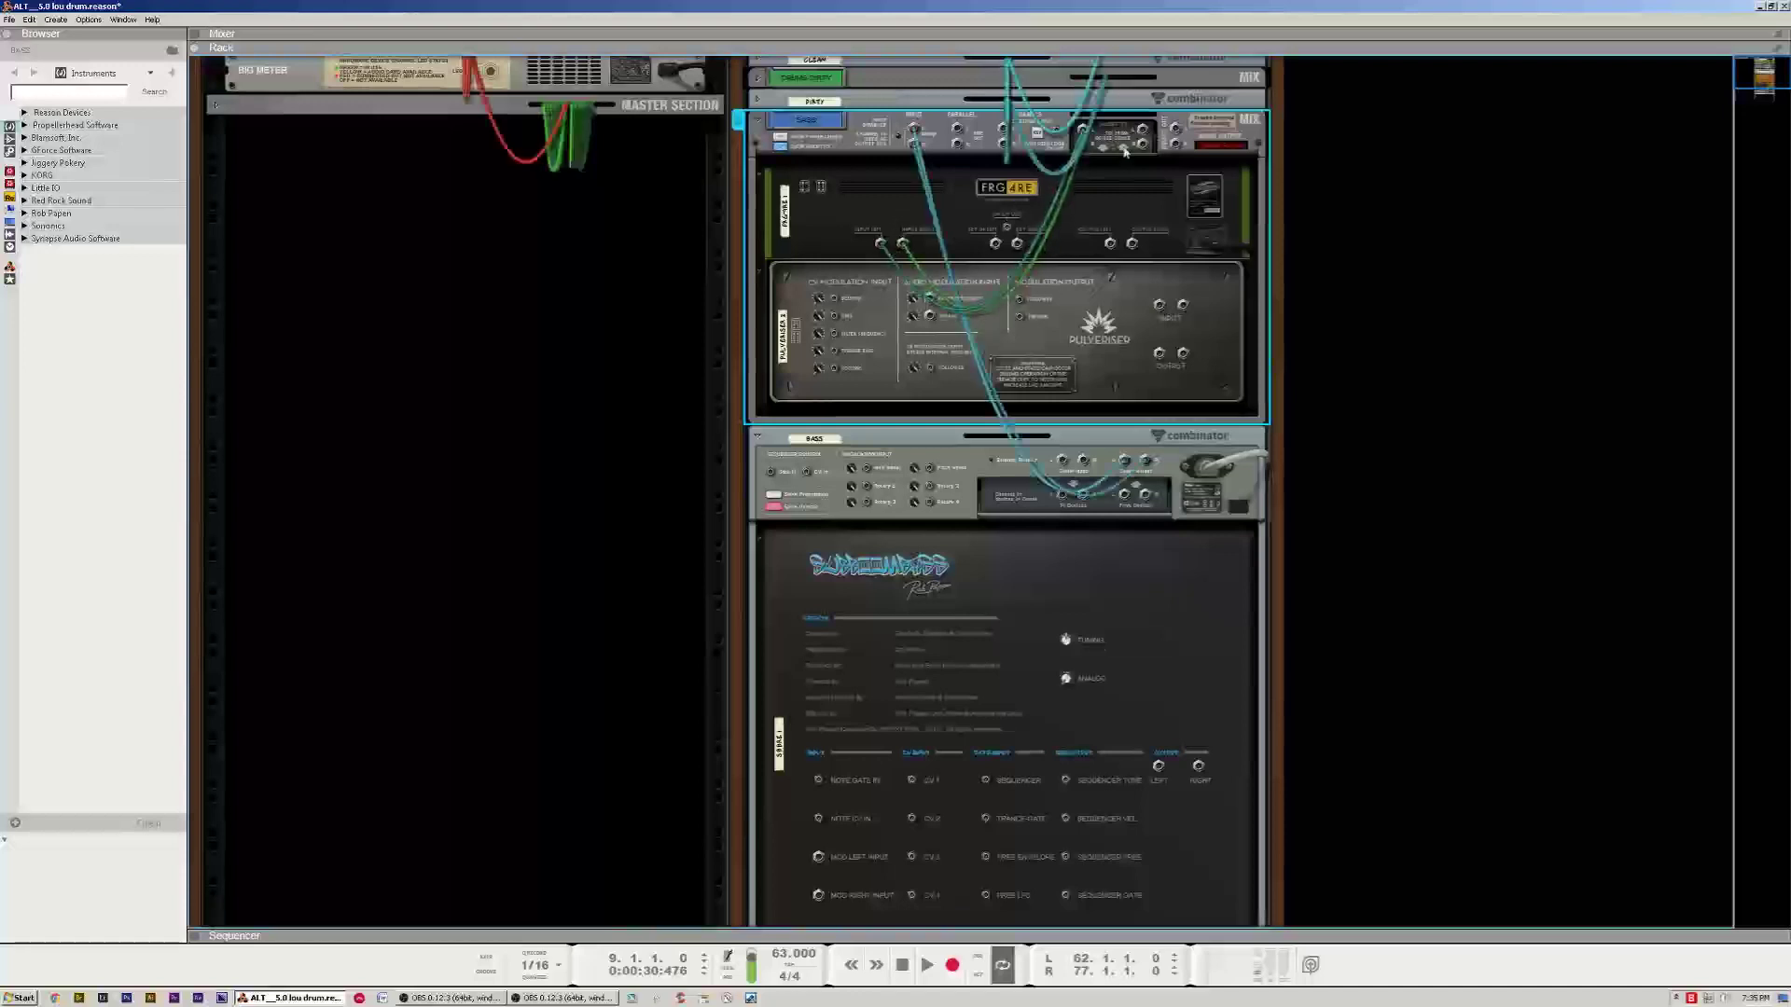
{"action": "left_click_drag", "start_coordinate": [1111, 247], "coordinate": [1145, 131]}
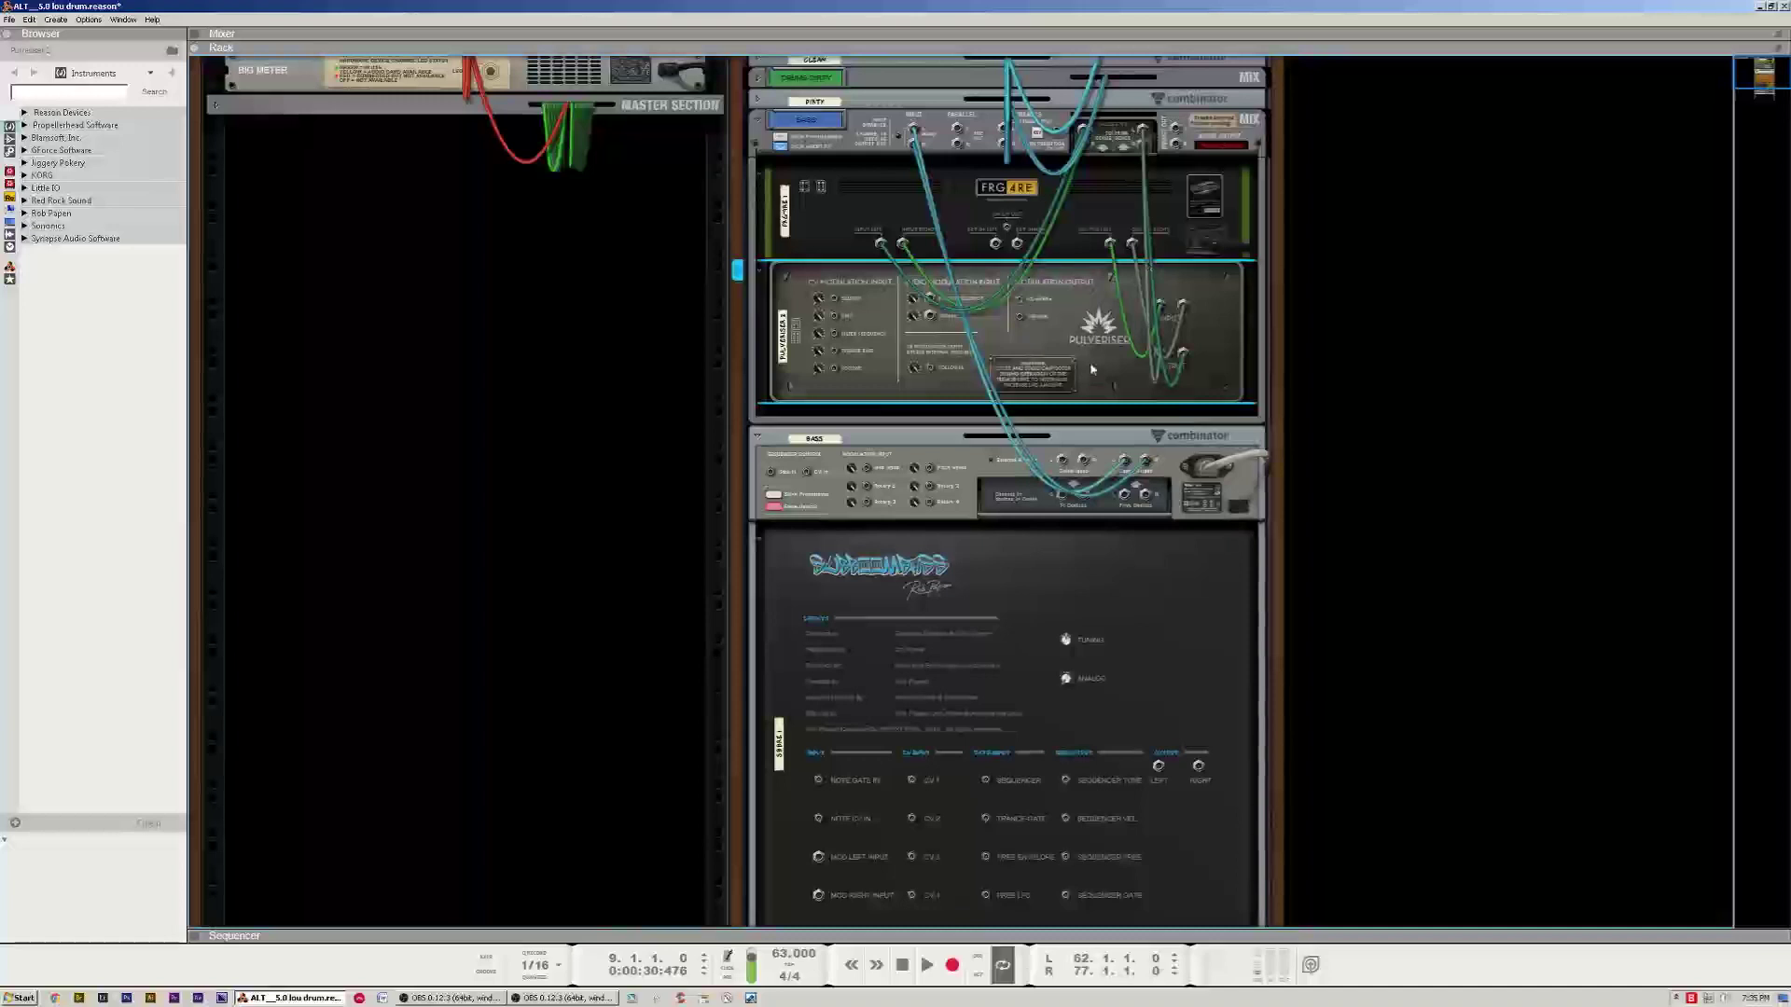
{"action": "key", "text": "Tab"}
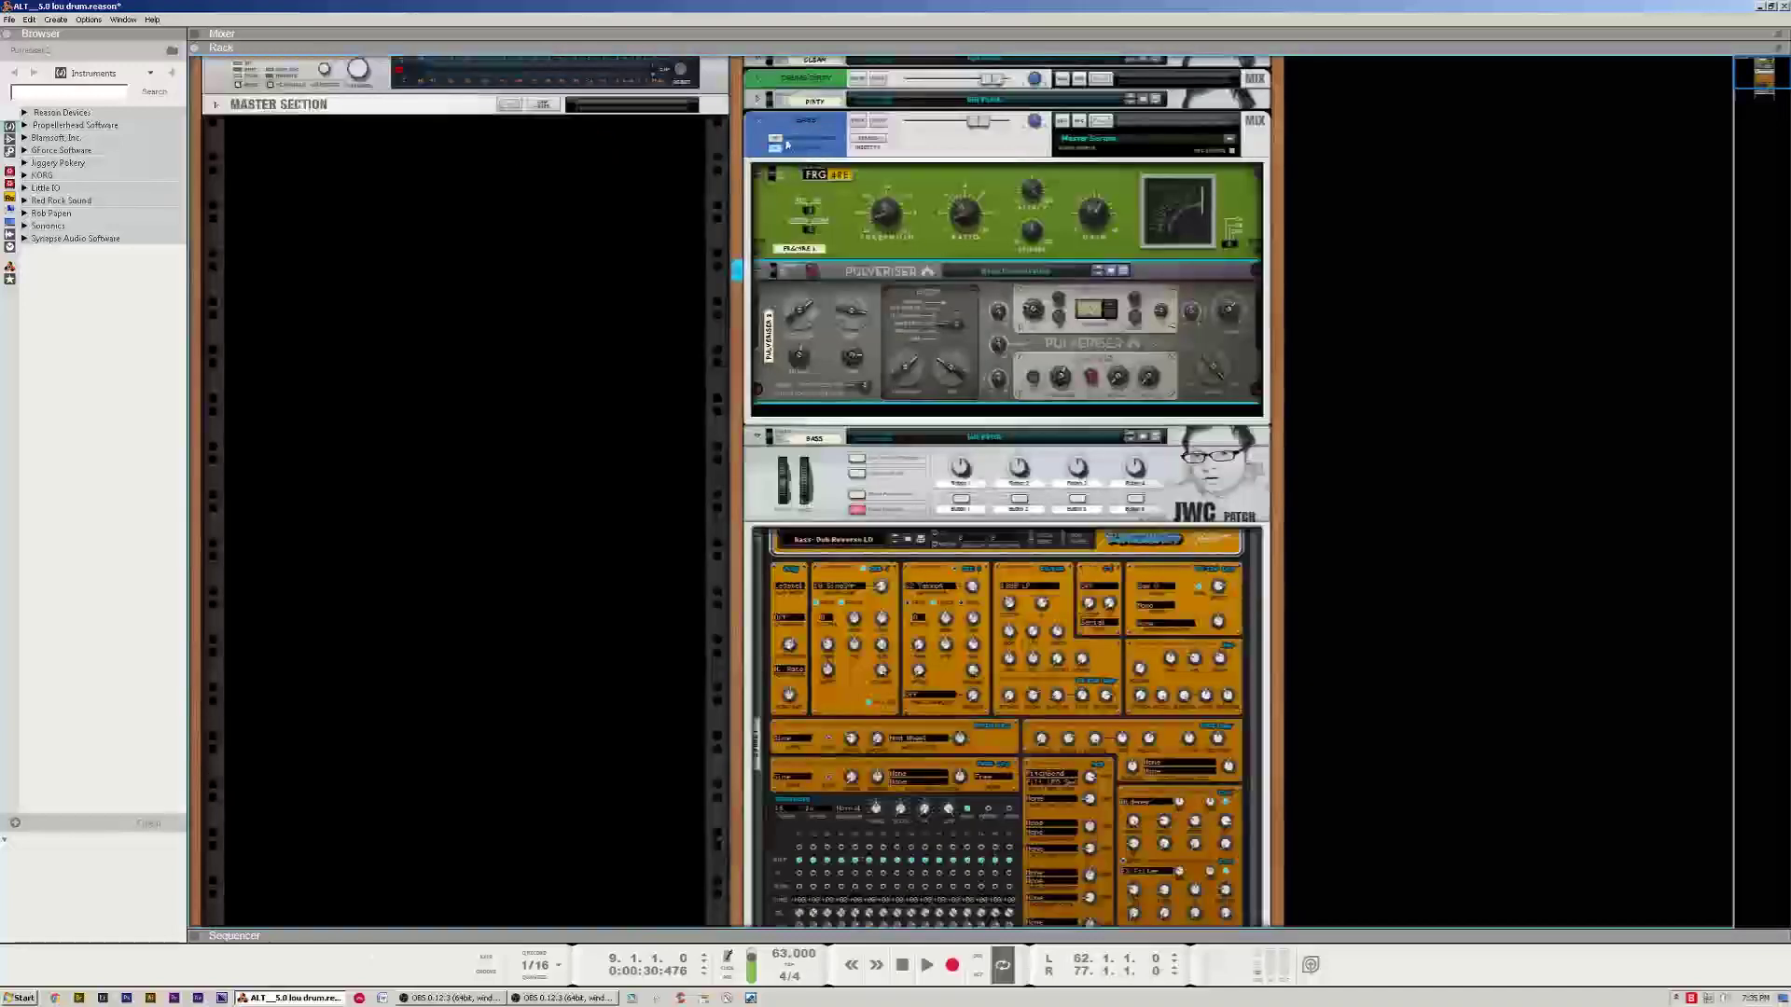
Hide and show the bass mix channel's insert effects, folding and unfolding the channel in between
{"action": "left_click", "coordinate": [778, 148]}
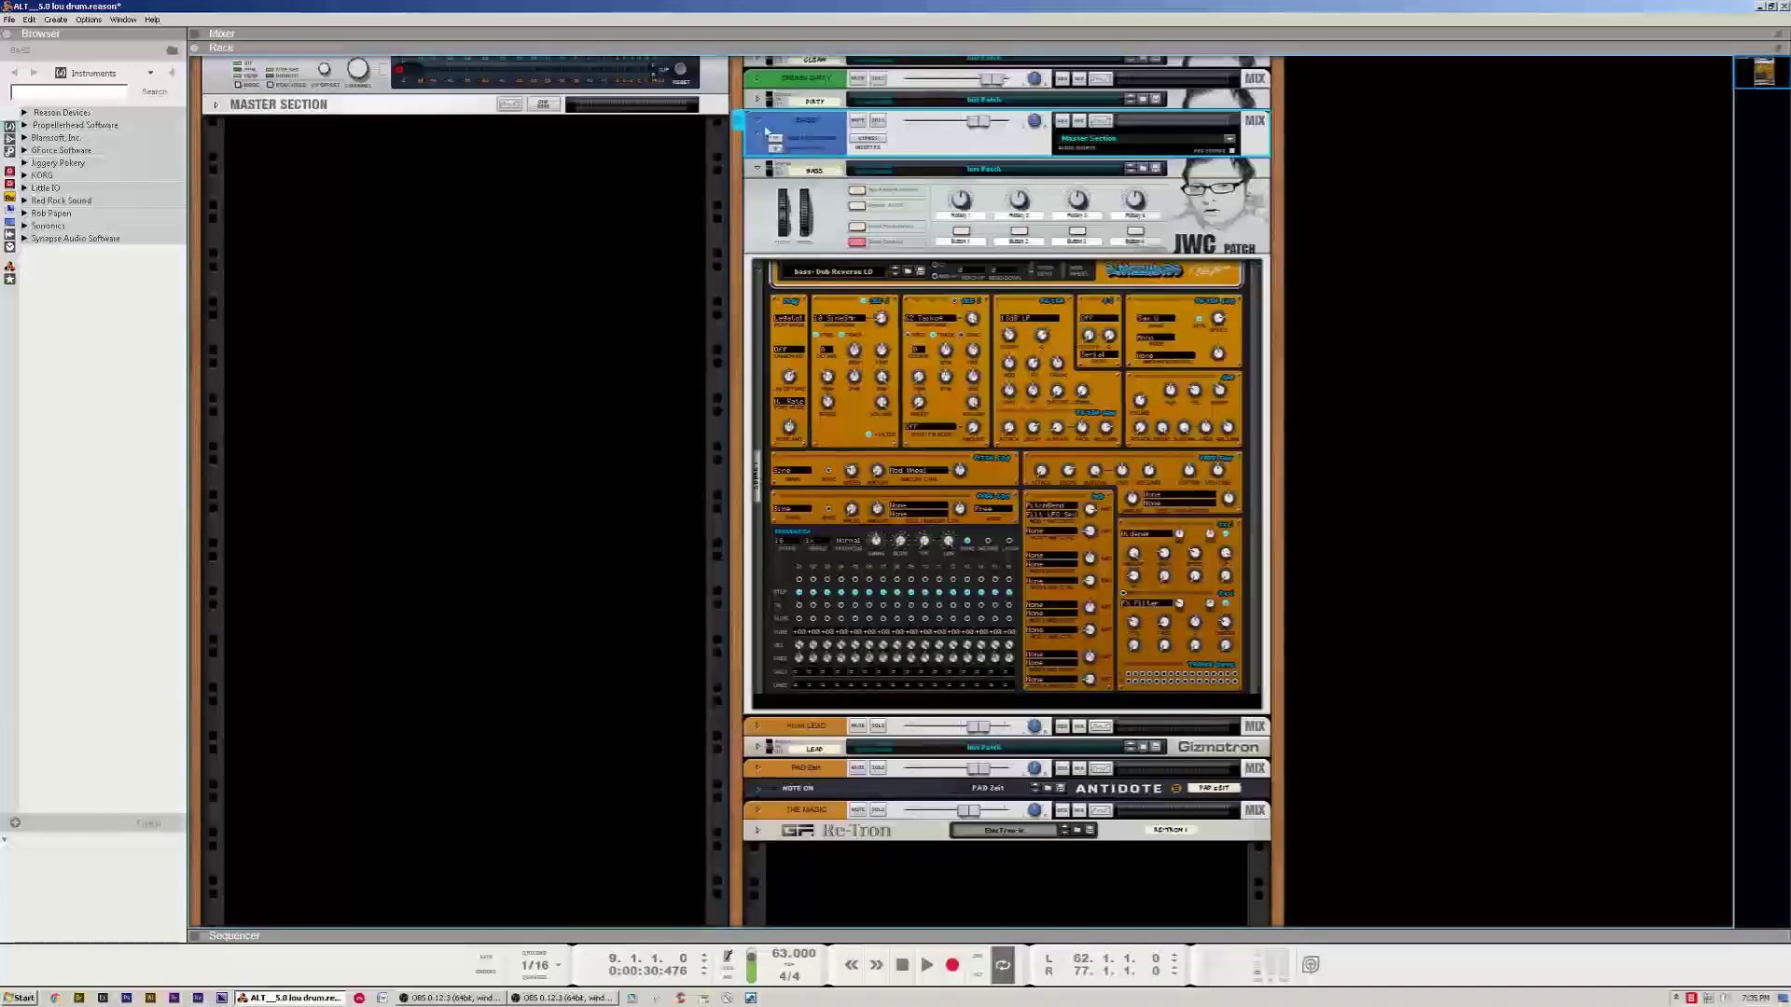
{"action": "left_click", "coordinate": [780, 149]}
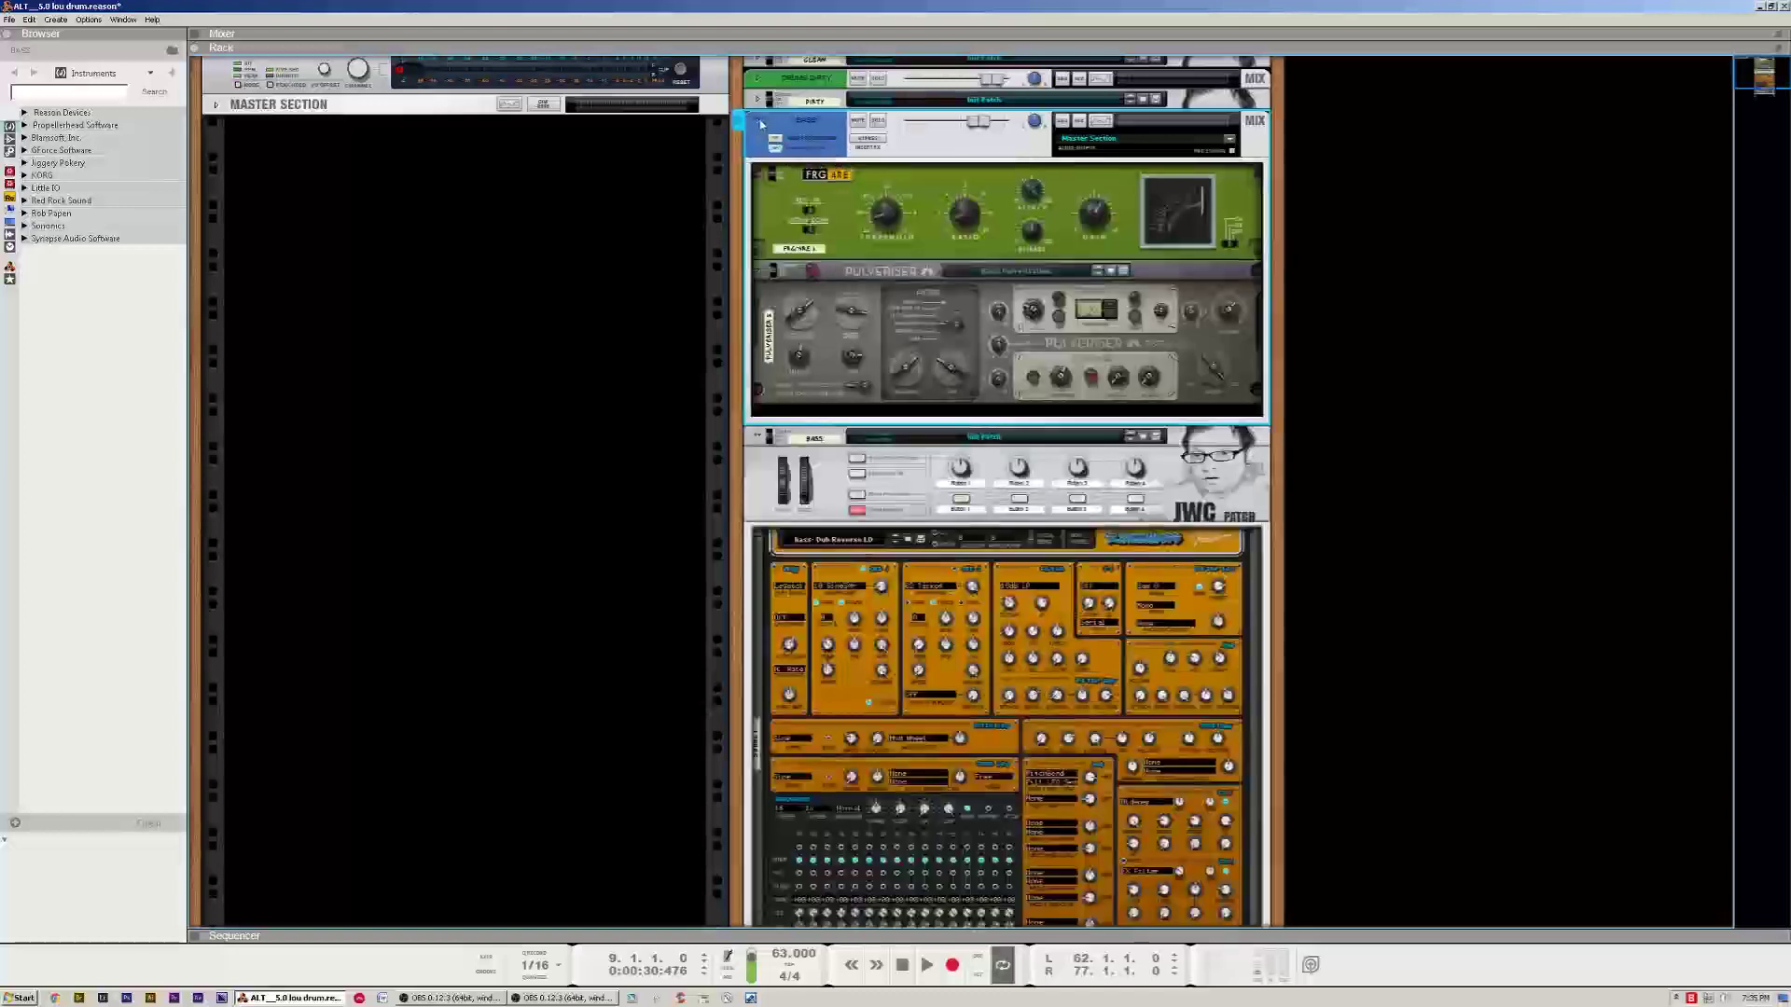
{"action": "left_click", "coordinate": [759, 126]}
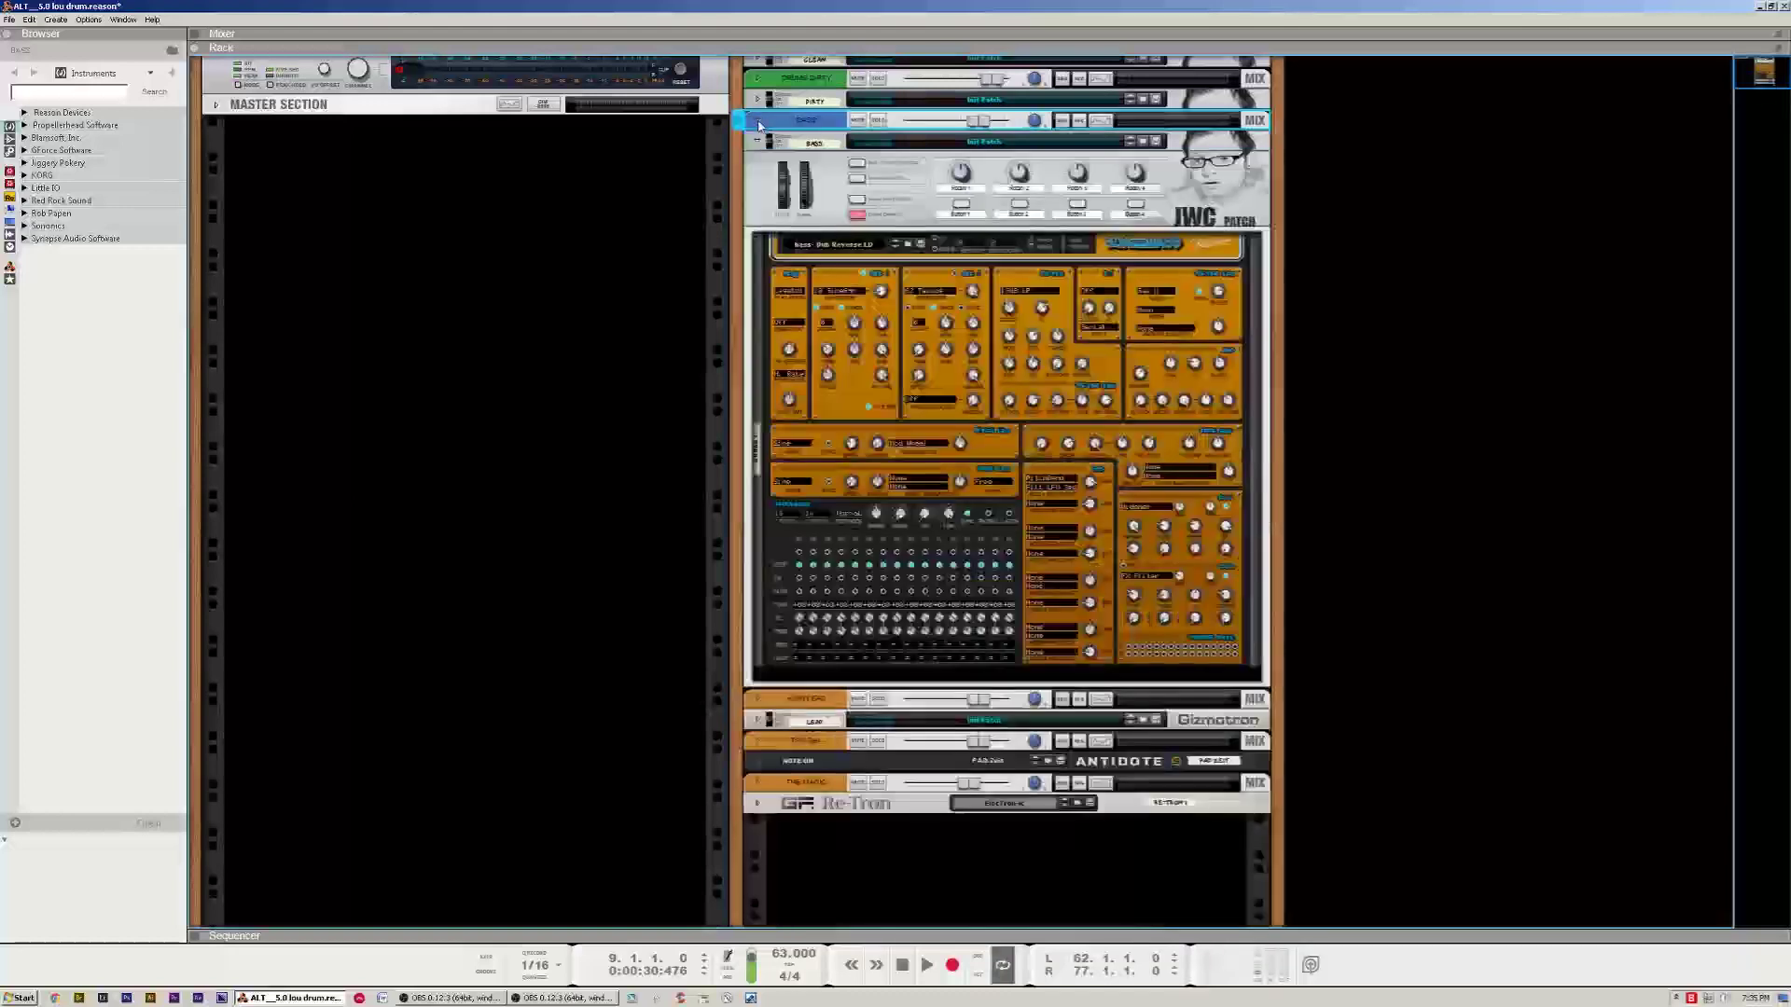
{"action": "left_click", "coordinate": [759, 125]}
{"action": "left_click", "coordinate": [780, 149]}
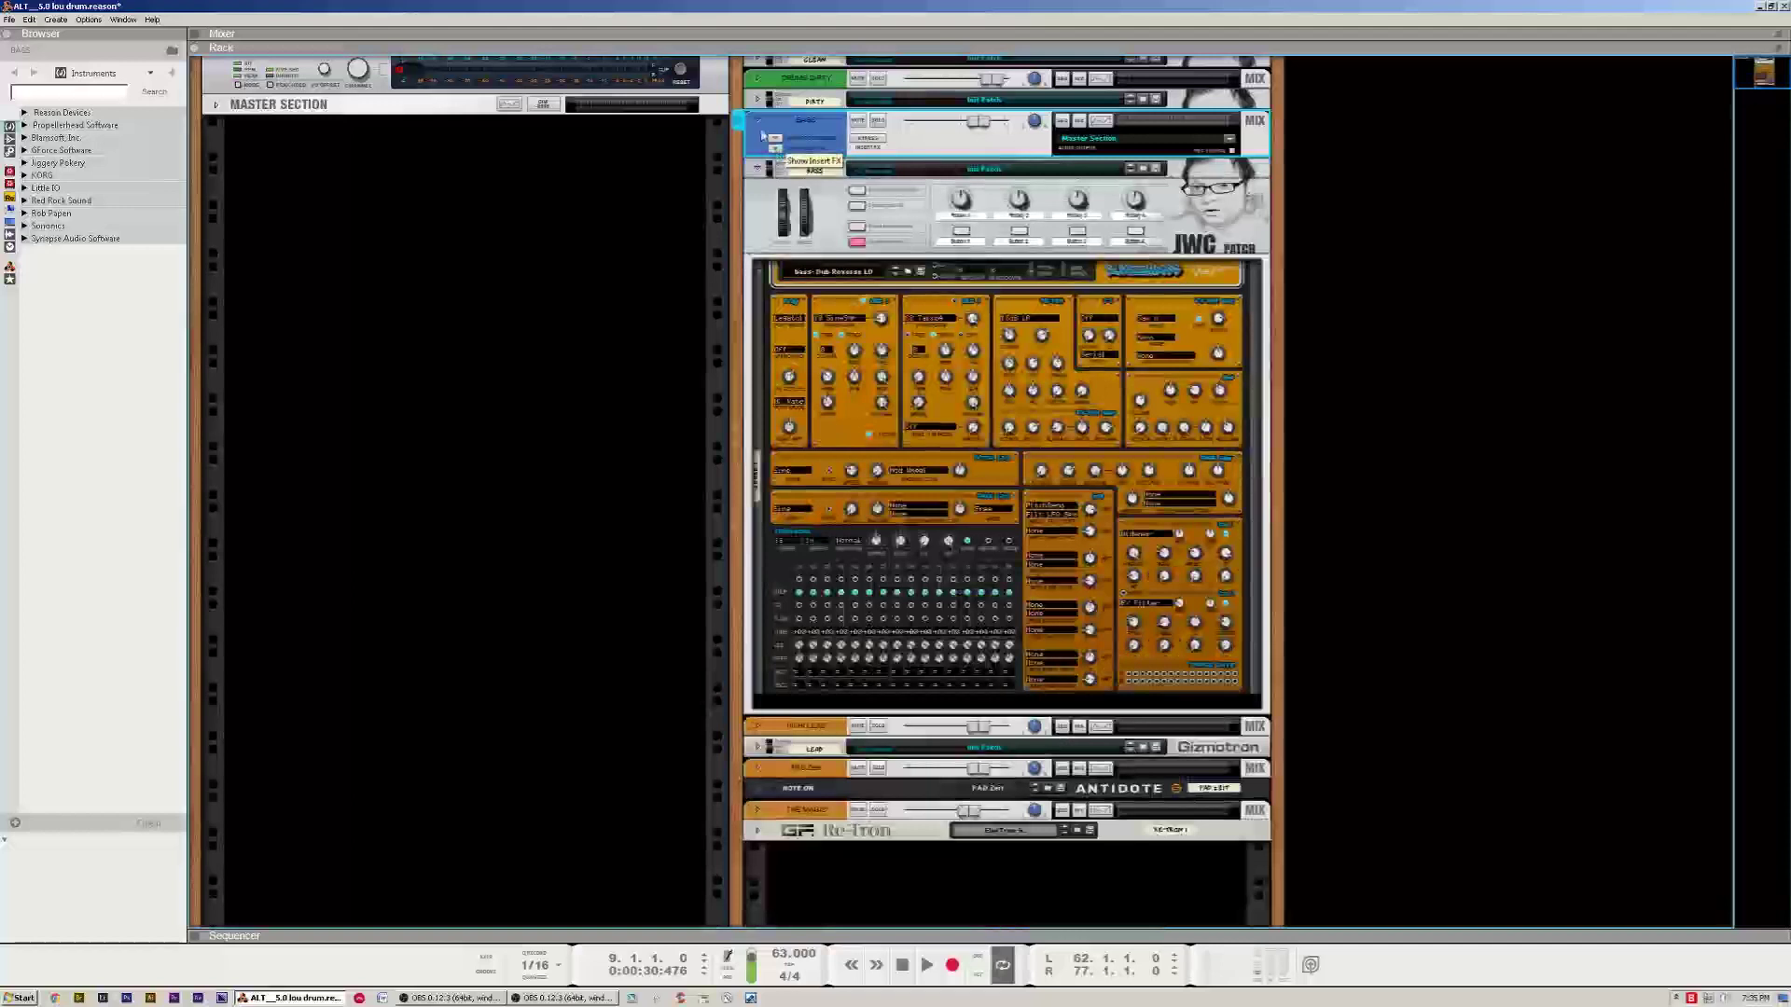
{"action": "left_click", "coordinate": [777, 149]}
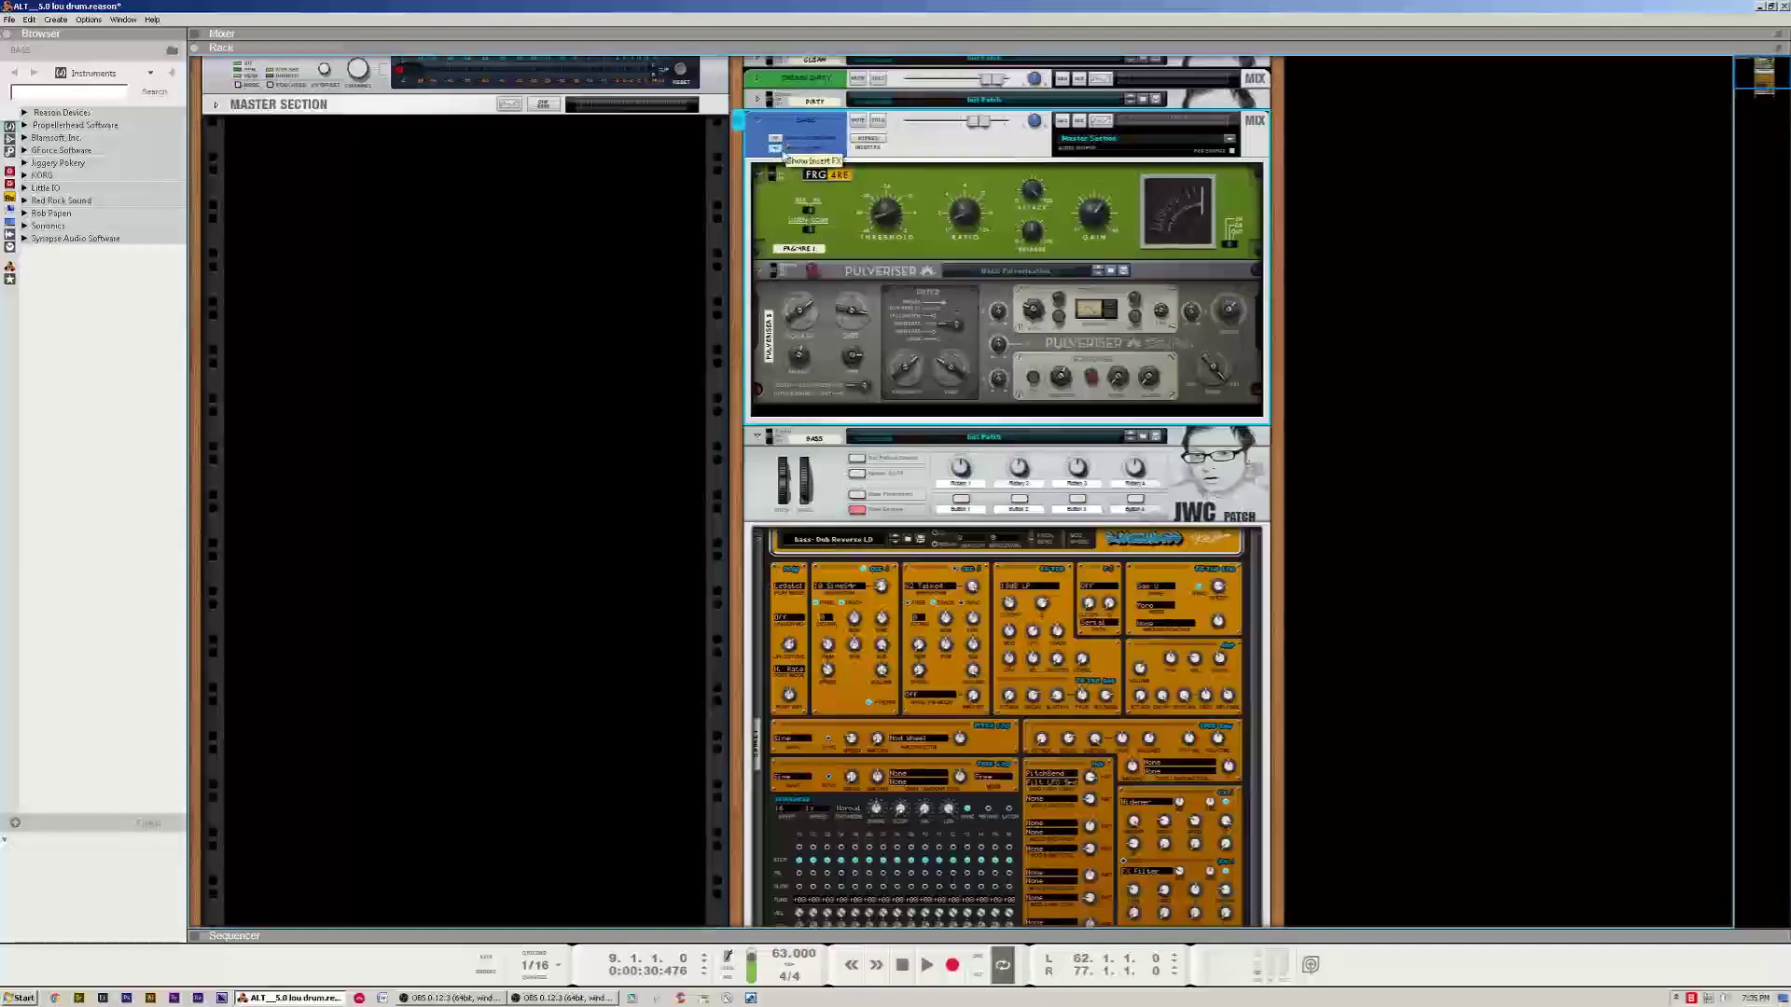
Compare the folded and unfolded views of the bass mix channel, leaving it folded
{"action": "left_click", "coordinate": [760, 121]}
{"action": "left_click", "coordinate": [760, 121]}
{"action": "left_click", "coordinate": [761, 122]}
{"action": "left_click", "coordinate": [760, 123]}
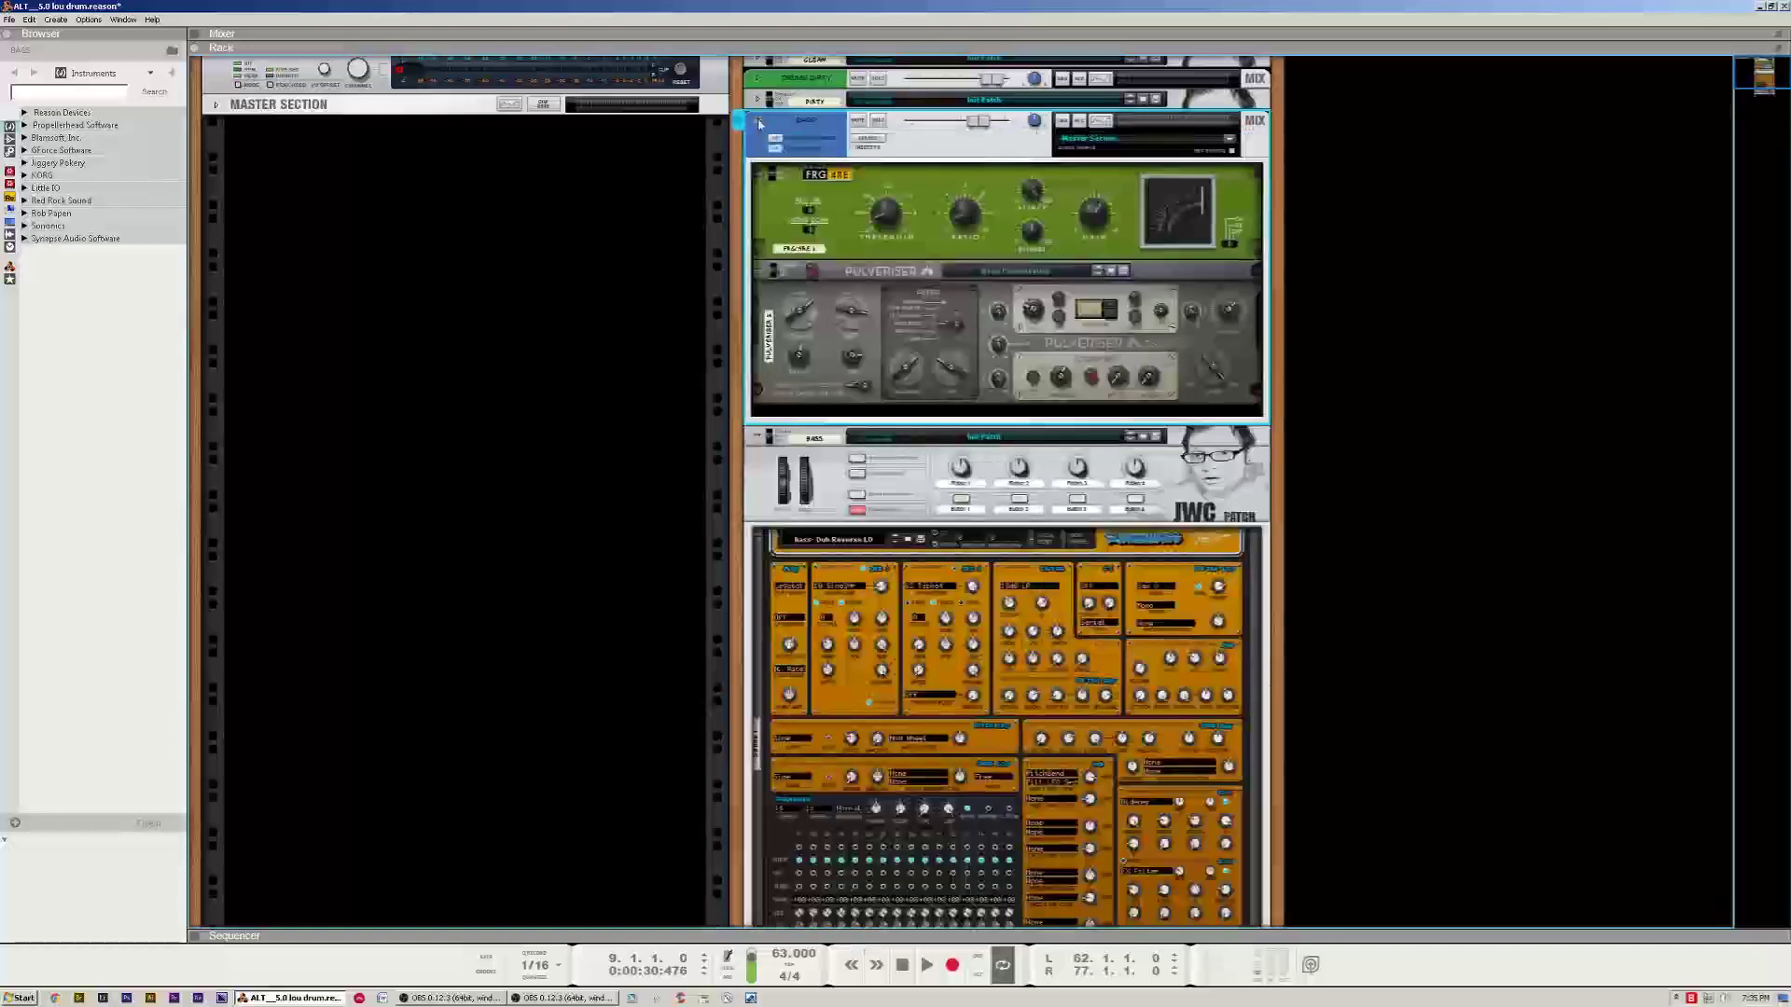
{"action": "left_click", "coordinate": [760, 122]}
{"action": "left_click", "coordinate": [760, 122]}
{"action": "left_click", "coordinate": [760, 122]}
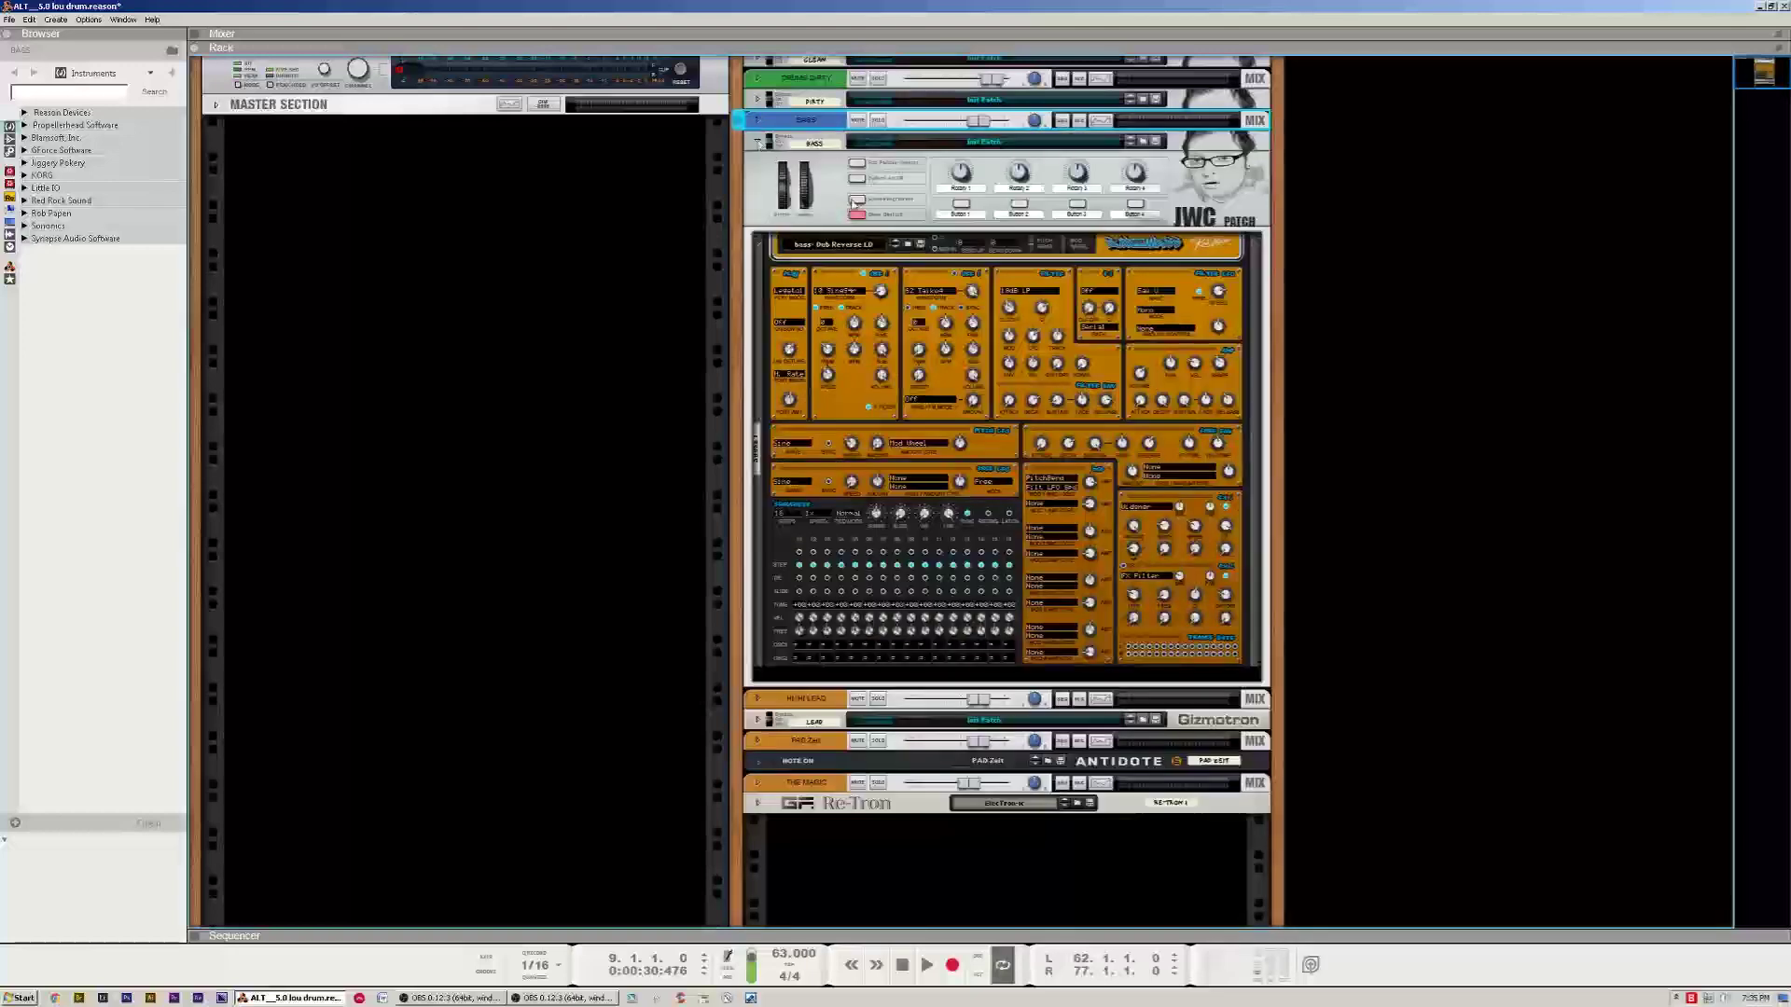
Toggle the BASS Combinator's programmer and device displays, compare its folded and unfolded views, and leave it folded
{"action": "left_click", "coordinate": [854, 199]}
{"action": "left_click", "coordinate": [855, 199]}
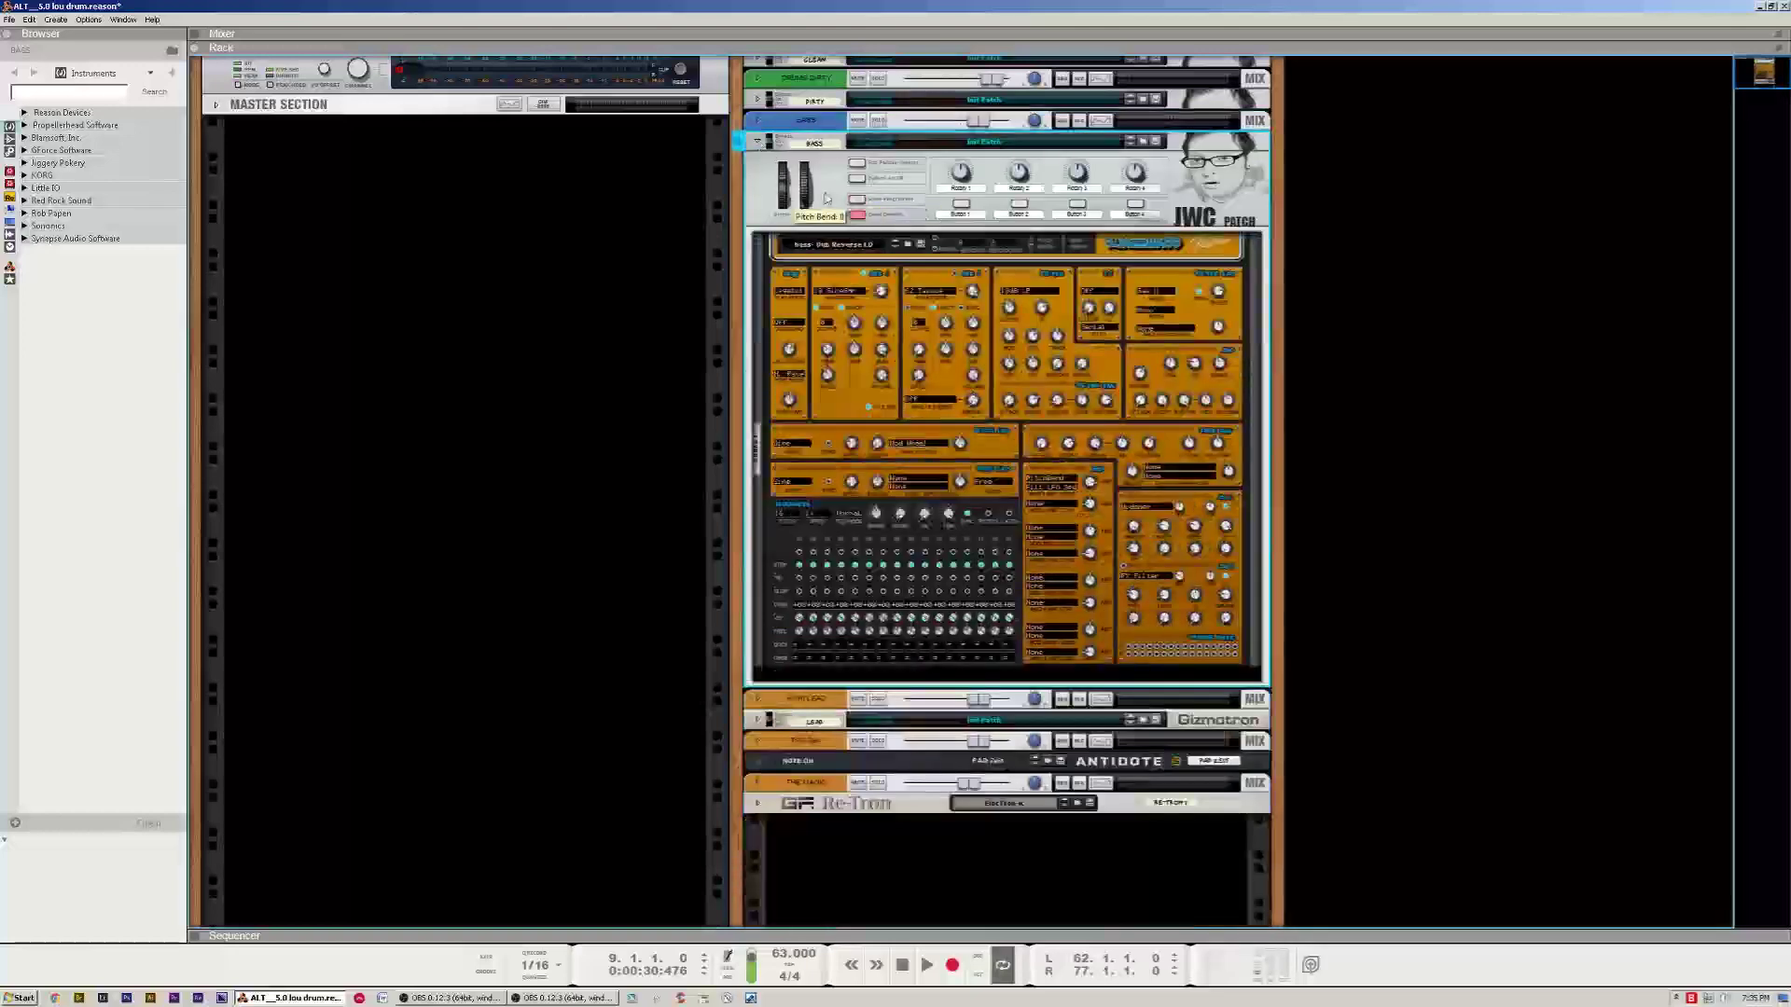
{"action": "left_click", "coordinate": [857, 214]}
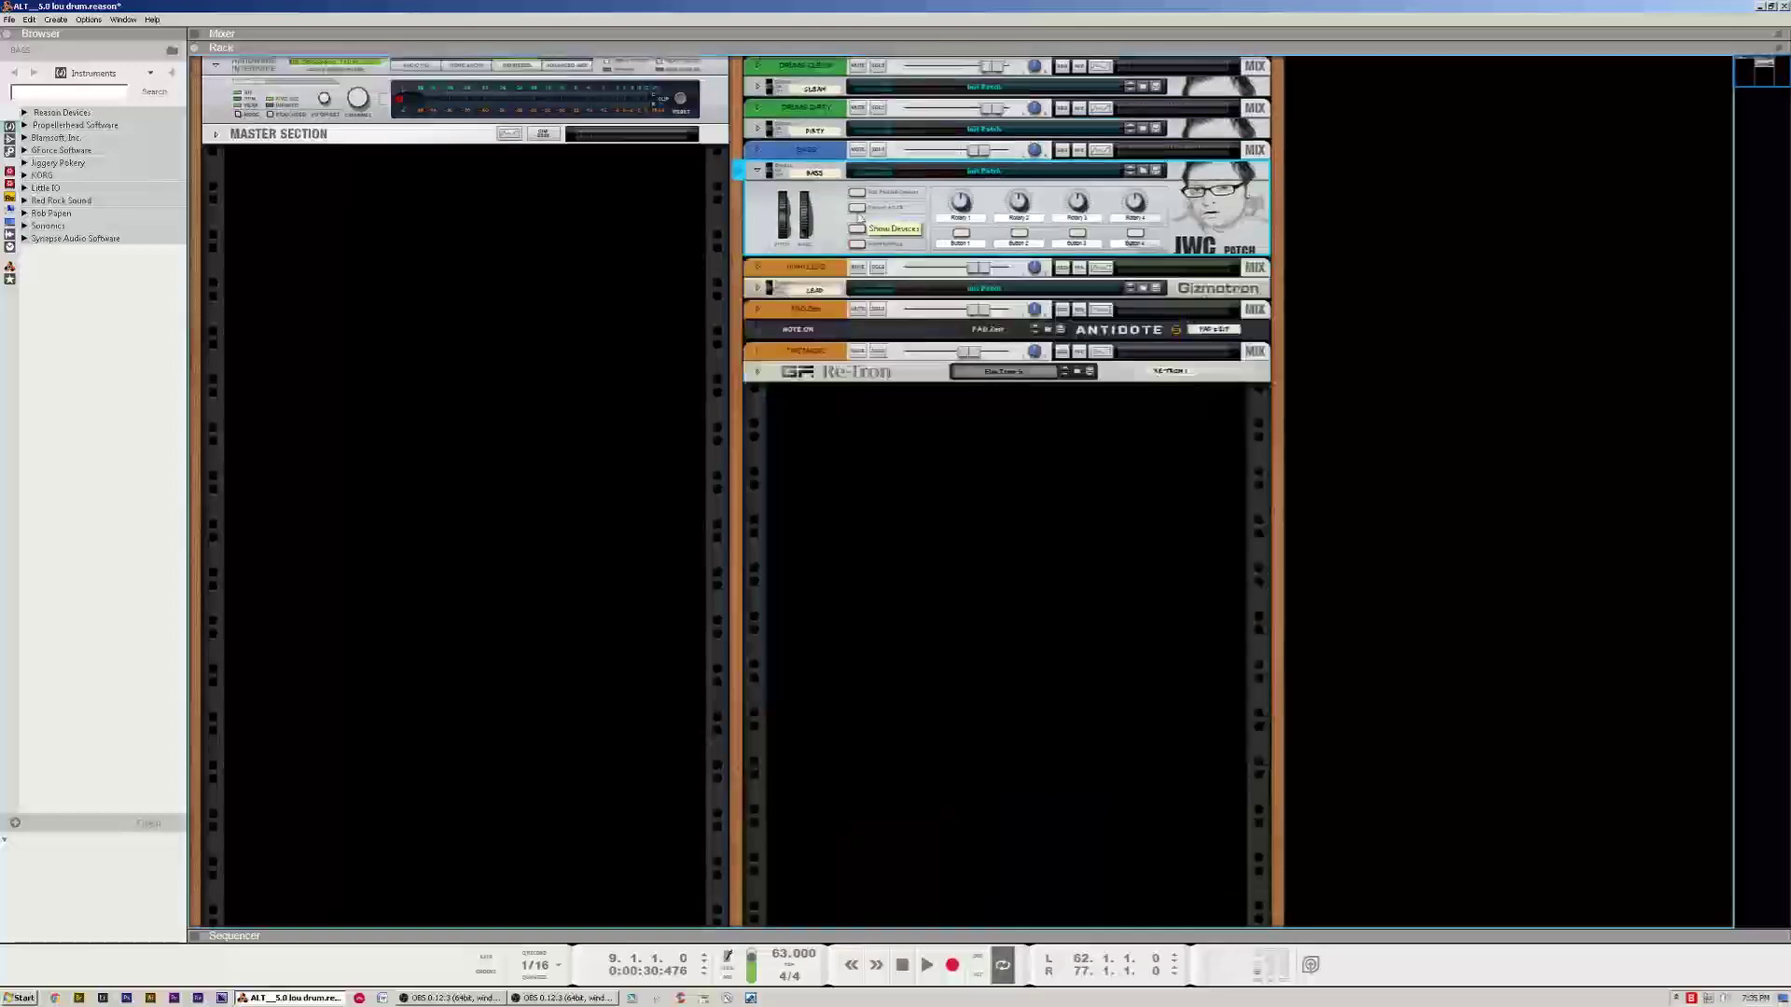
{"action": "left_click", "coordinate": [758, 173]}
{"action": "left_click", "coordinate": [759, 173]}
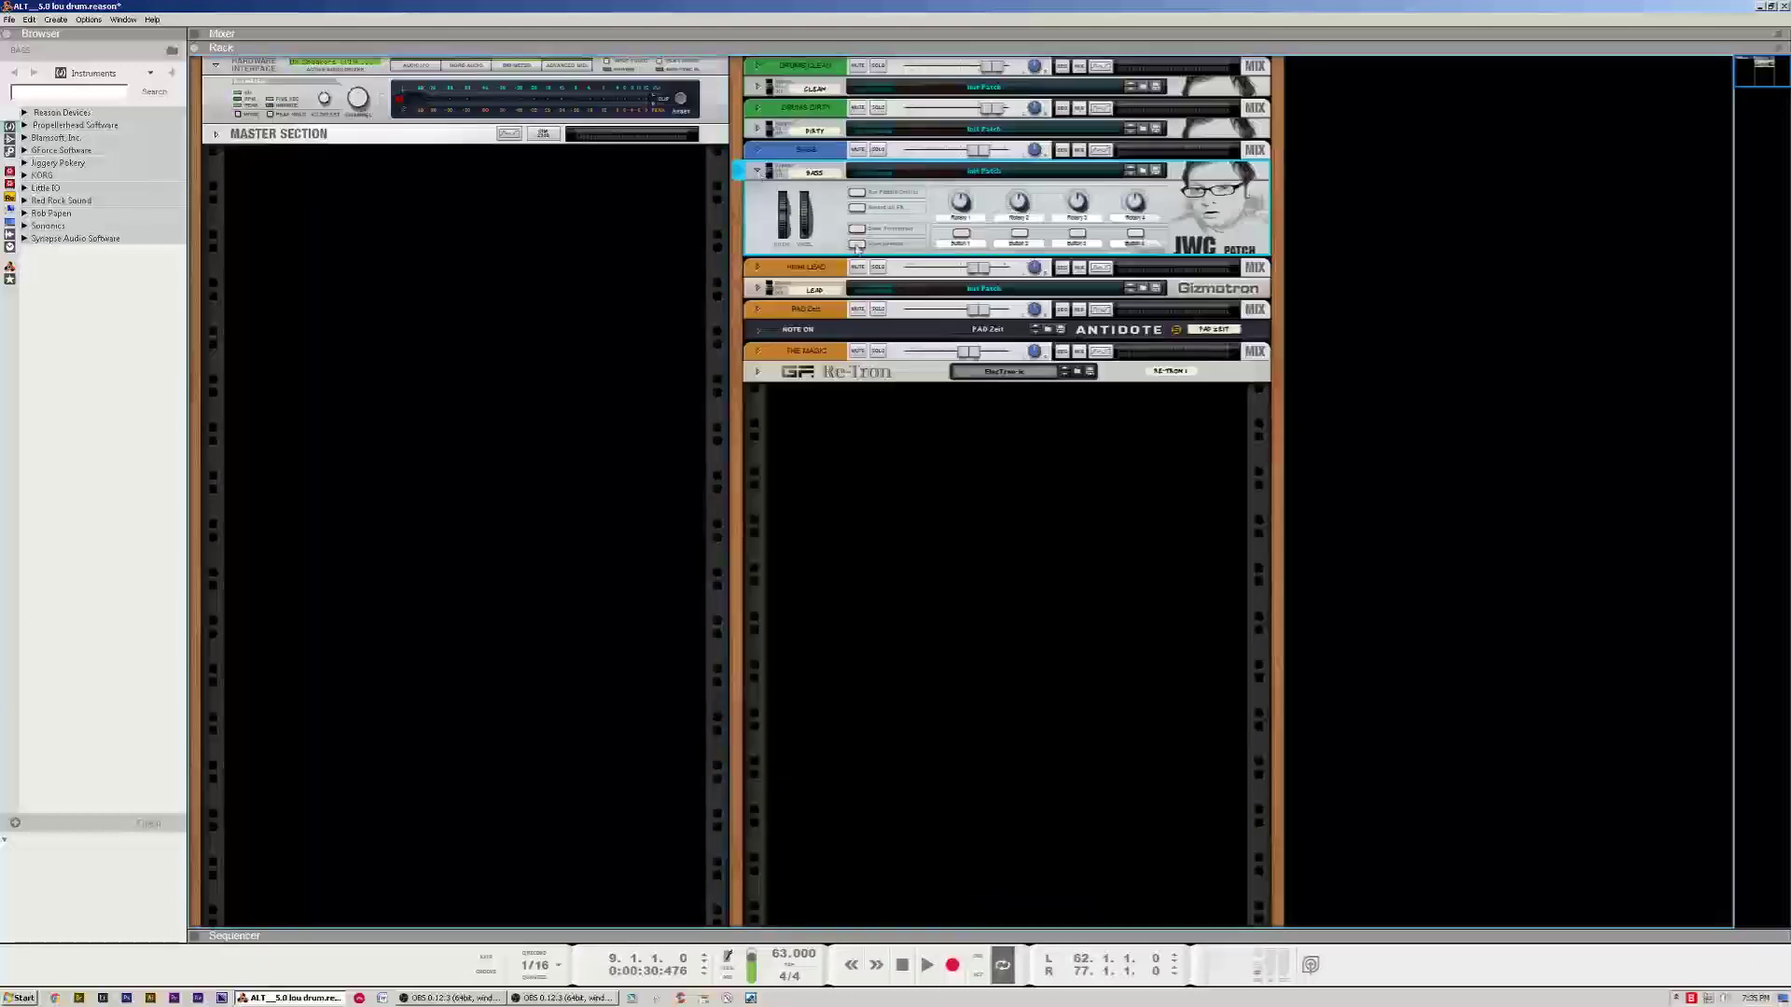
{"action": "left_click", "coordinate": [856, 244]}
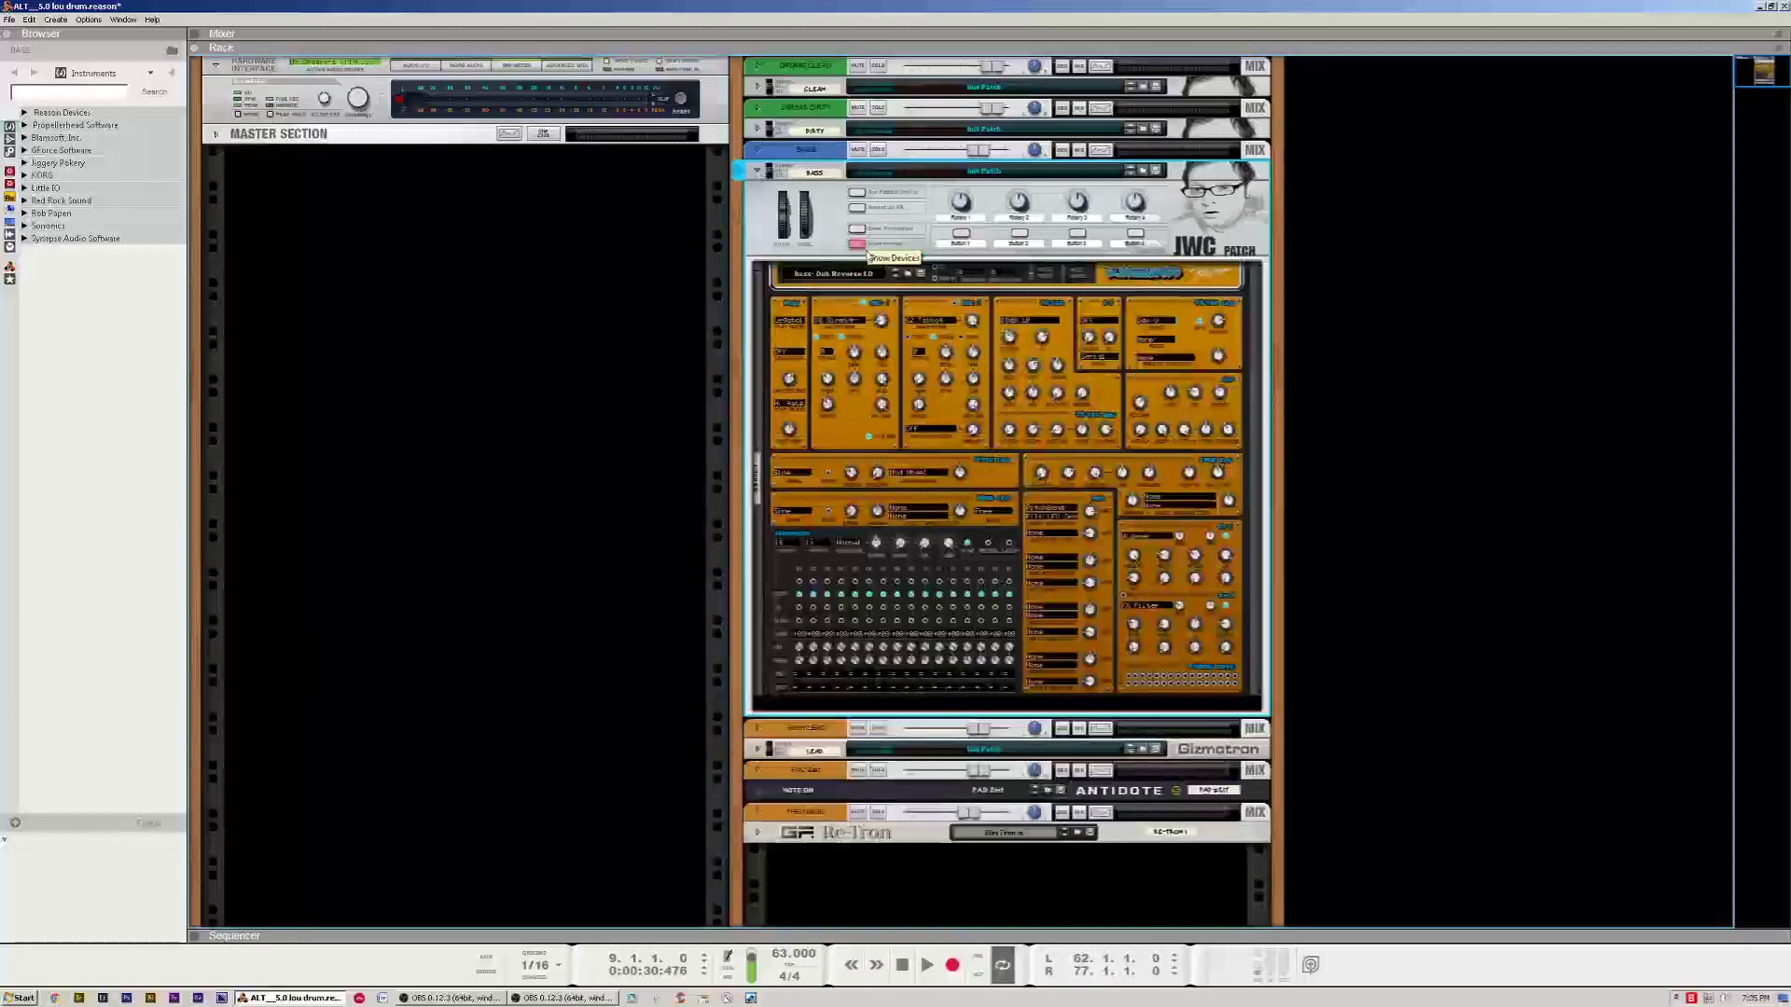
{"action": "left_click", "coordinate": [758, 173]}
{"action": "left_click", "coordinate": [758, 173]}
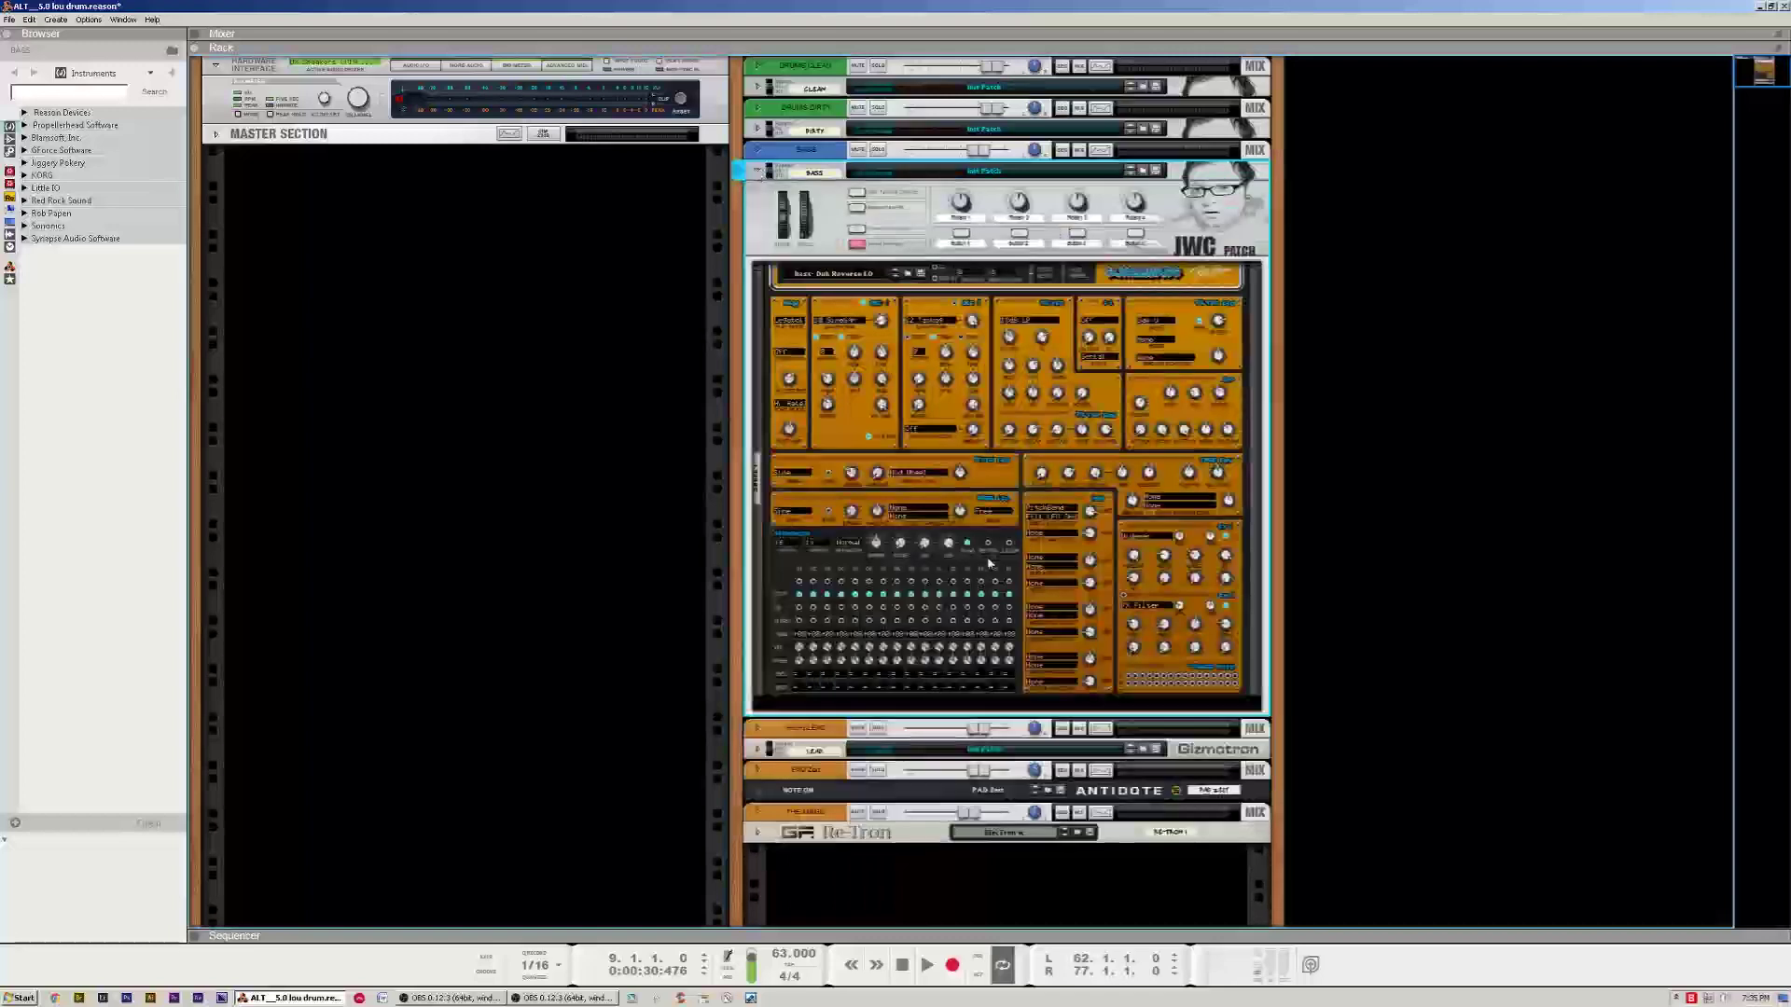
{"action": "left_click", "coordinate": [759, 174]}
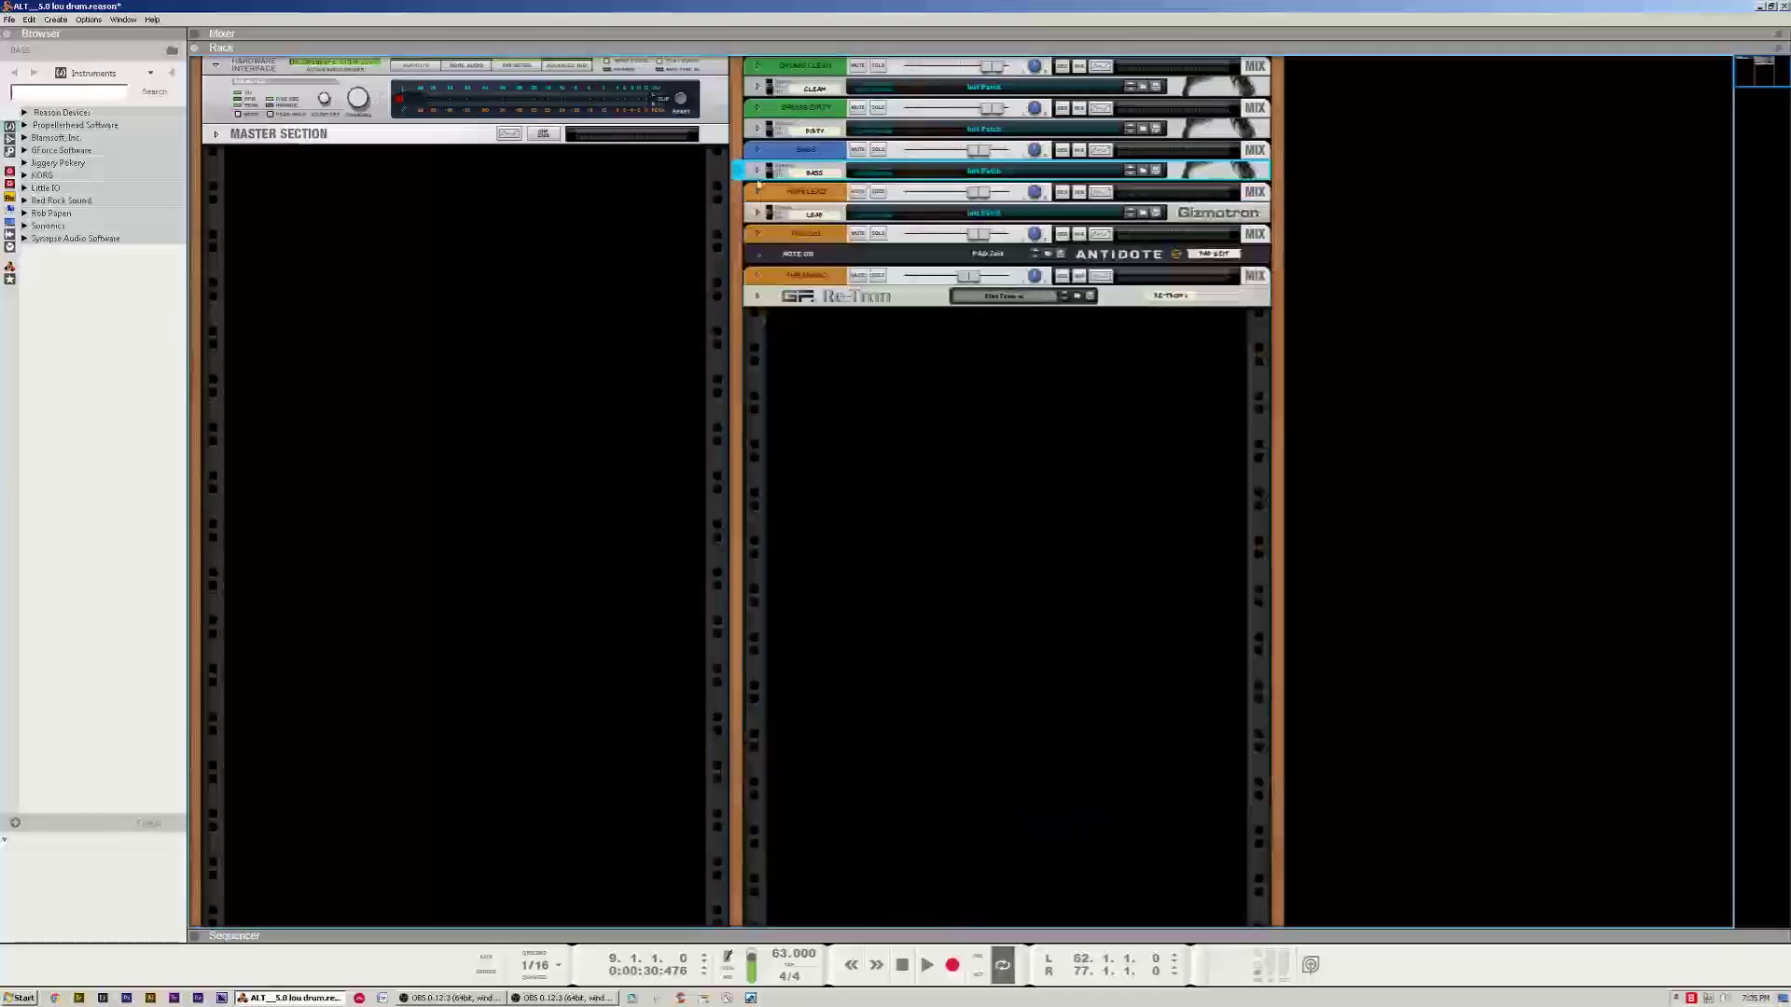
View the lead and pad mix channels' inserts and the Antidote synth, folding each one again
{"action": "left_click", "coordinate": [759, 192]}
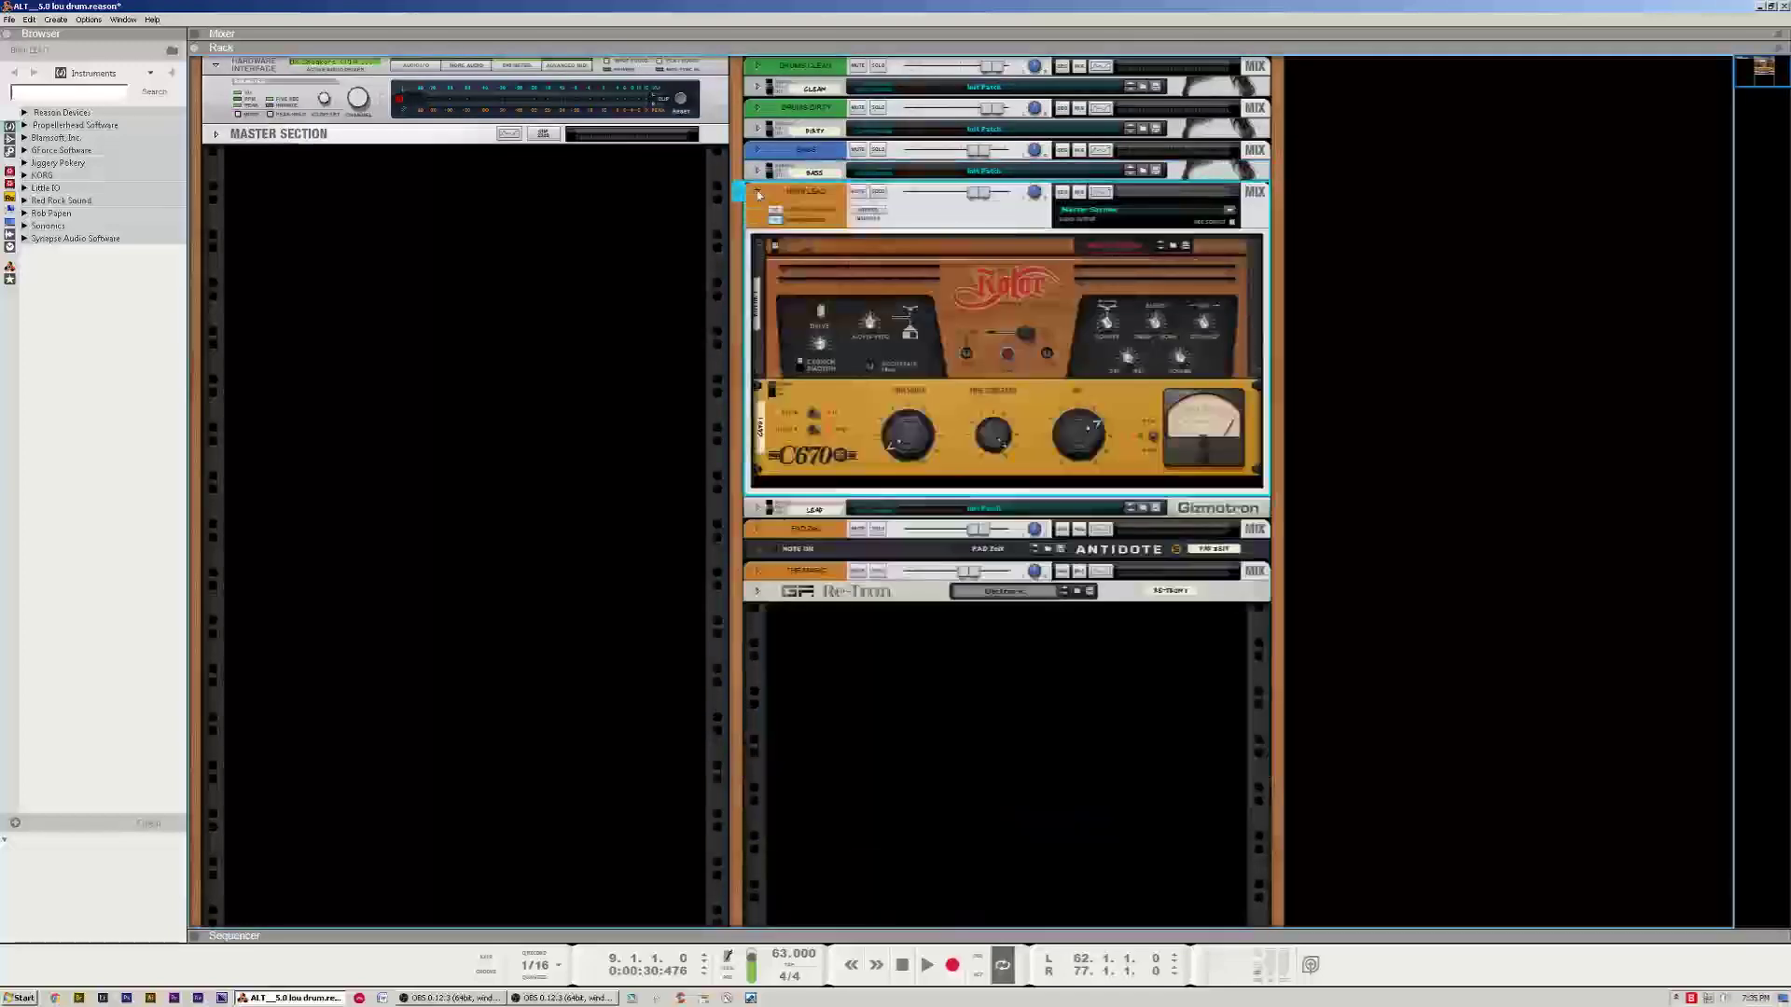
{"action": "left_click", "coordinate": [759, 193]}
{"action": "left_click", "coordinate": [758, 234]}
{"action": "left_click", "coordinate": [759, 234]}
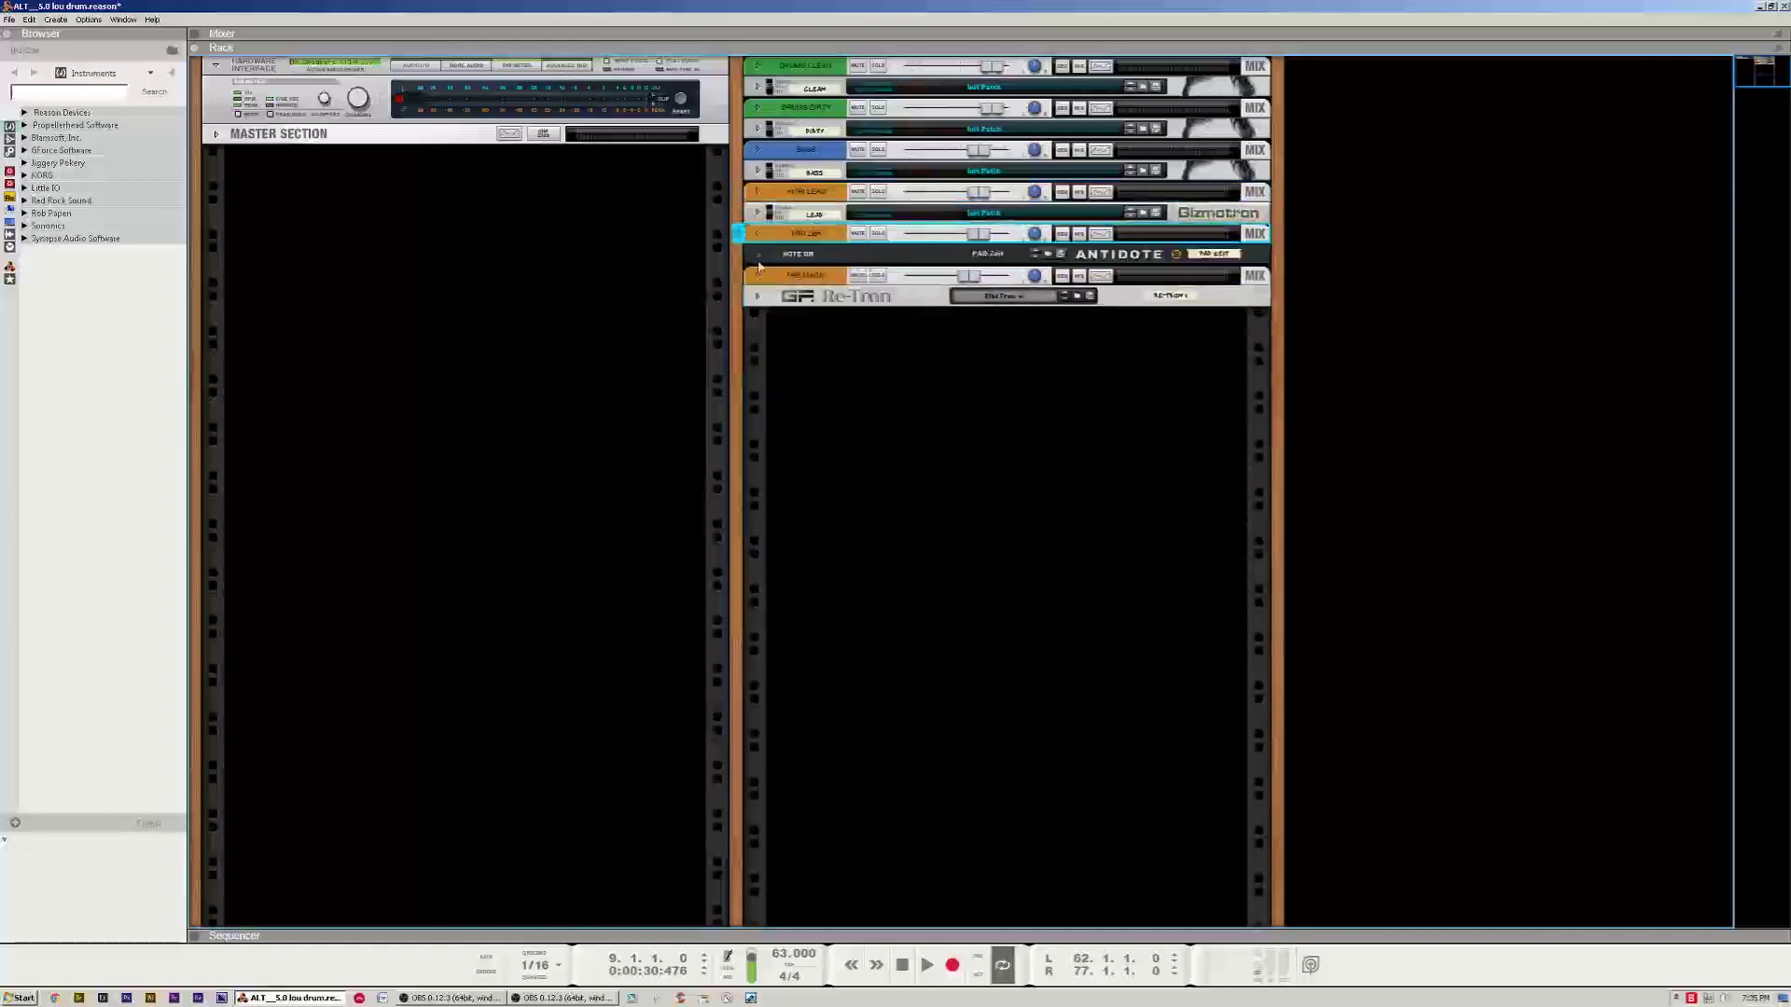
{"action": "left_click", "coordinate": [758, 254]}
{"action": "left_click", "coordinate": [756, 253]}
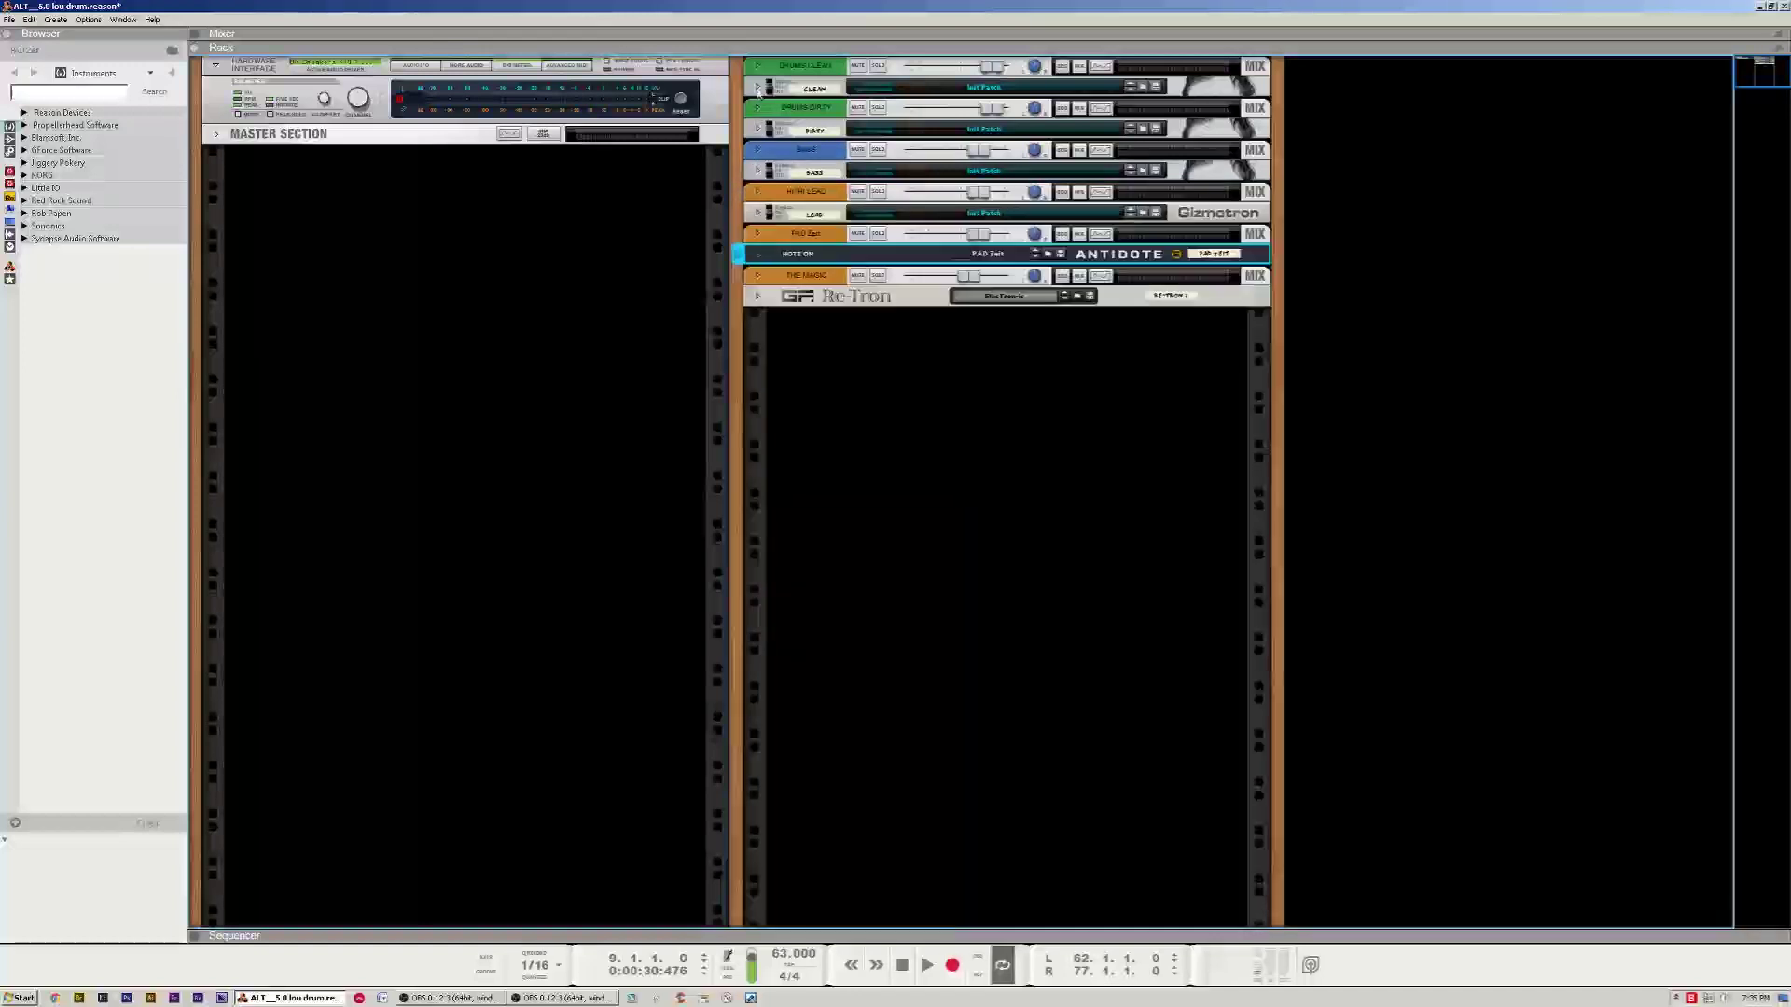
Unfold the CLEAN drums Combinator, inspect its devices from front and rear, and fold it back
{"action": "left_click", "coordinate": [757, 88]}
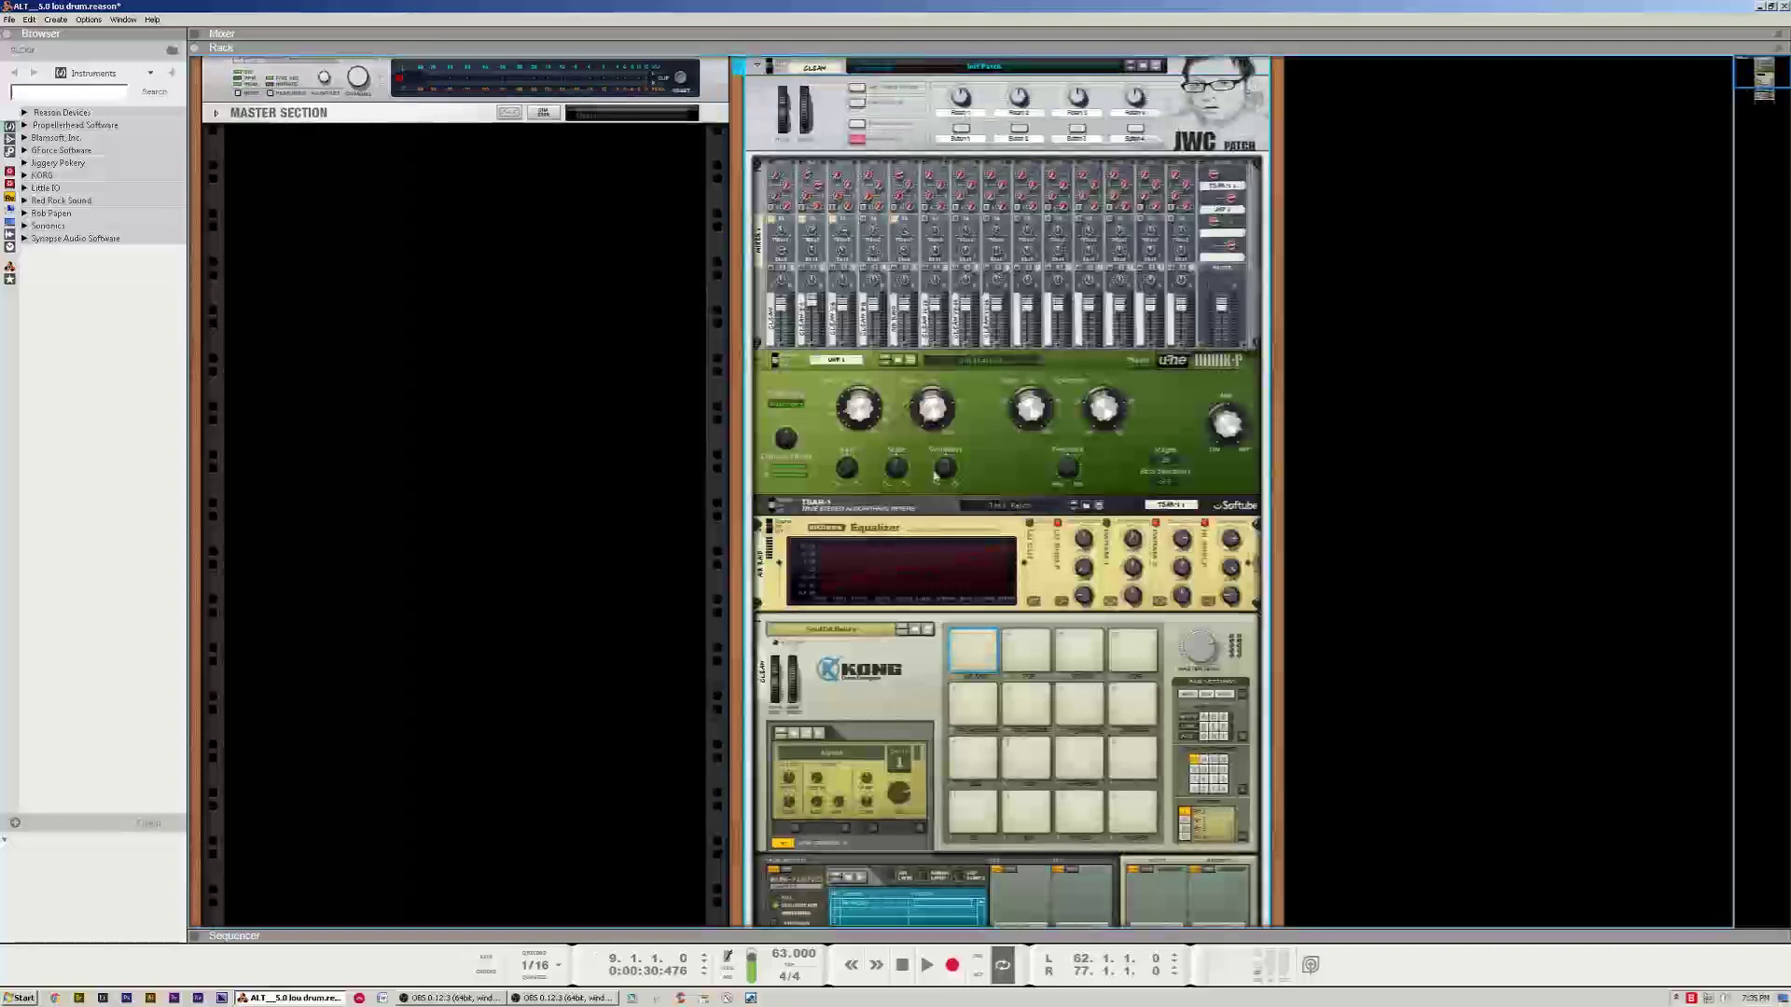
{"action": "key", "text": "Tab"}
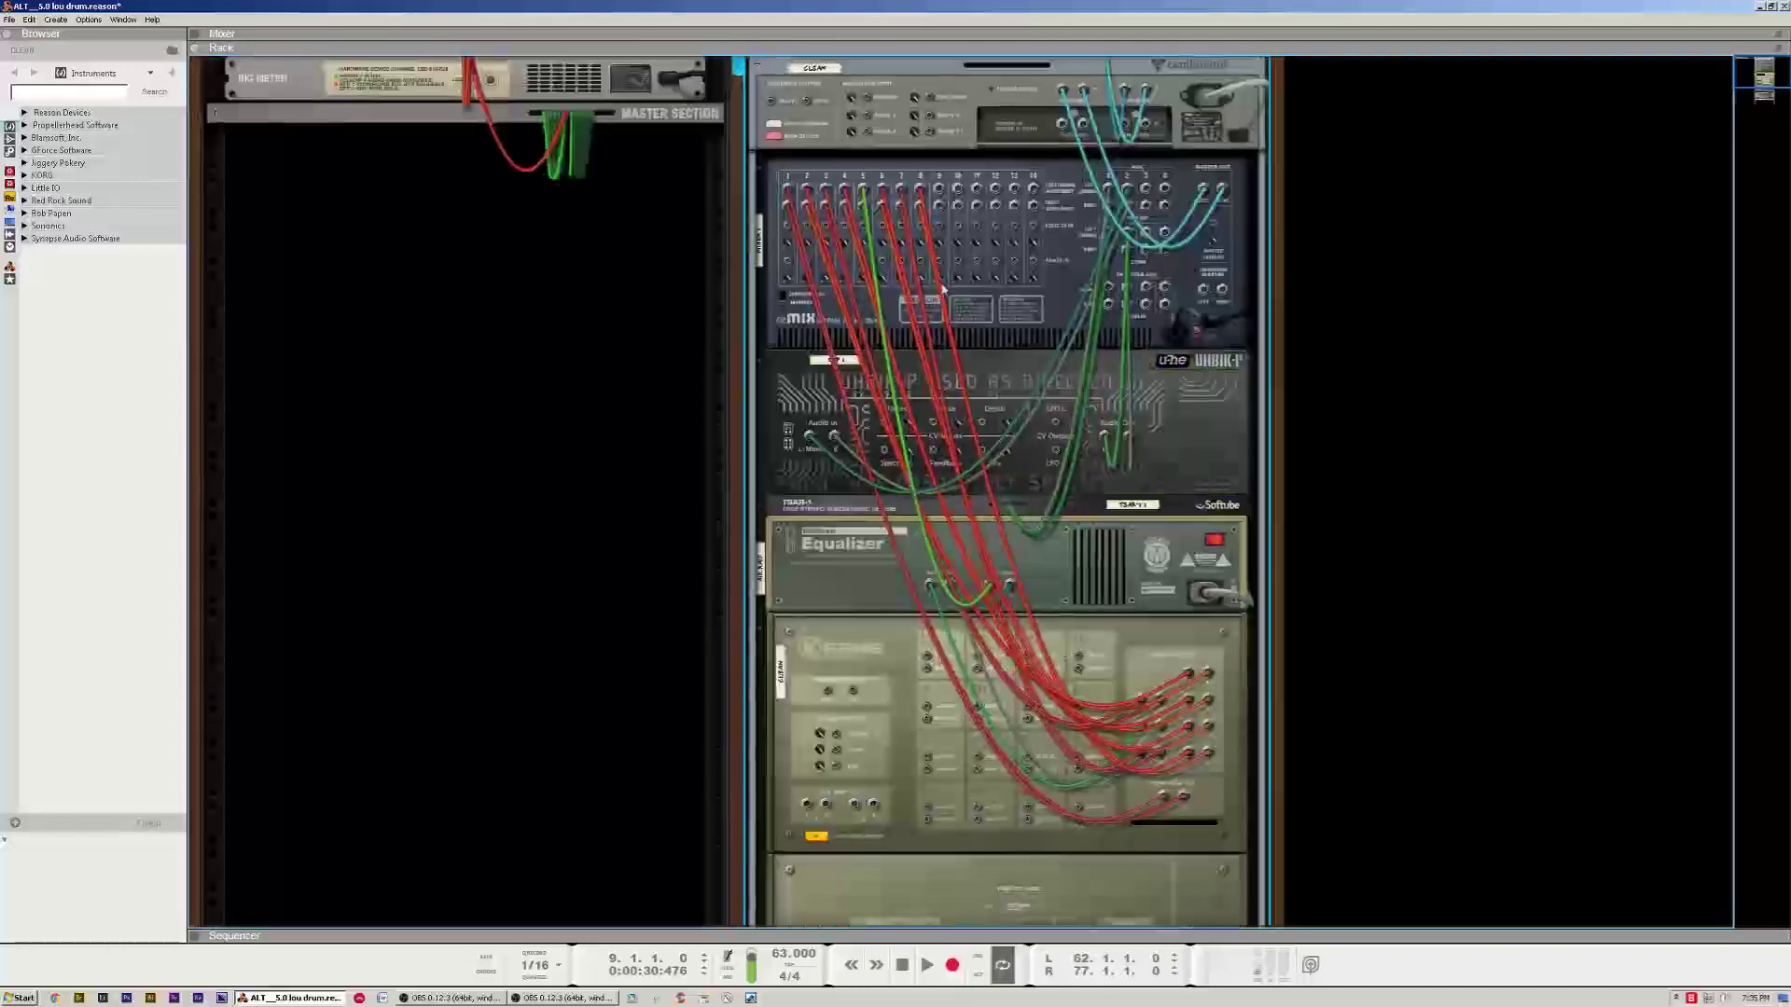
{"action": "scroll", "coordinate": [1045, 744], "scroll_direction": "down", "scroll_amount": 4}
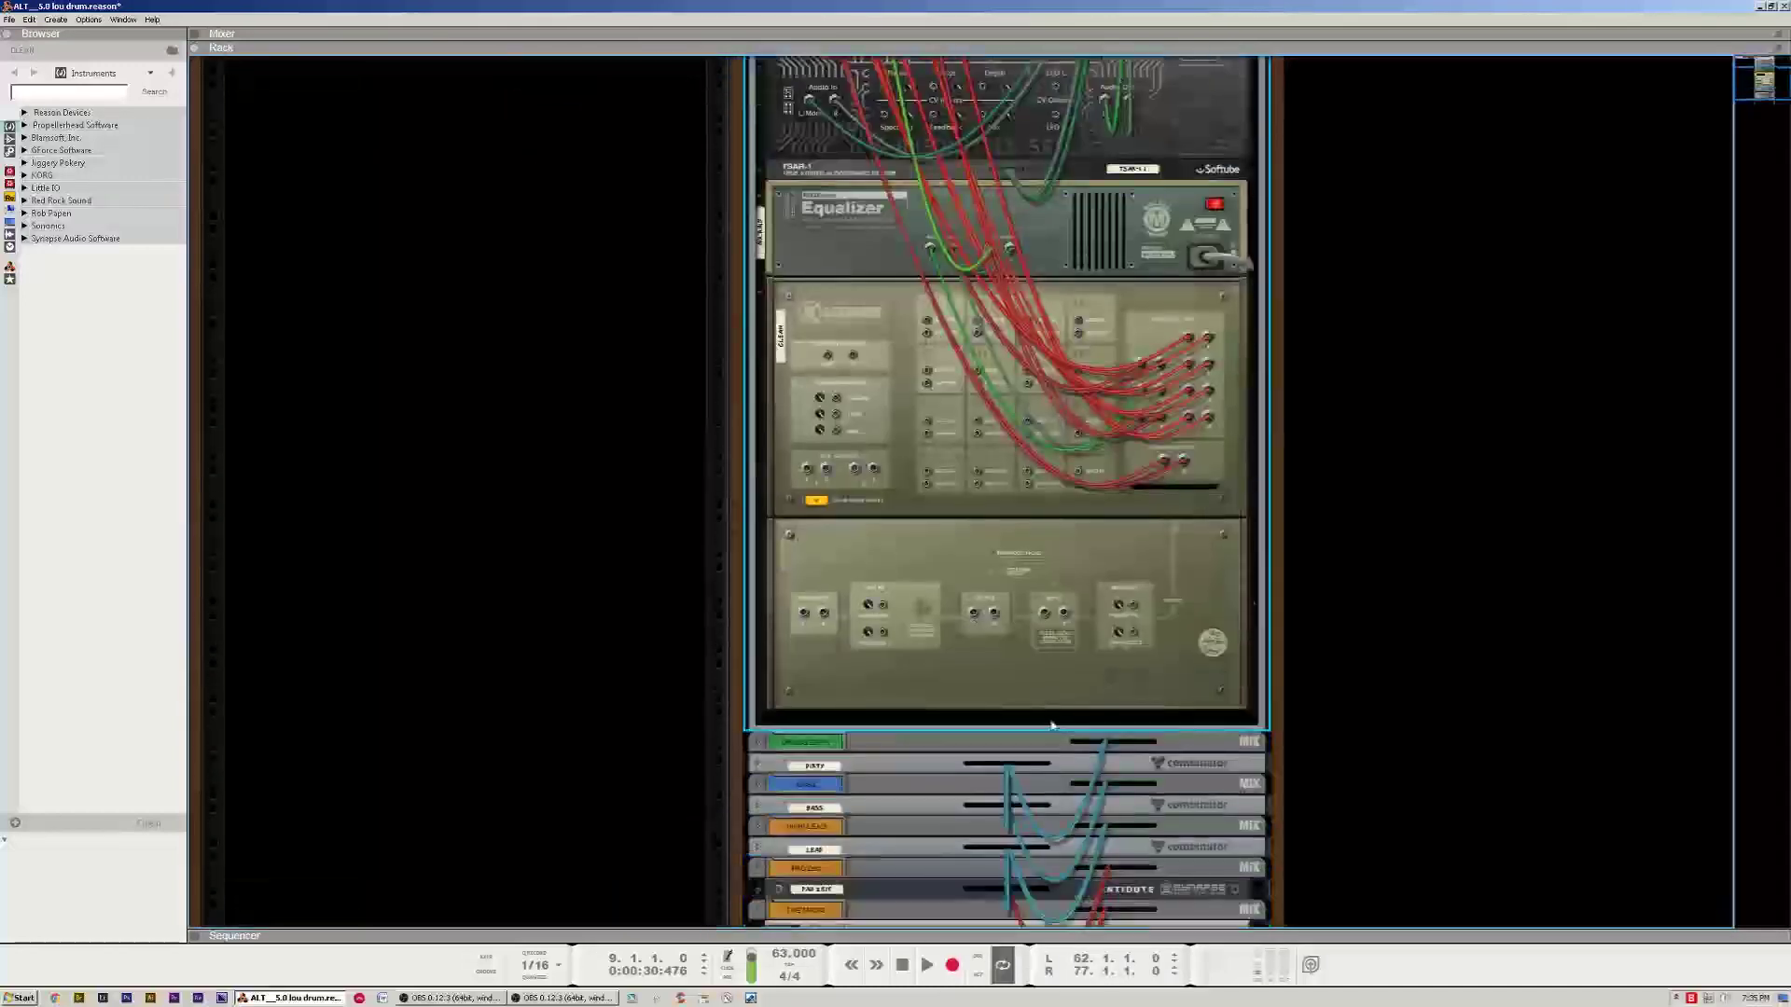
{"action": "scroll", "coordinate": [1042, 727], "scroll_direction": "up", "scroll_amount": 5}
{"action": "key", "text": "Tab"}
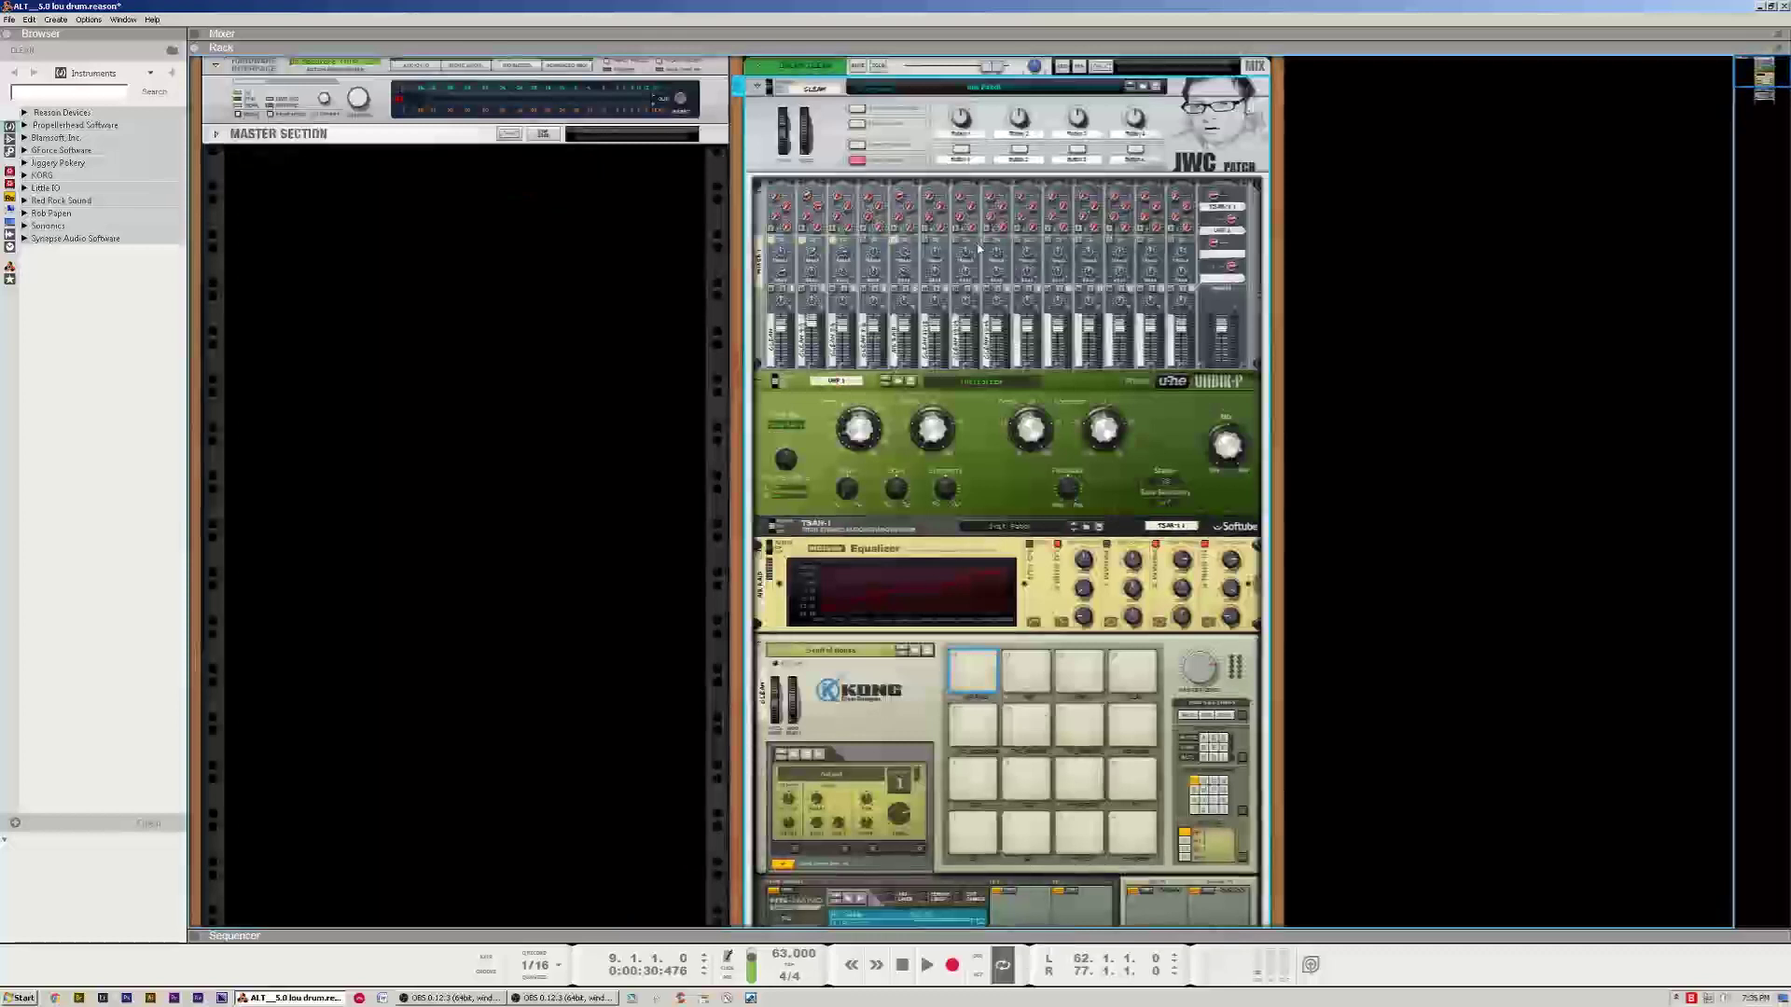
{"action": "left_click", "coordinate": [758, 86], "text": "alt"}
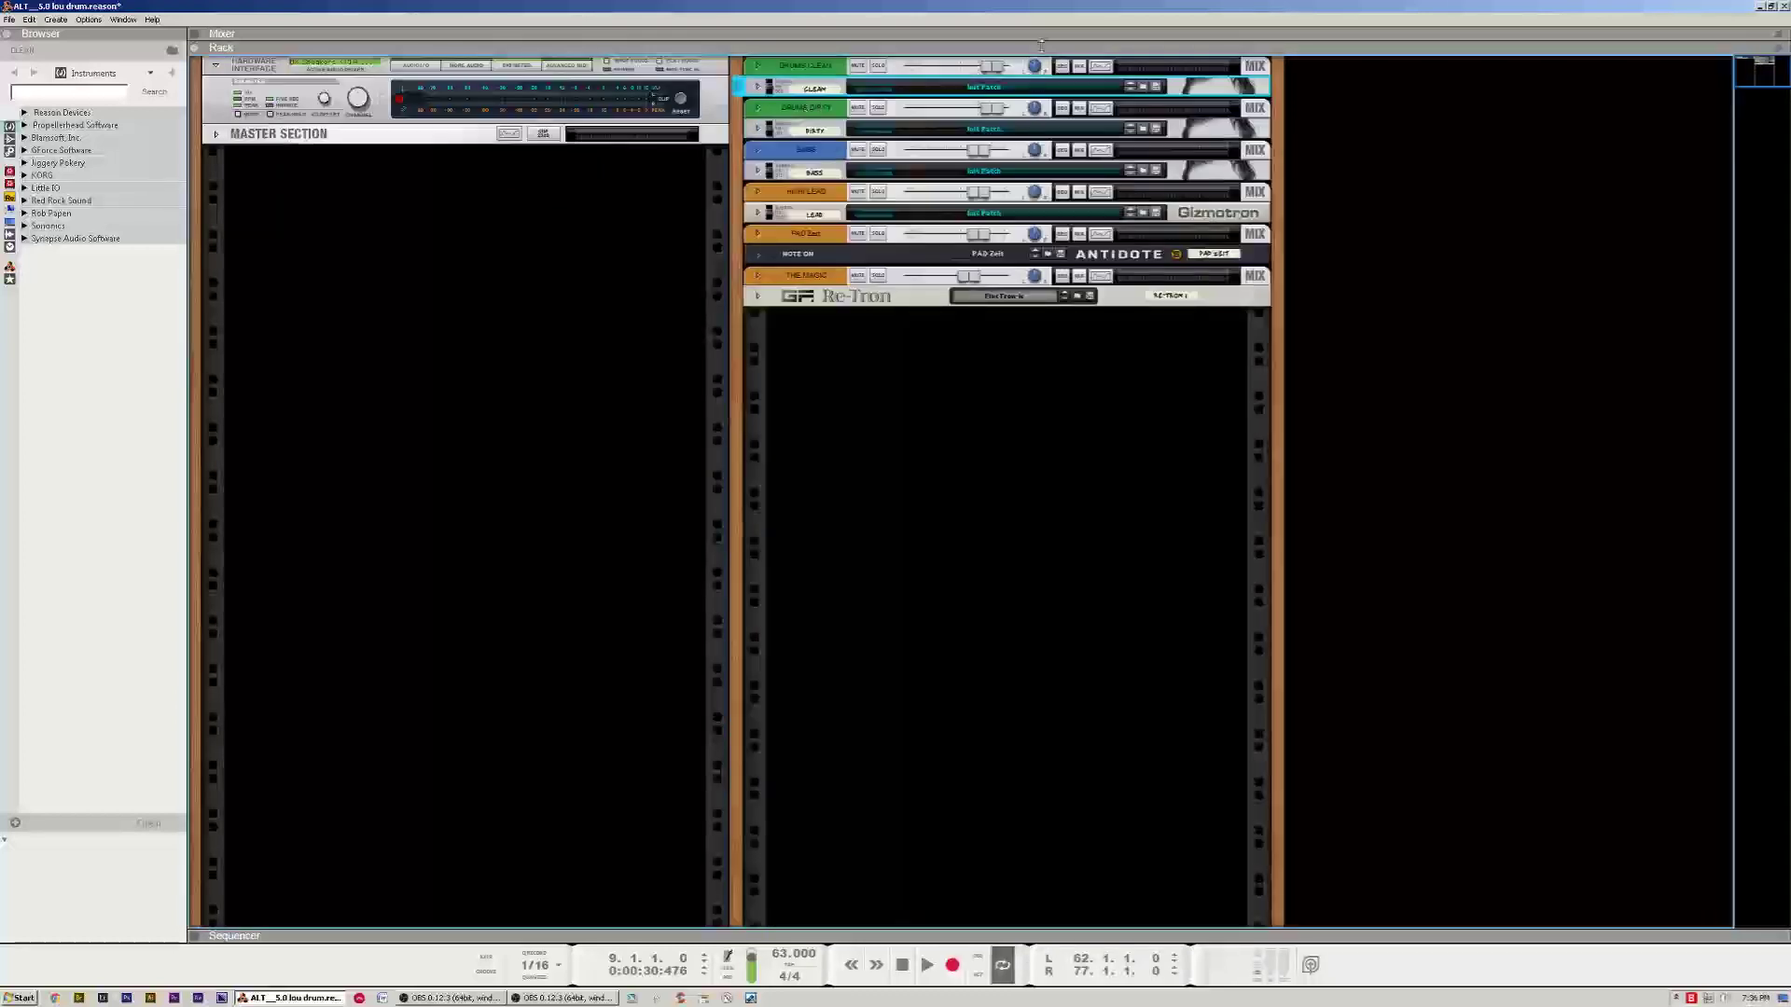
Unfold the CLEAN drums Combinator again and show the rear cabling between its mixer, effects and Kong
{"action": "key", "text": "Tab"}
{"action": "key", "text": "Tab"}
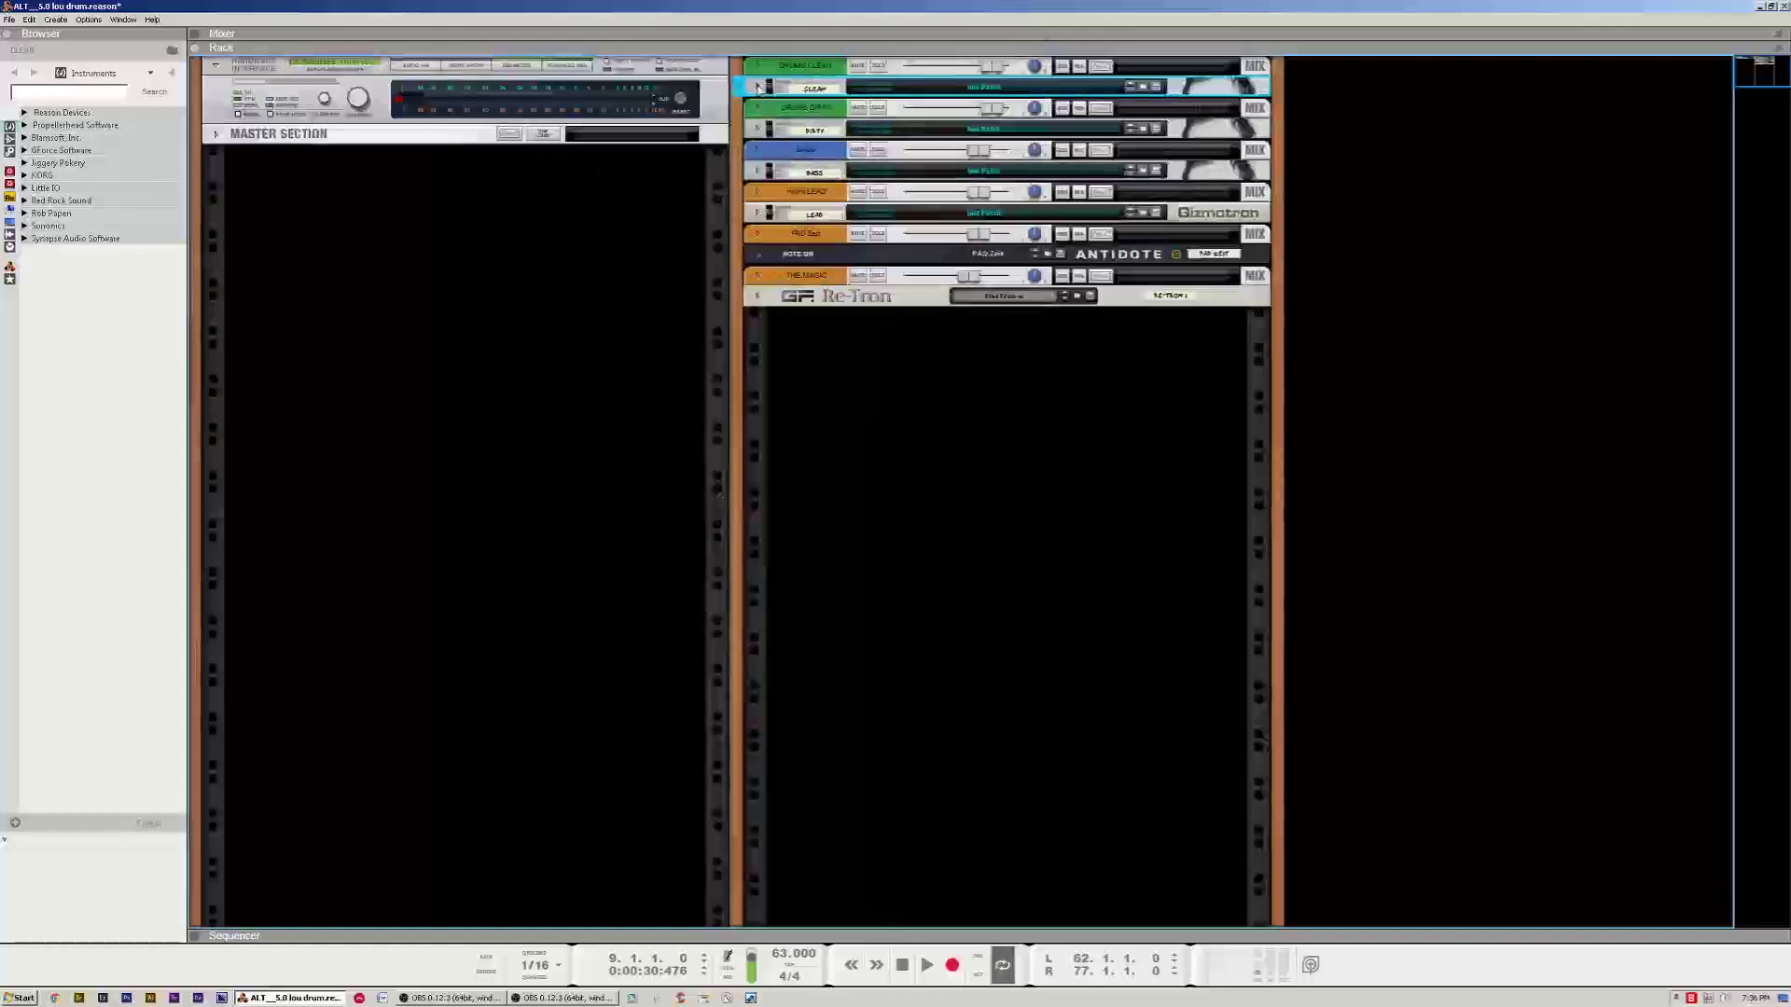
{"action": "left_click", "coordinate": [758, 87]}
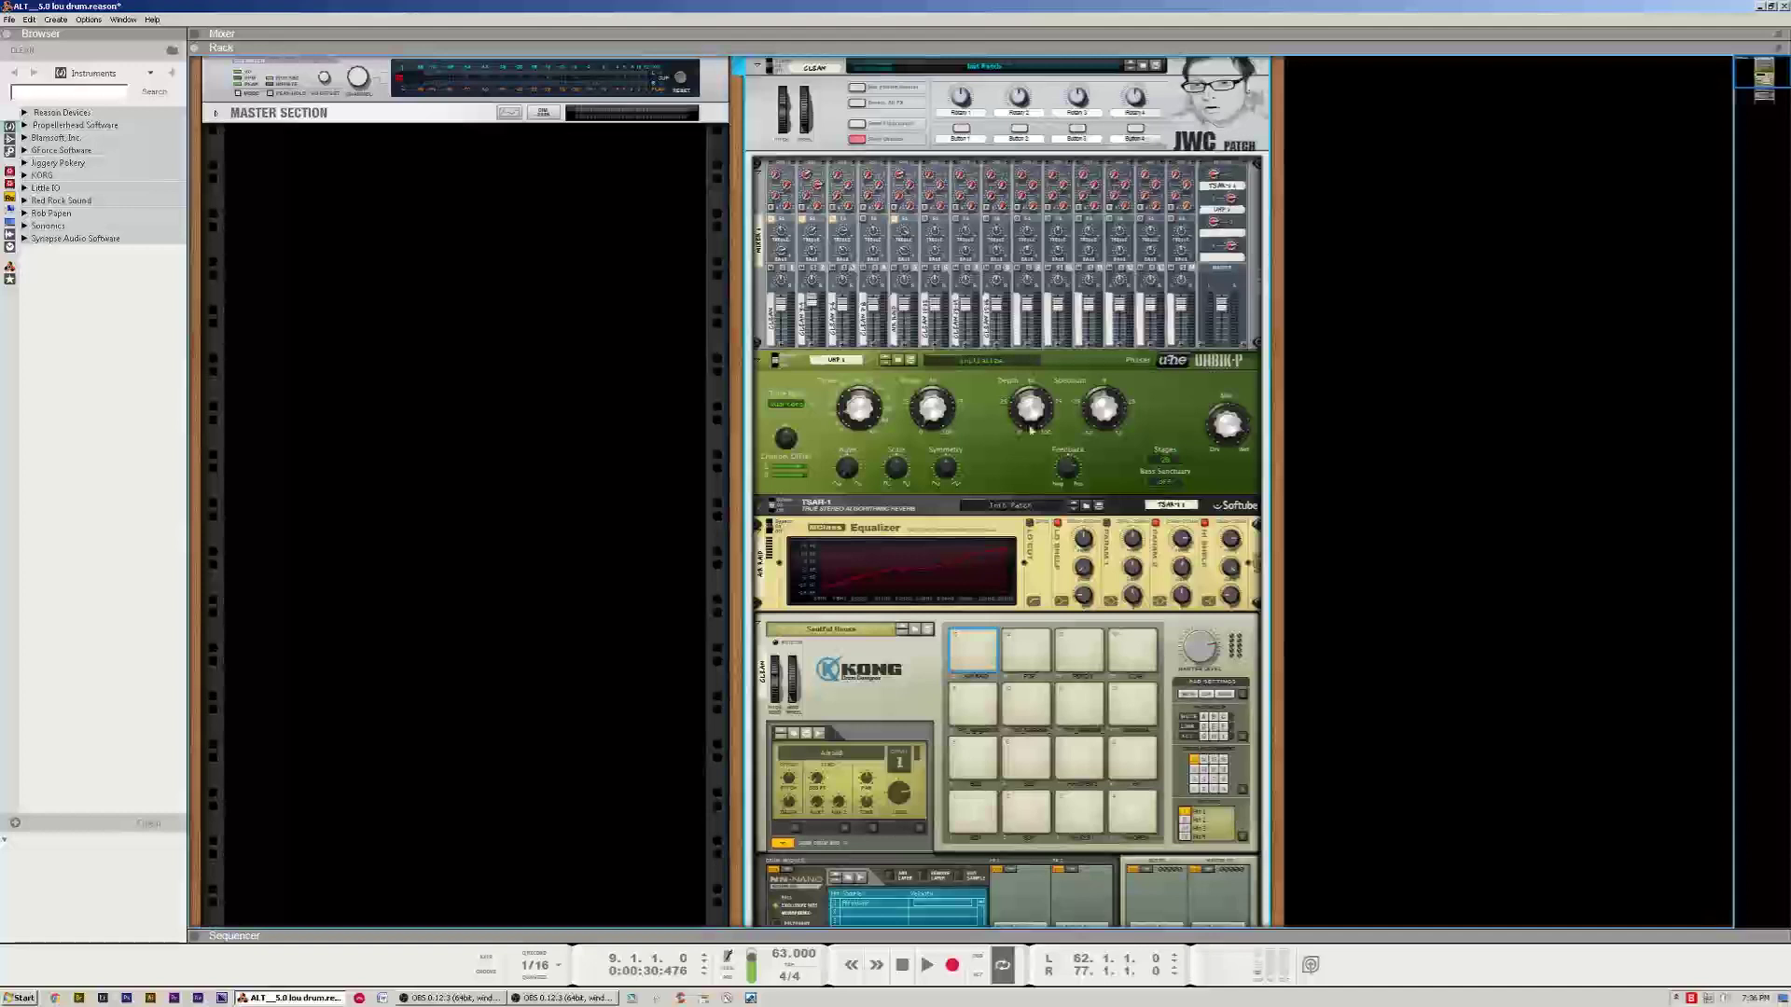
{"action": "key", "text": "Tab"}
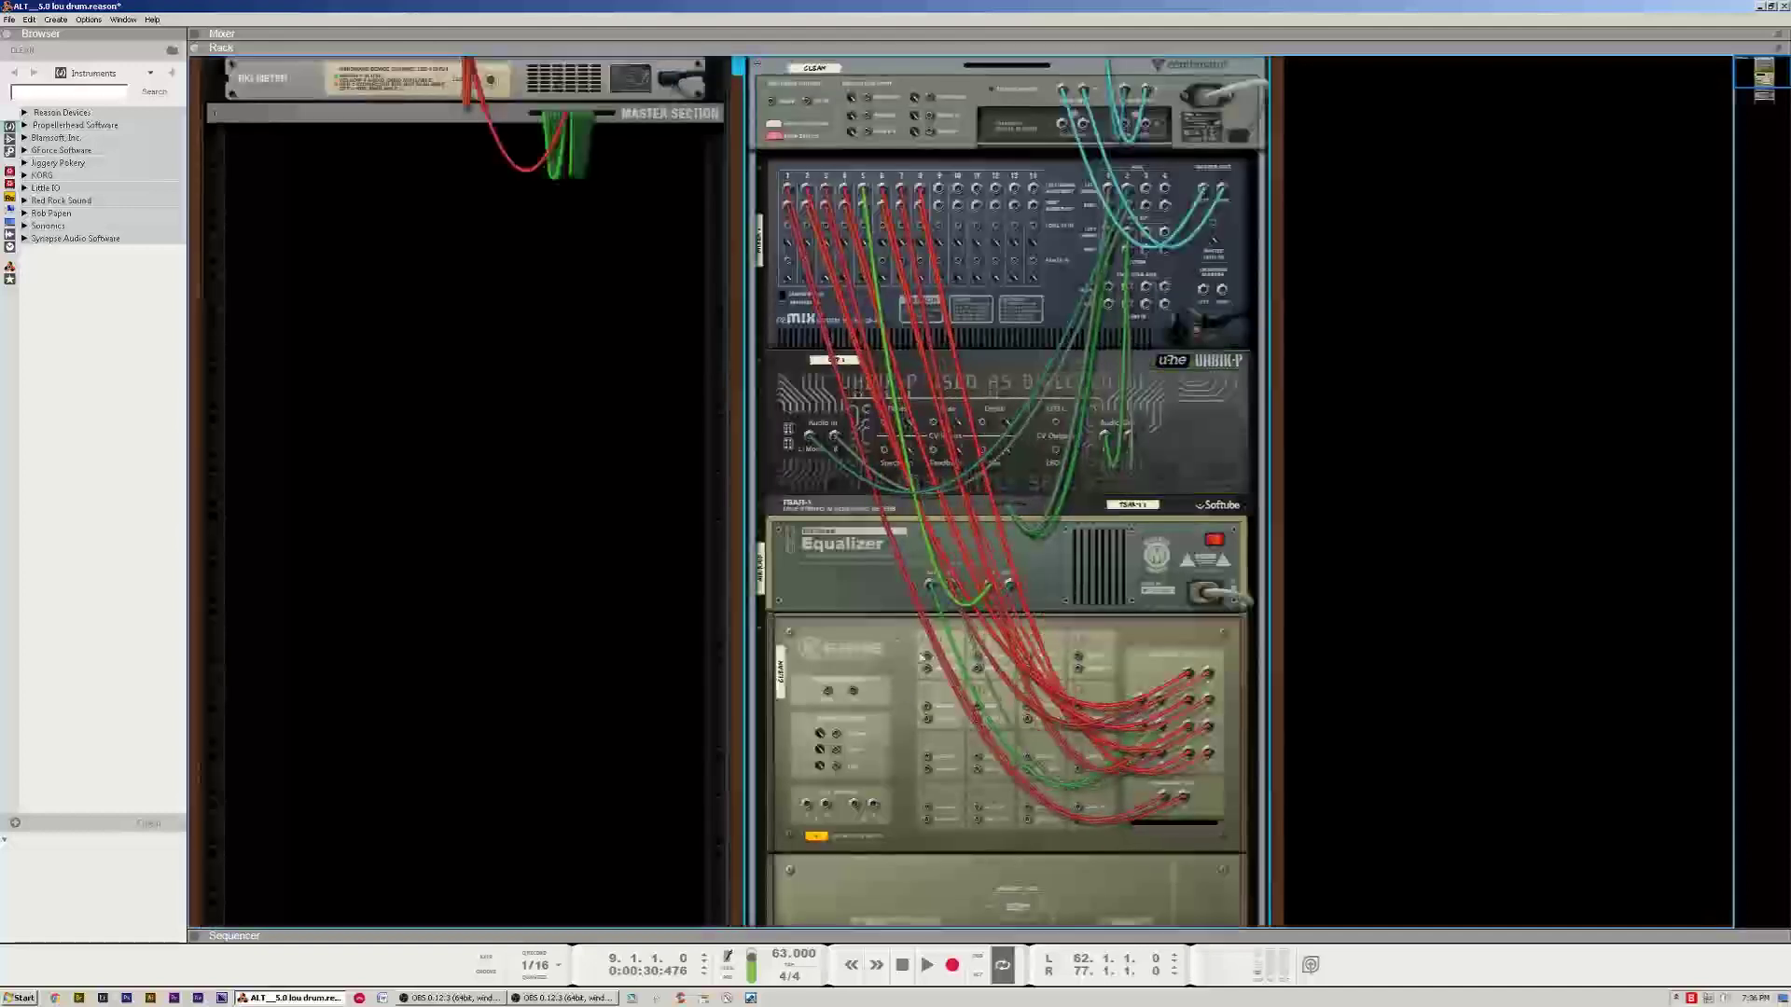
Enlarge the mixer area above the rack to view its channels, then shrink it to show the CLEAN Combinator's front
{"action": "left_click_drag", "start_coordinate": [1296, 43], "coordinate": [1407, 674]}
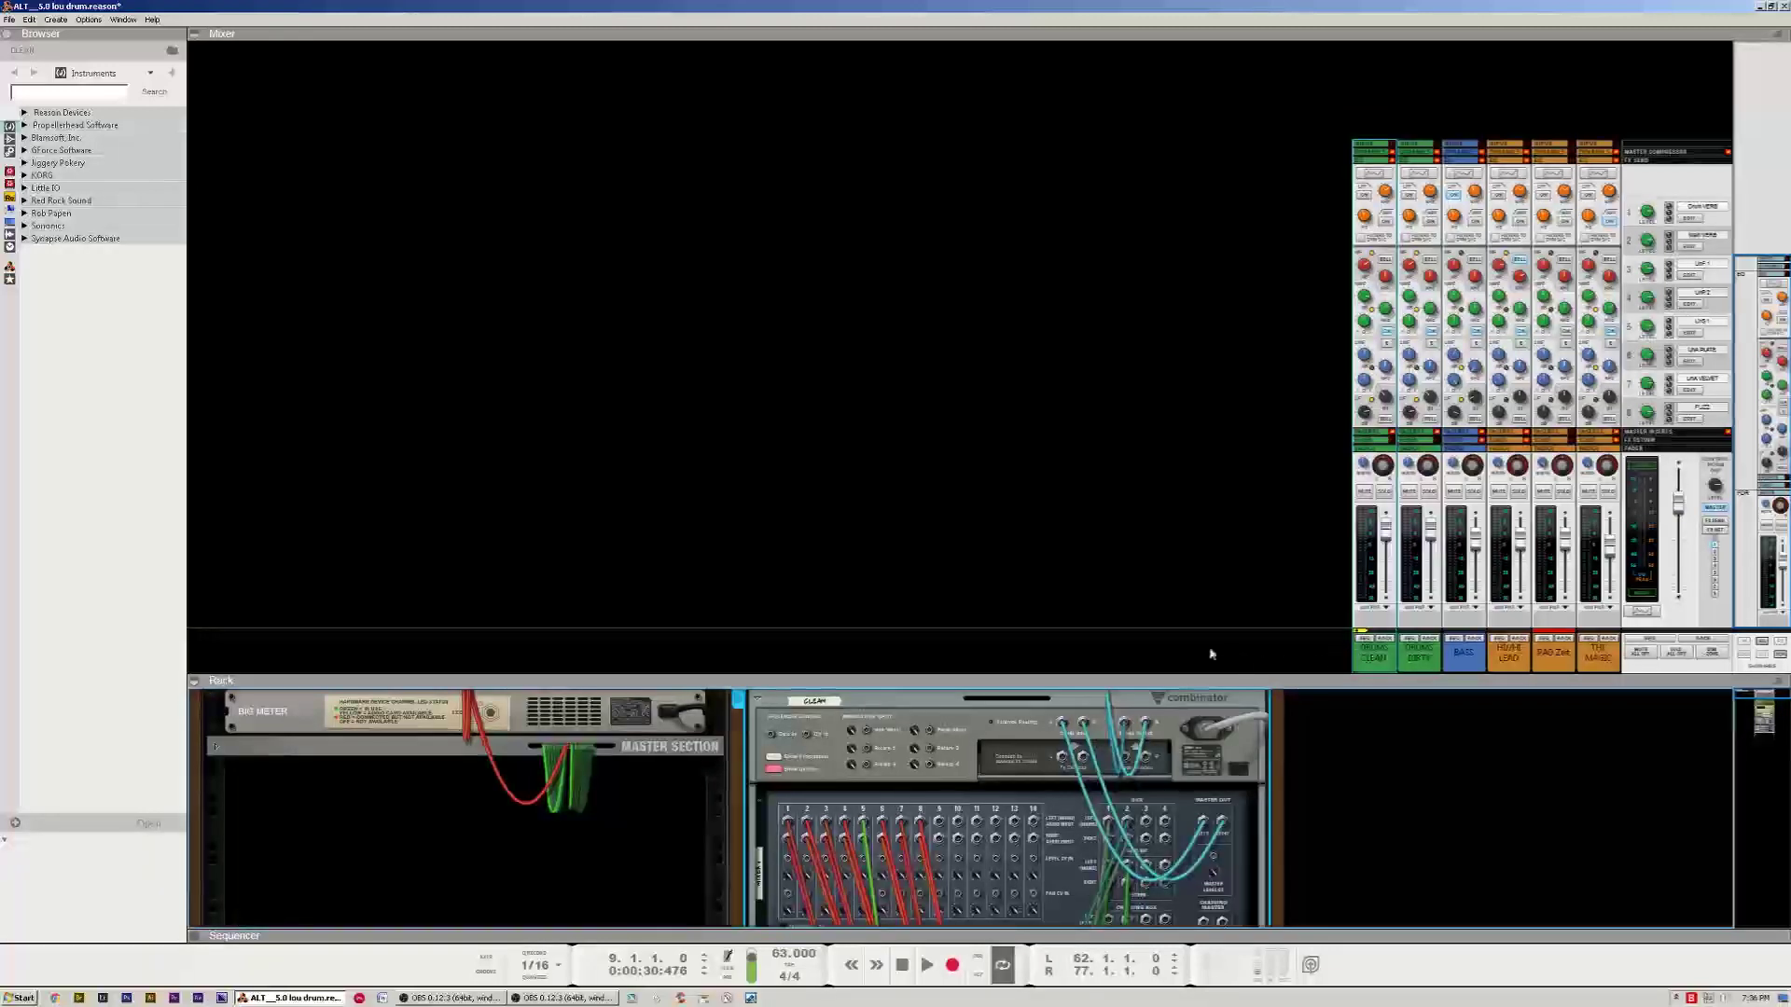
{"action": "scroll", "coordinate": [1017, 832], "scroll_direction": "down", "scroll_amount": 6}
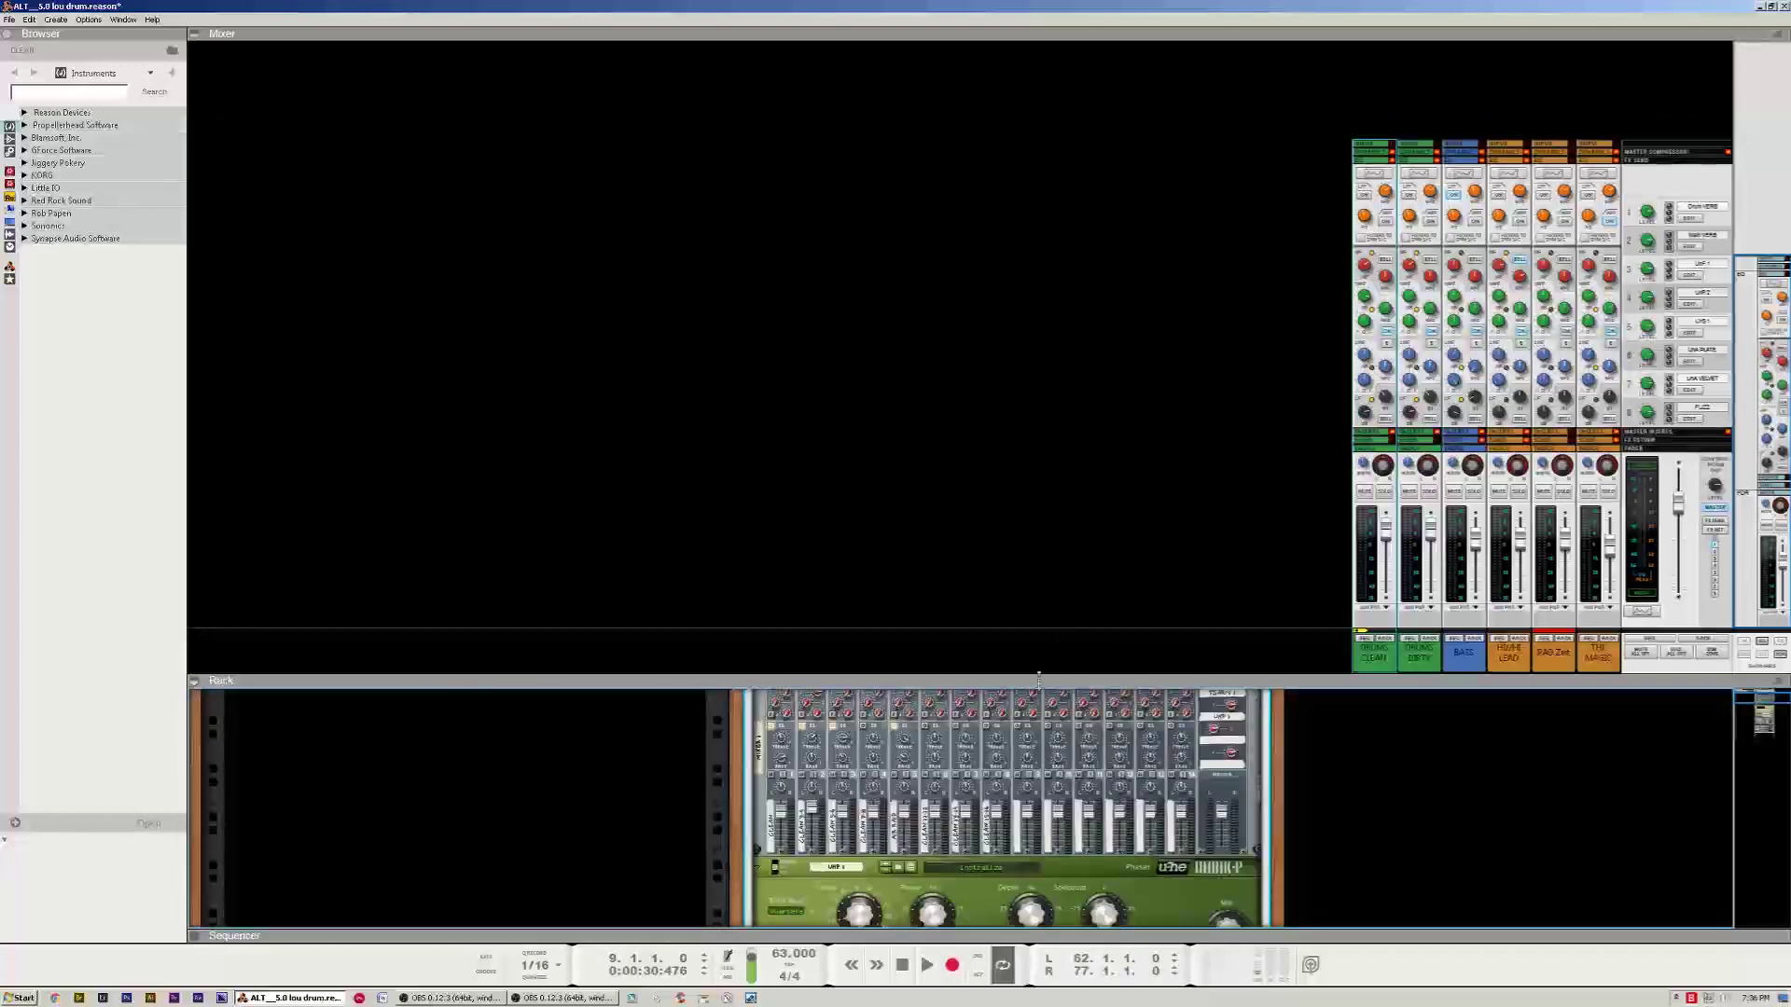
{"action": "left_click_drag", "start_coordinate": [1038, 677], "coordinate": [1038, 296]}
{"action": "scroll", "coordinate": [1040, 409], "scroll_direction": "up", "scroll_amount": 2}
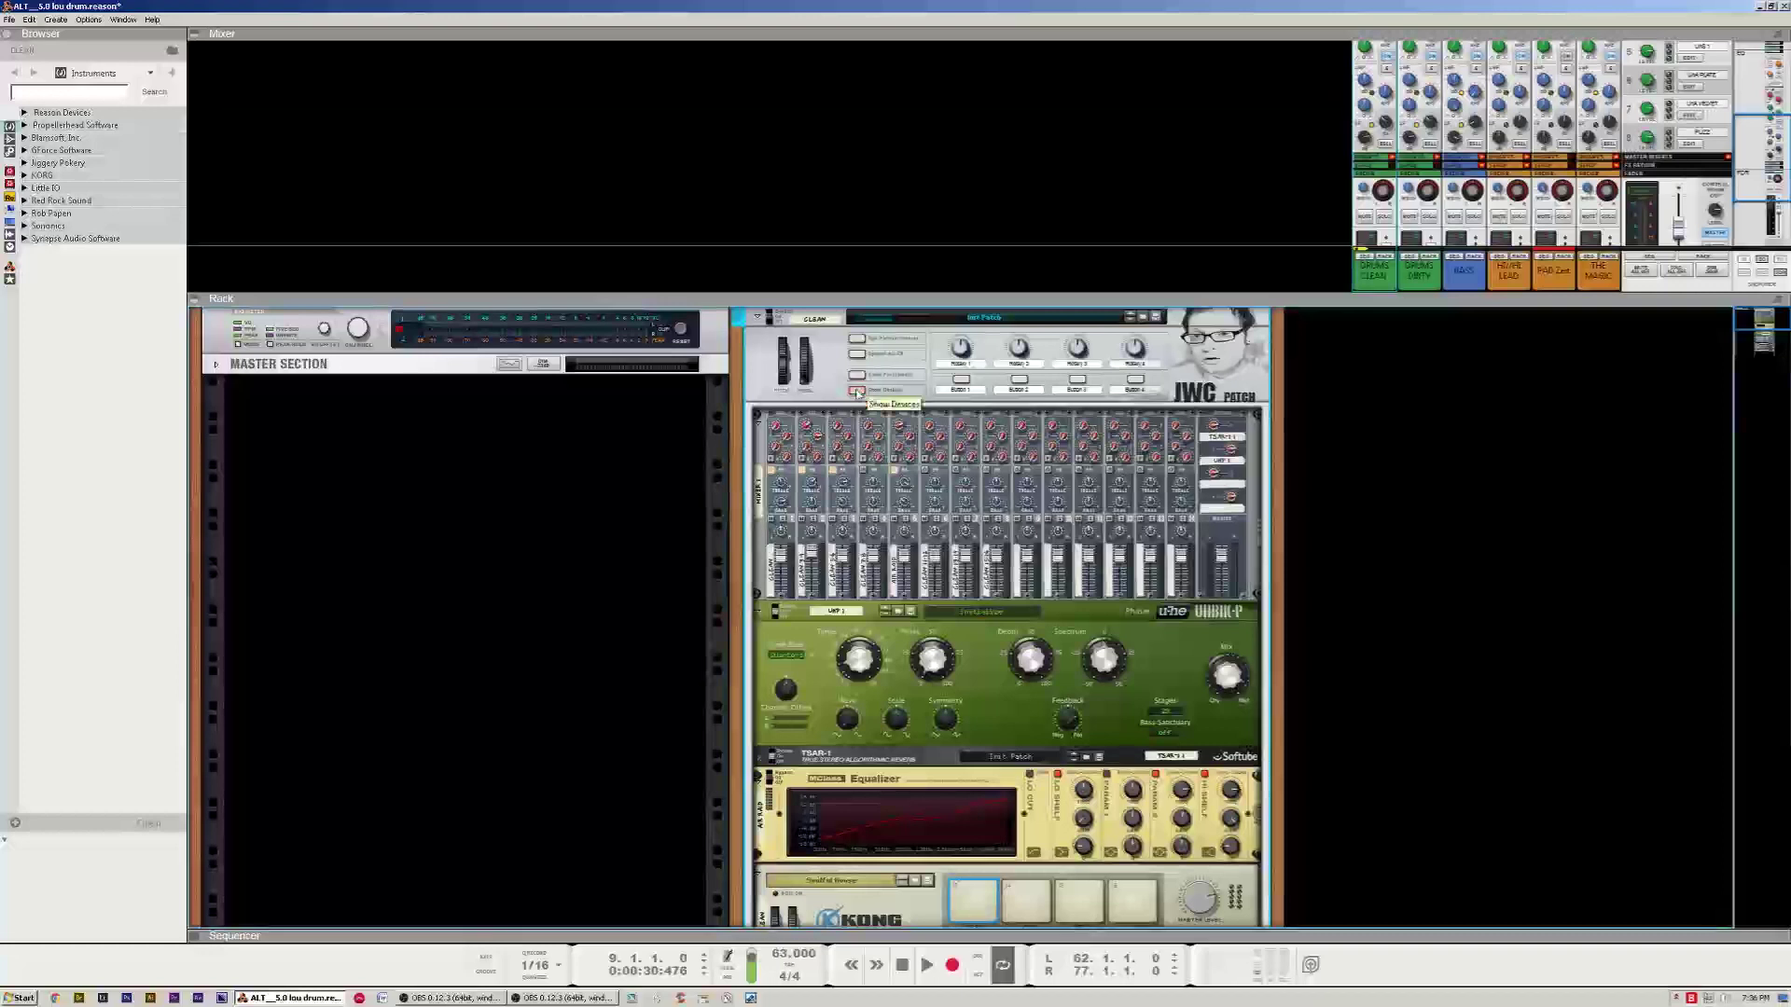
Hide and show the CLEAN Combinator's devices again, and fold the Combinator
{"action": "left_click", "coordinate": [857, 391]}
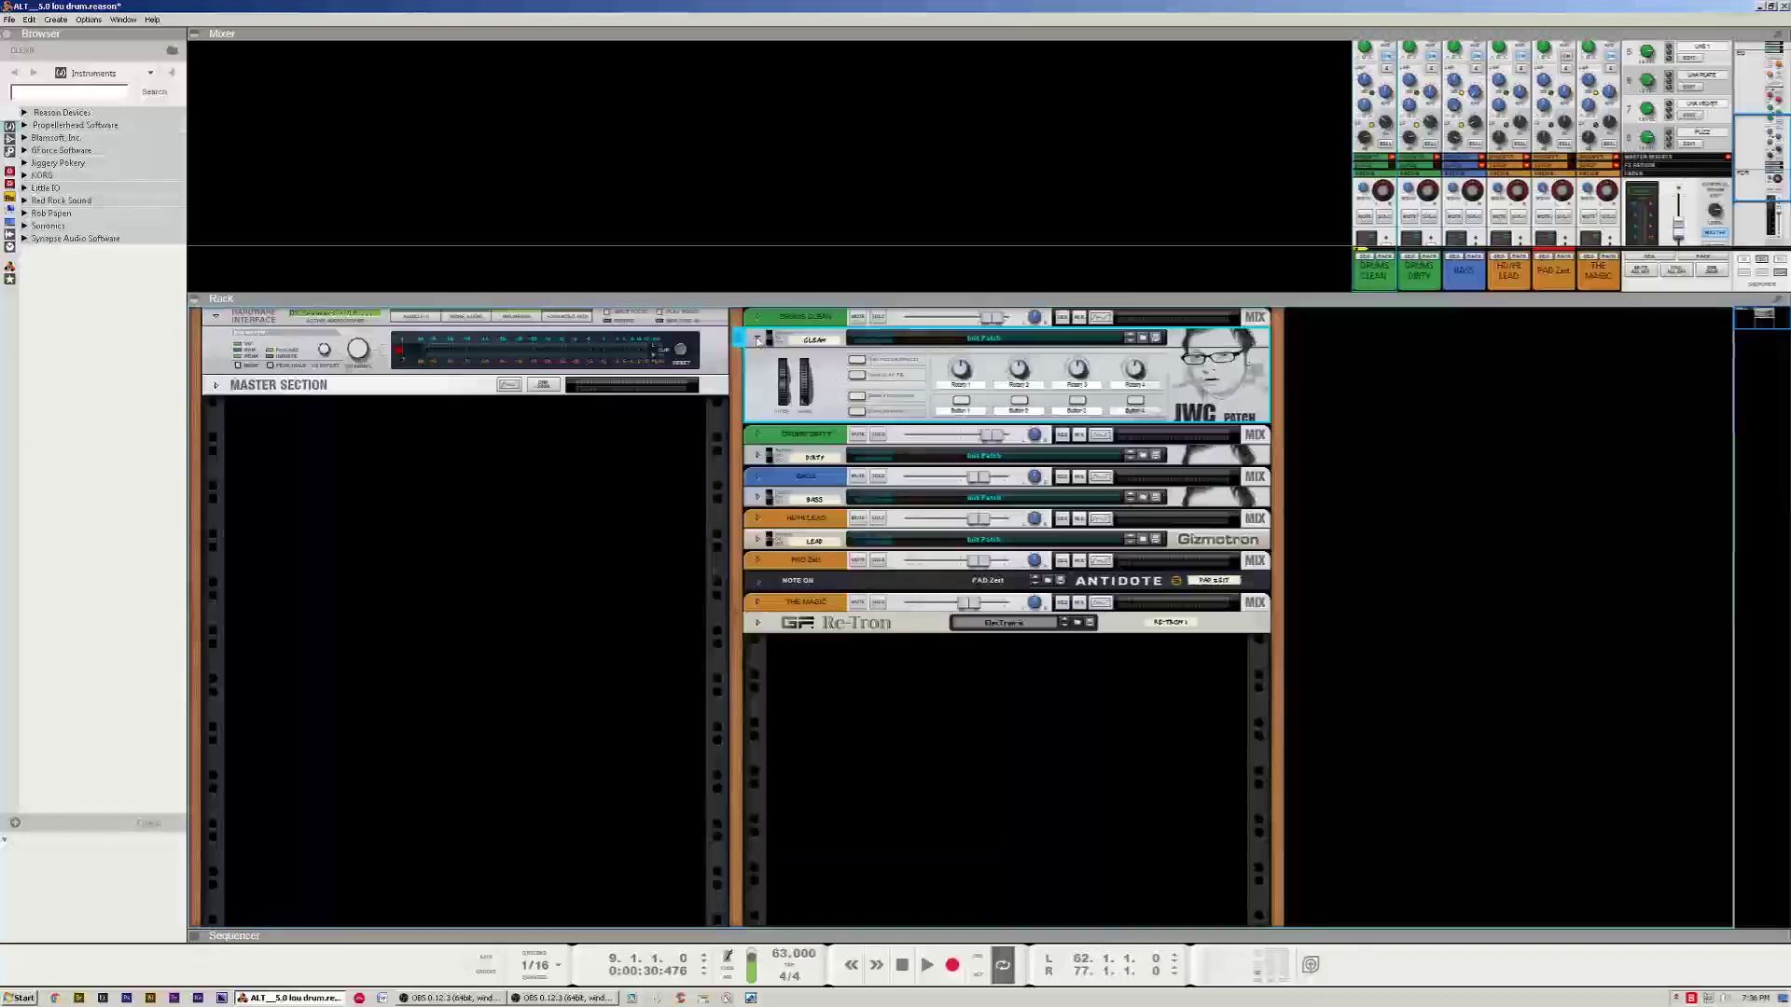
{"action": "left_click", "coordinate": [857, 411]}
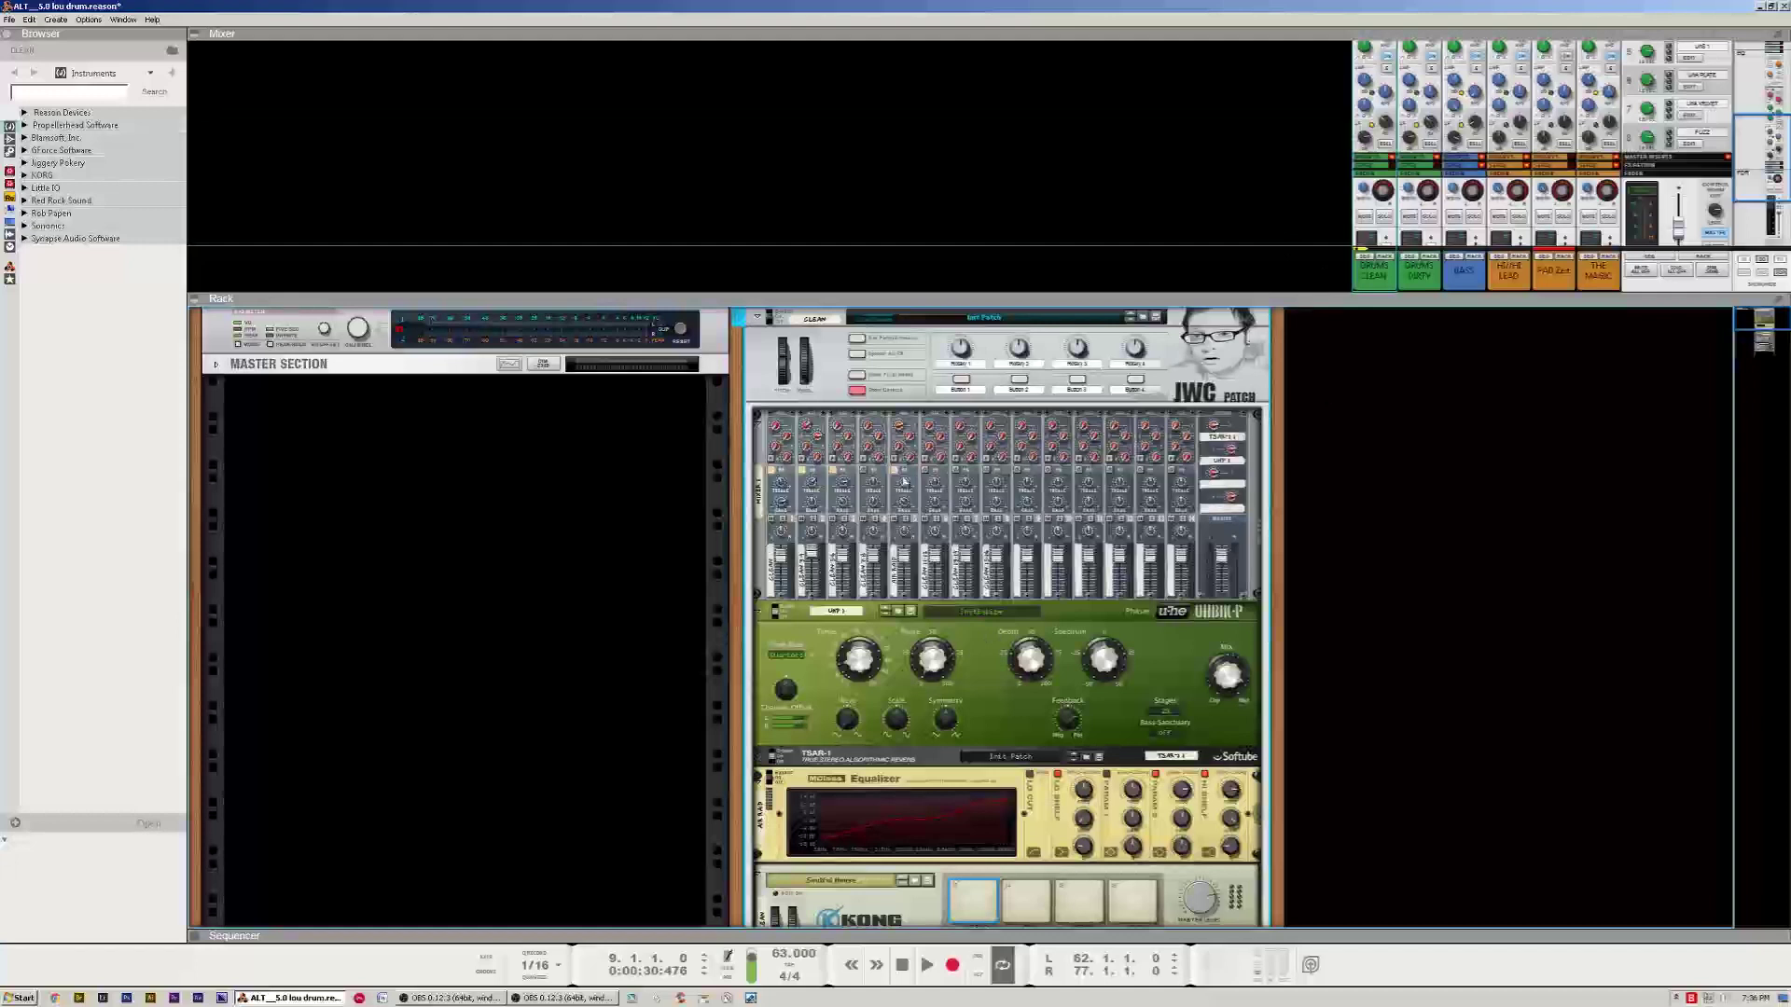
{"action": "left_click", "coordinate": [758, 320], "text": "alt"}
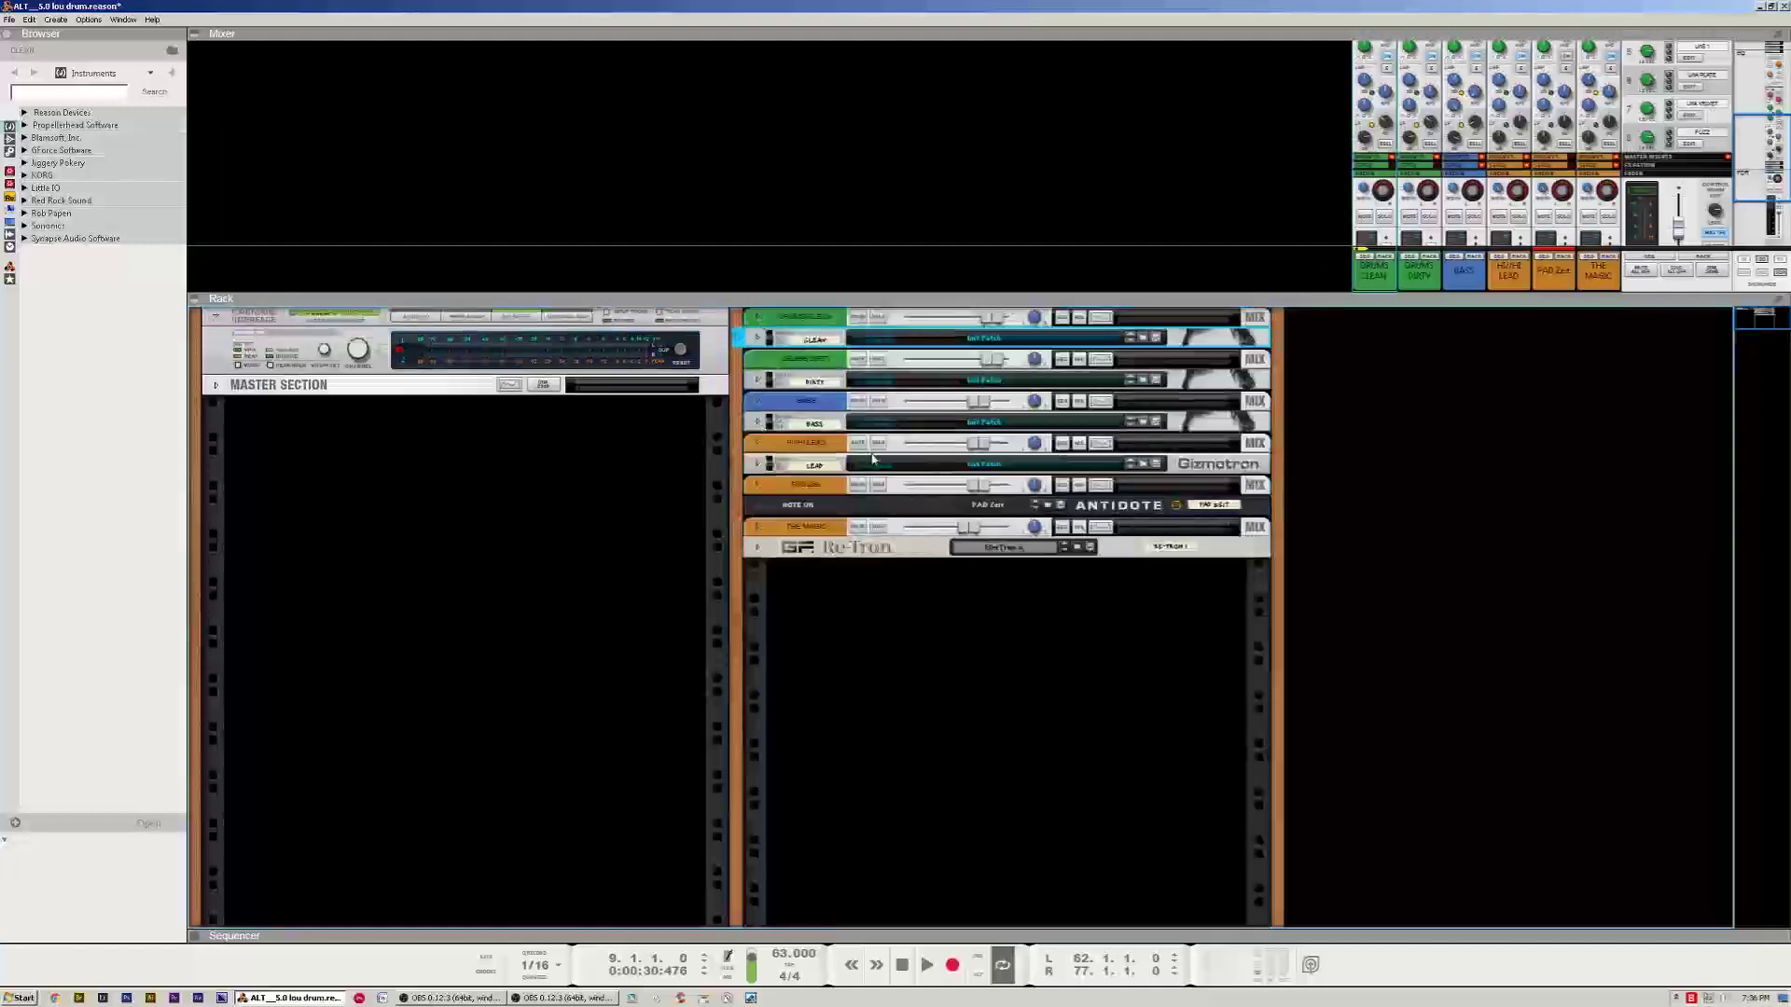
Unfold the DIRTY drums Combinator and inspect its effects, equalizer and Kong
{"action": "left_click", "coordinate": [759, 380], "text": "alt"}
{"action": "scroll", "coordinate": [1117, 507], "scroll_direction": "down", "scroll_amount": 4}
{"action": "scroll", "coordinate": [1117, 507], "scroll_direction": "down", "scroll_amount": 3}
{"action": "scroll", "coordinate": [1072, 699], "scroll_direction": "up", "scroll_amount": 3}
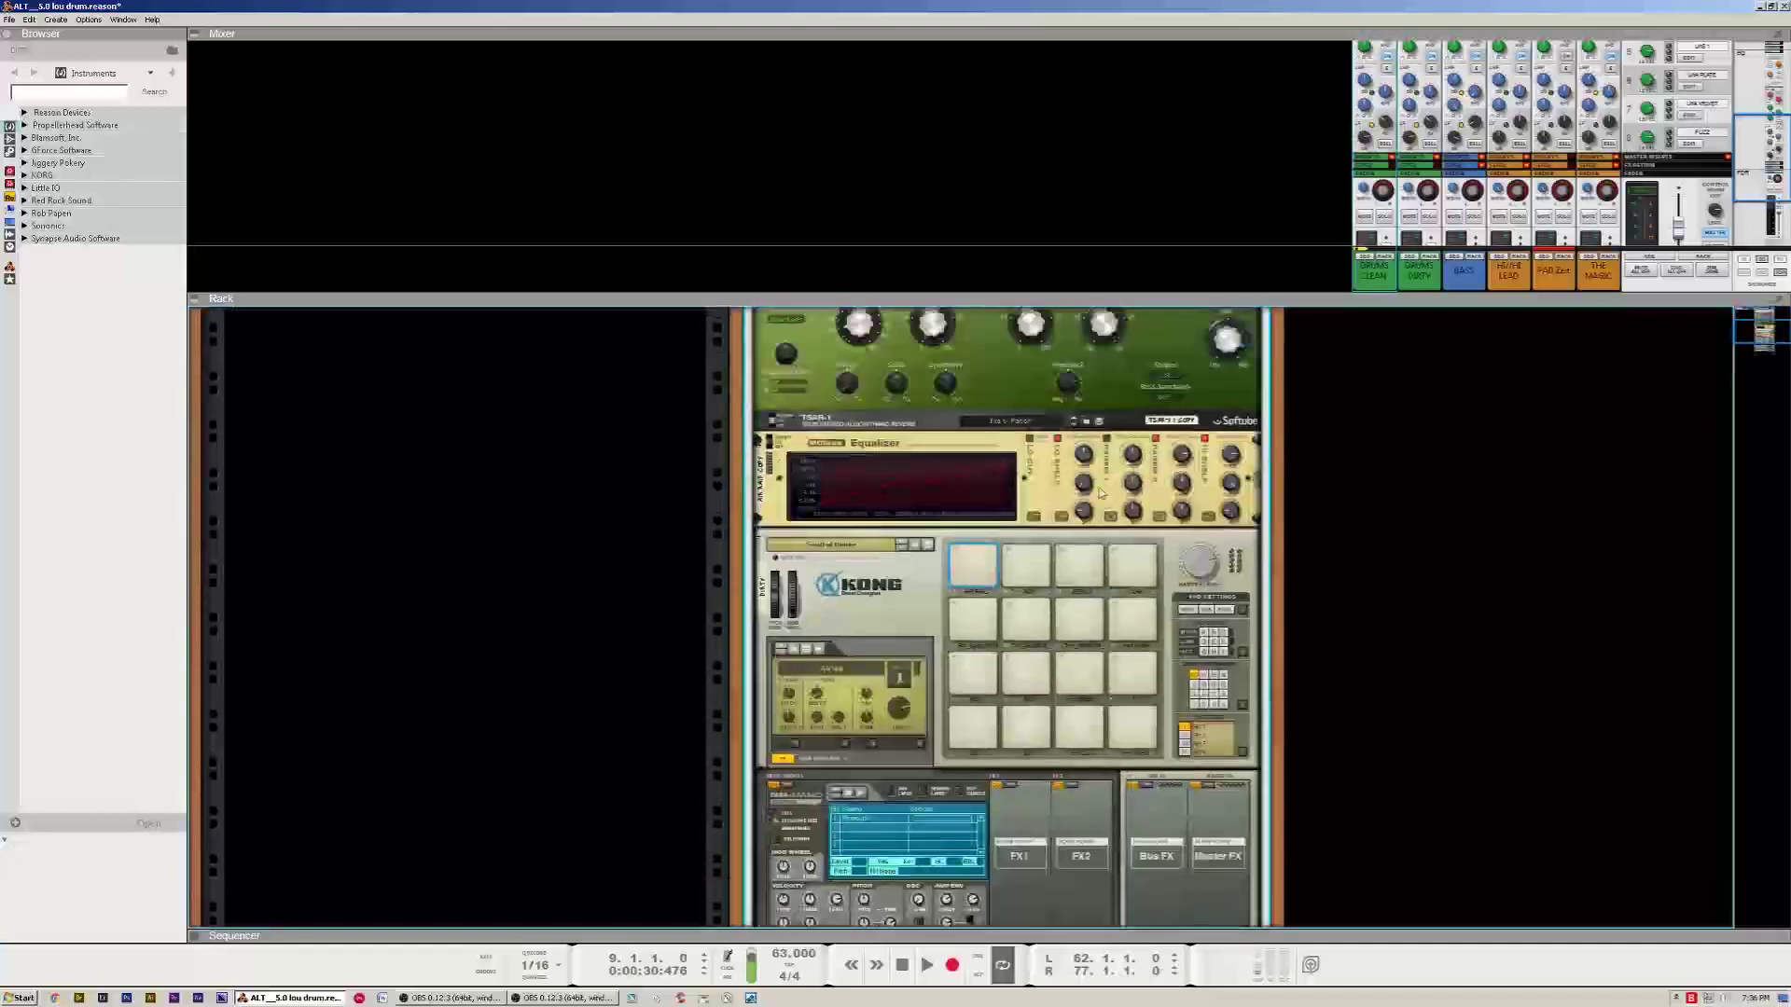
Show the sequencer full size and enlarge the track heights to view the clips
{"action": "left_click", "coordinate": [1035, 924]}
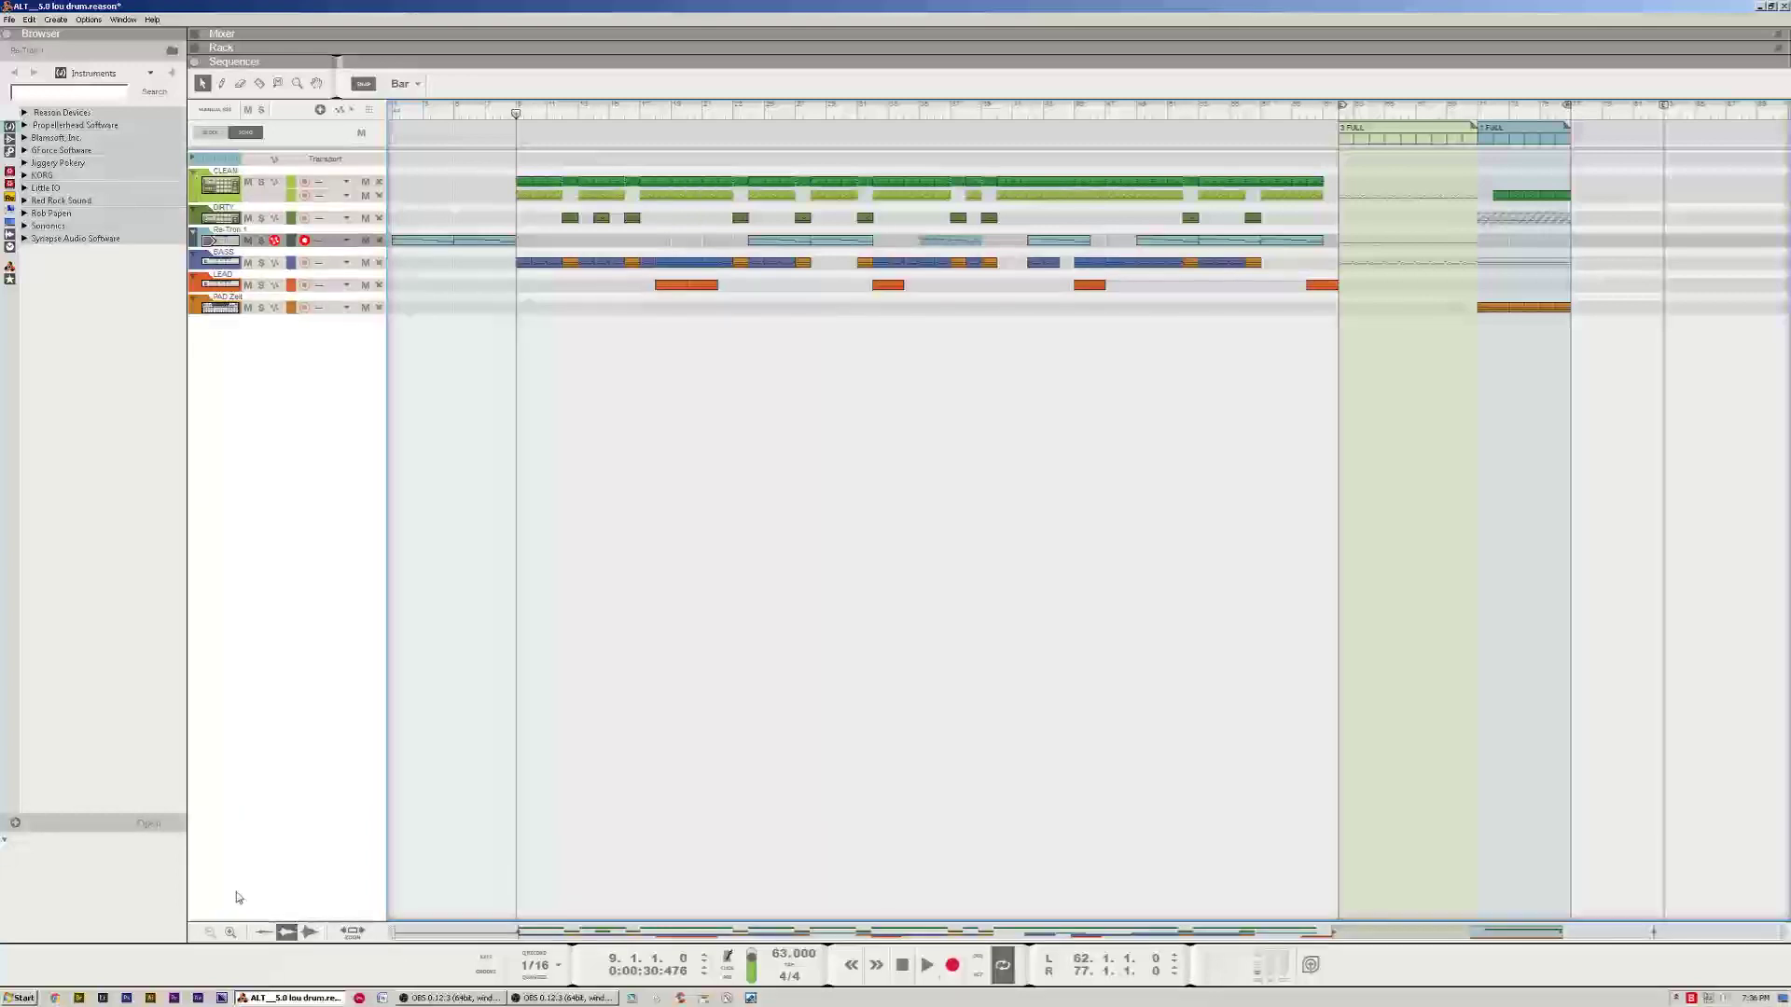
{"action": "left_click", "coordinate": [230, 933]}
{"action": "left_click", "coordinate": [230, 933]}
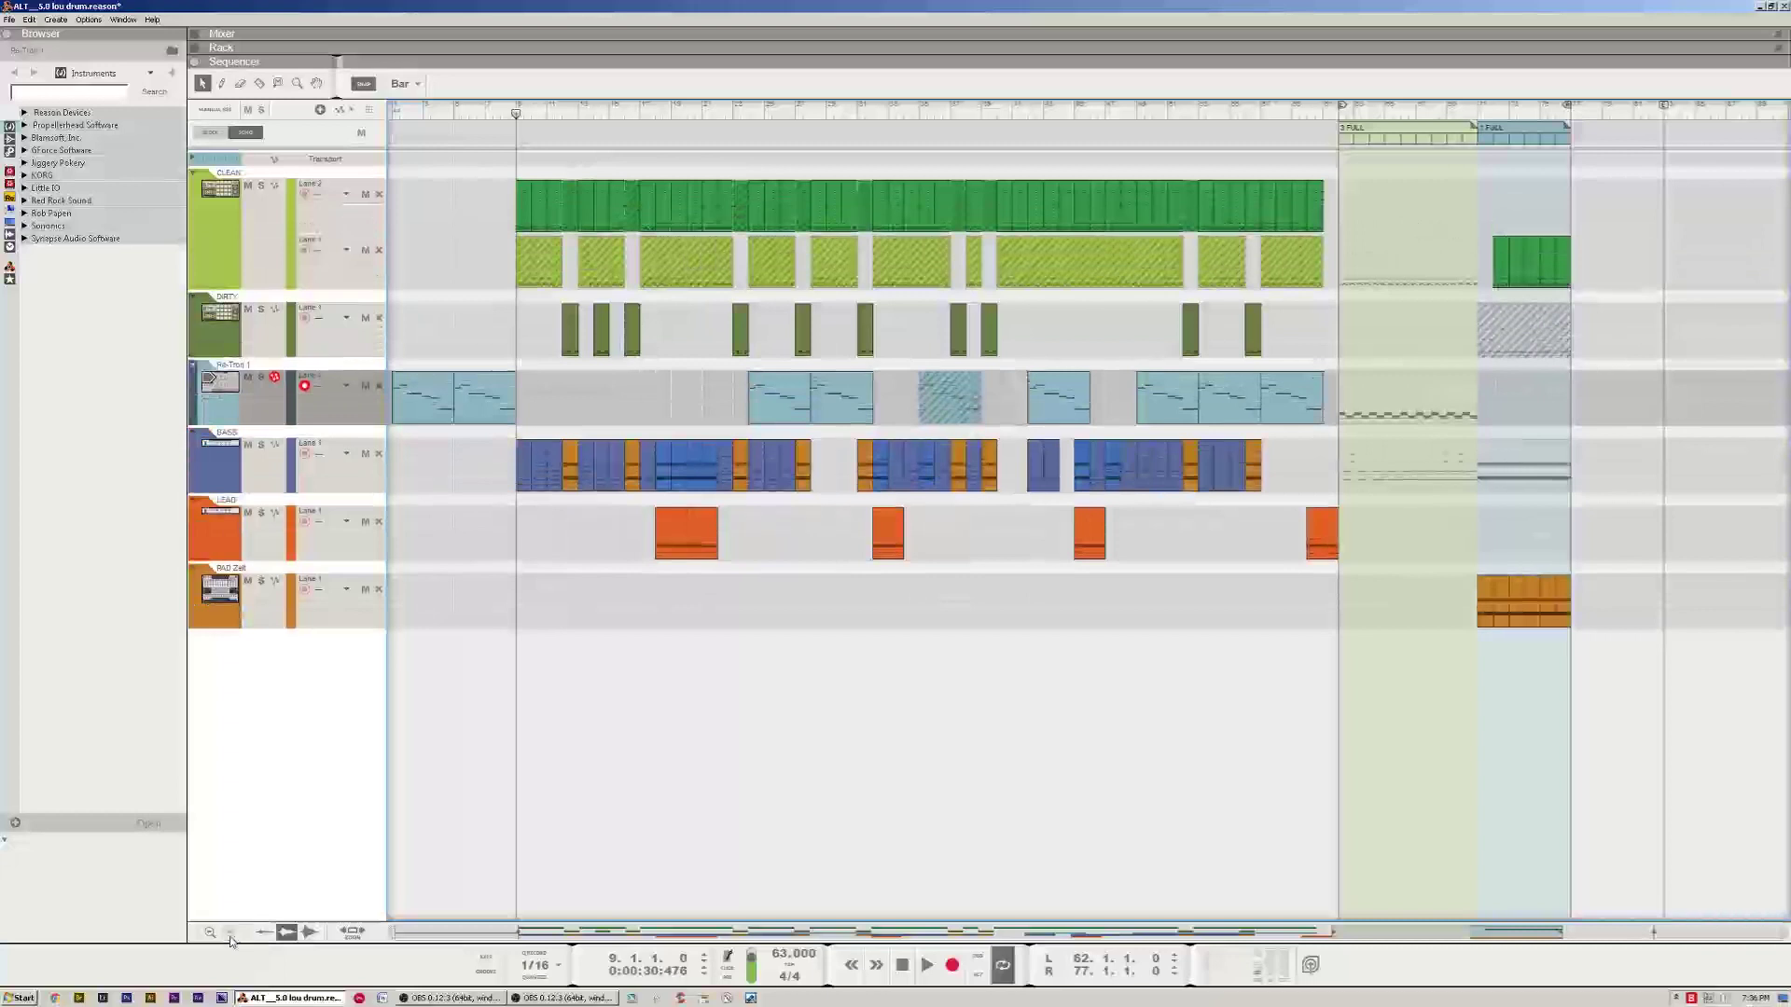
{"action": "left_click", "coordinate": [230, 936]}
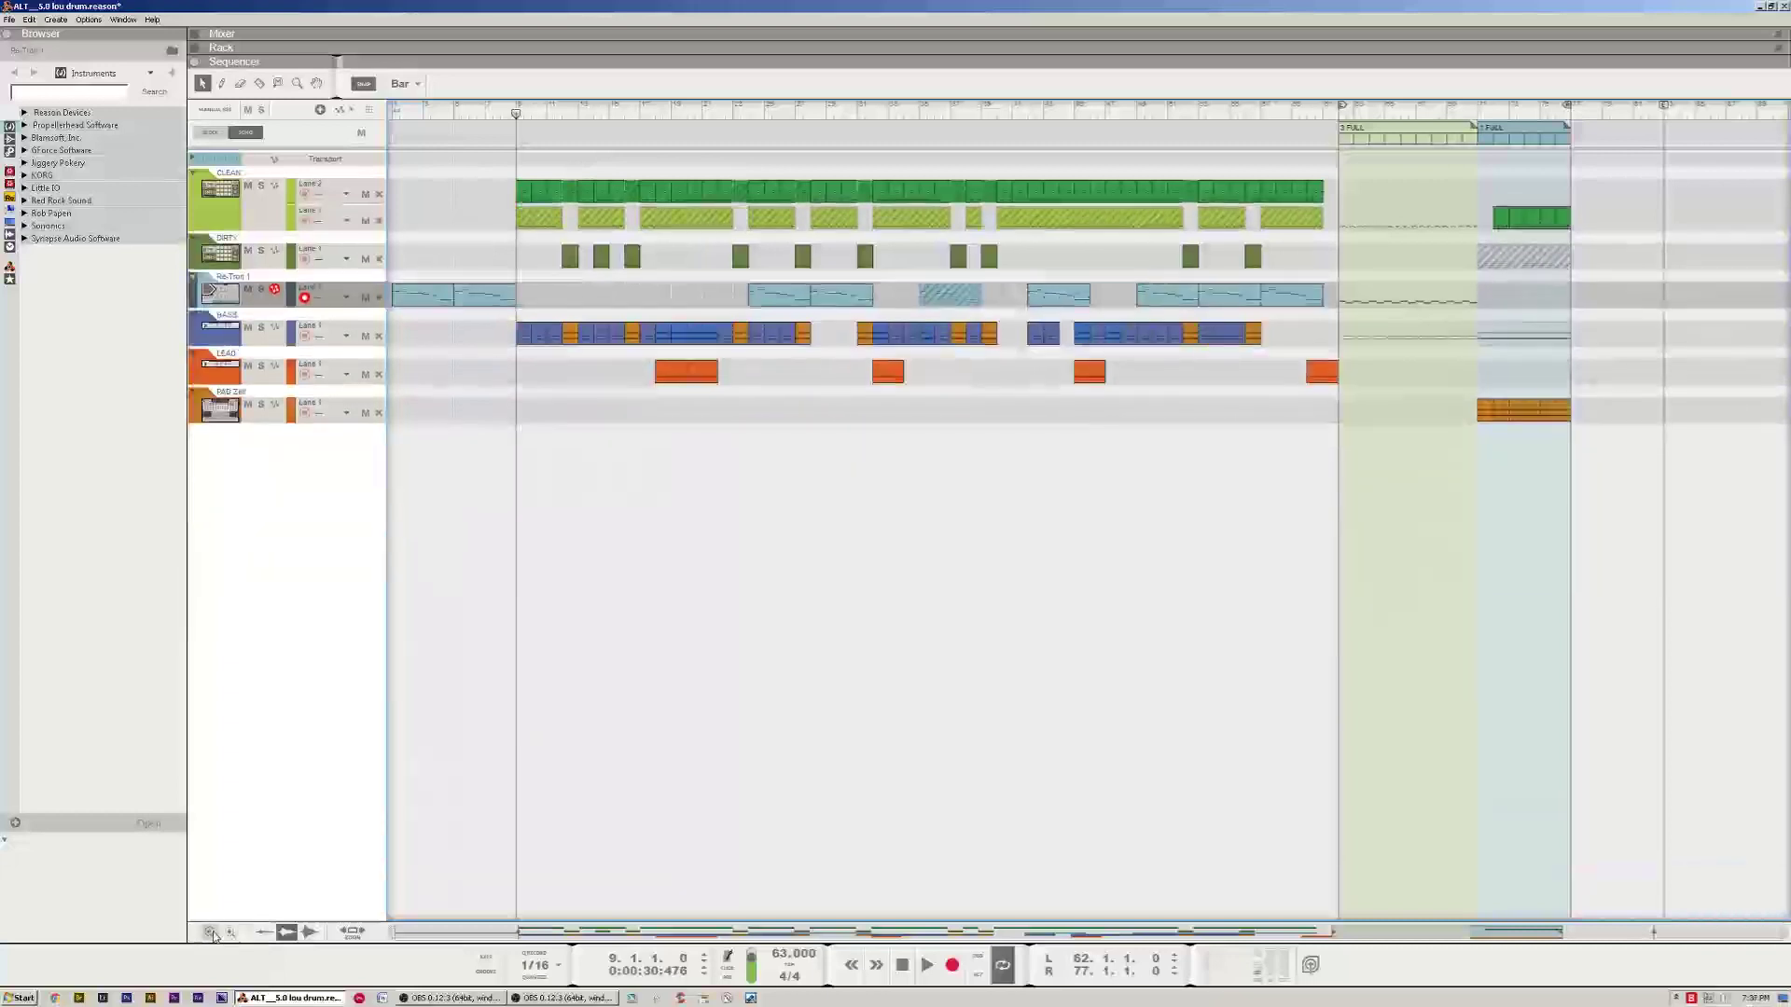
{"action": "left_click", "coordinate": [230, 933]}
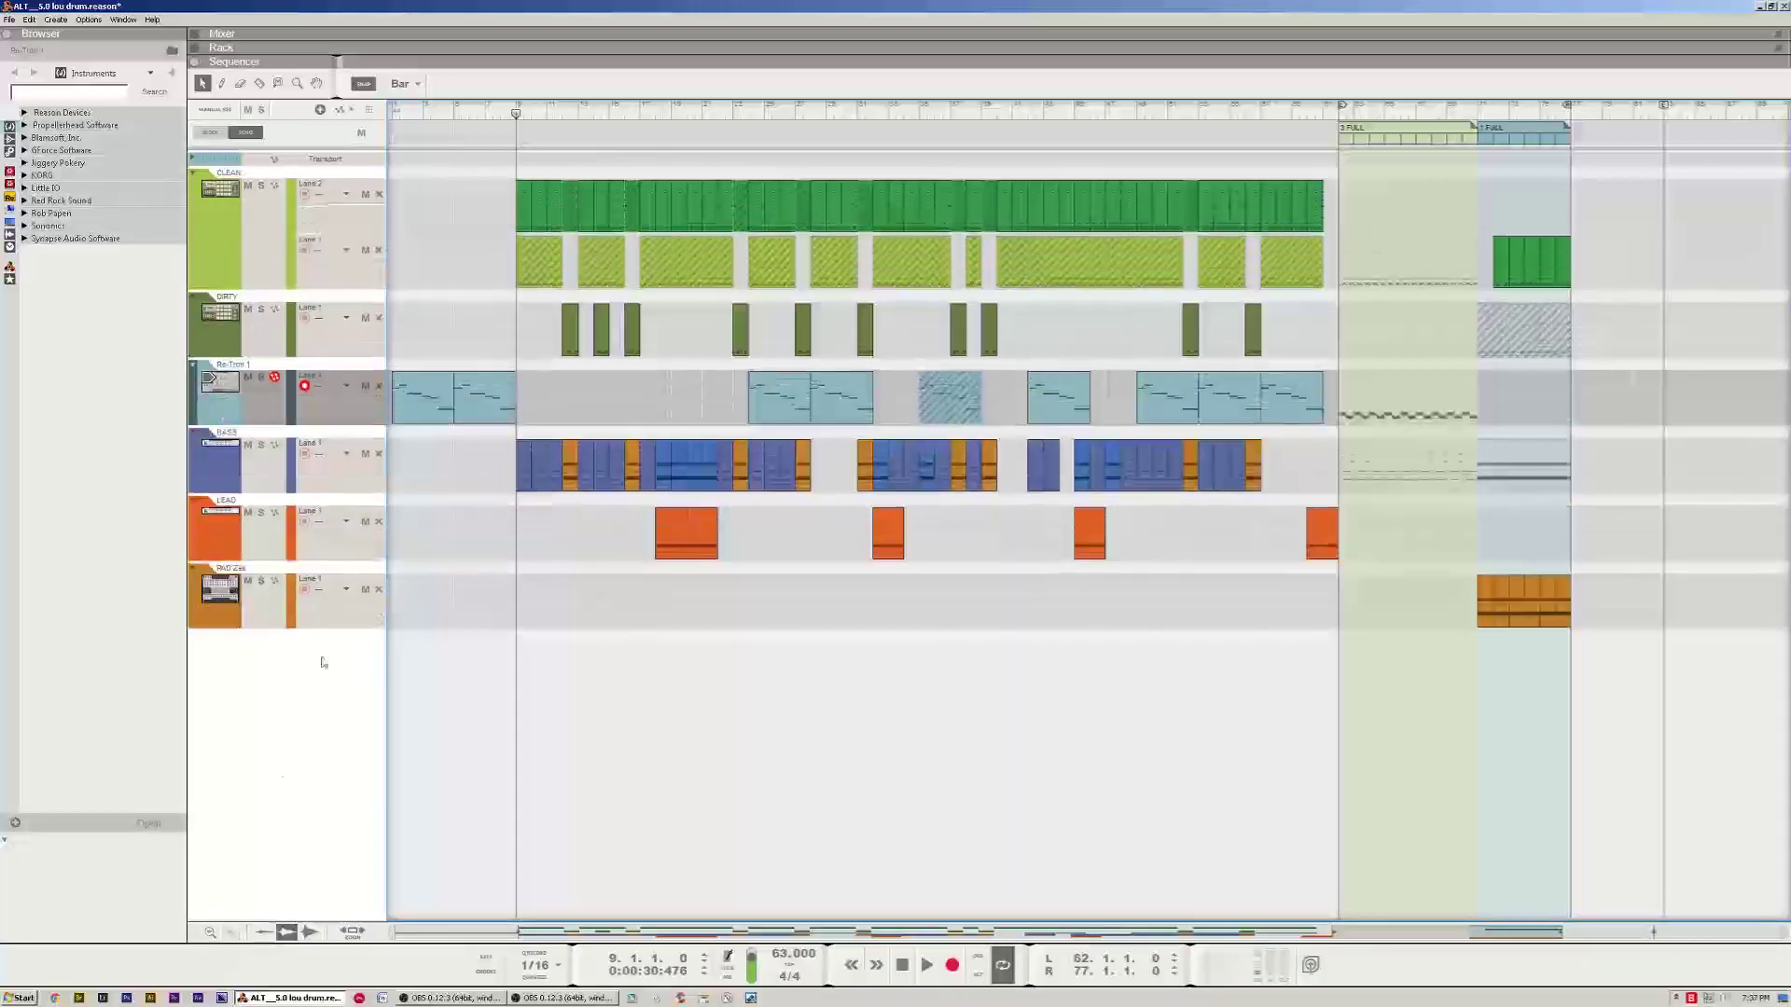
Open the first Re-Tron clip for note editing and demonstrate smaller and larger track heights
{"action": "double_click", "coordinate": [420, 411]}
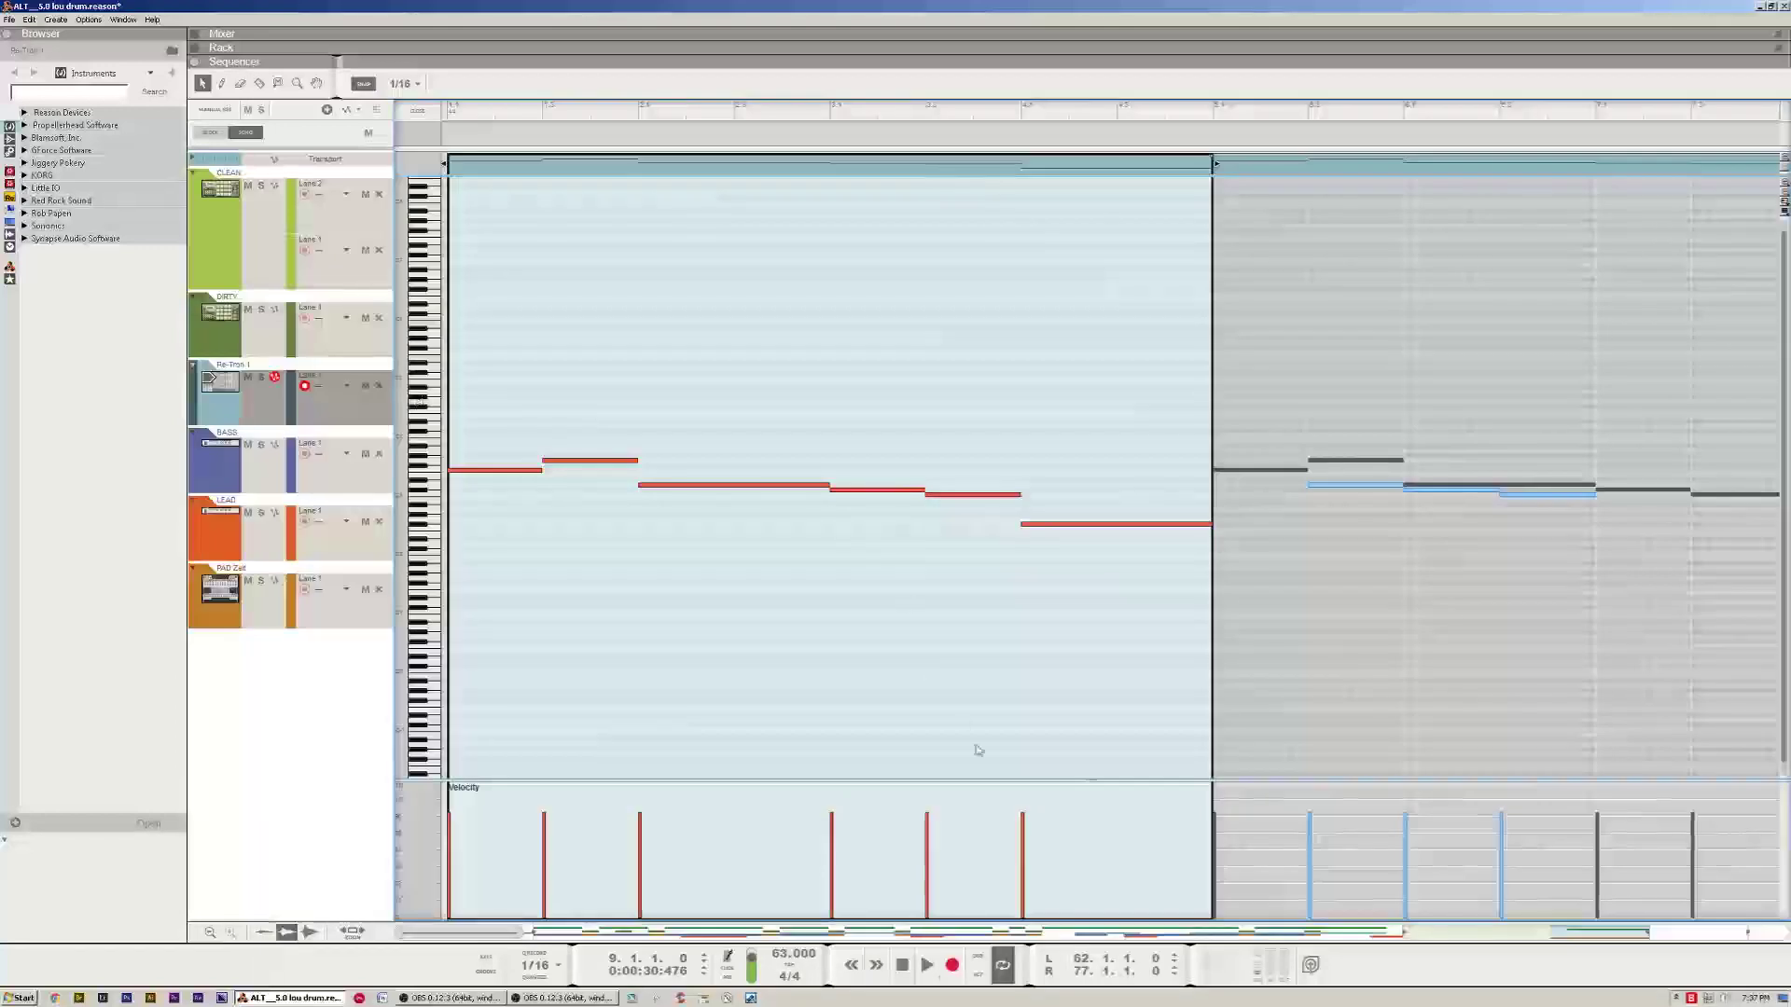
{"action": "left_click", "coordinate": [211, 932]}
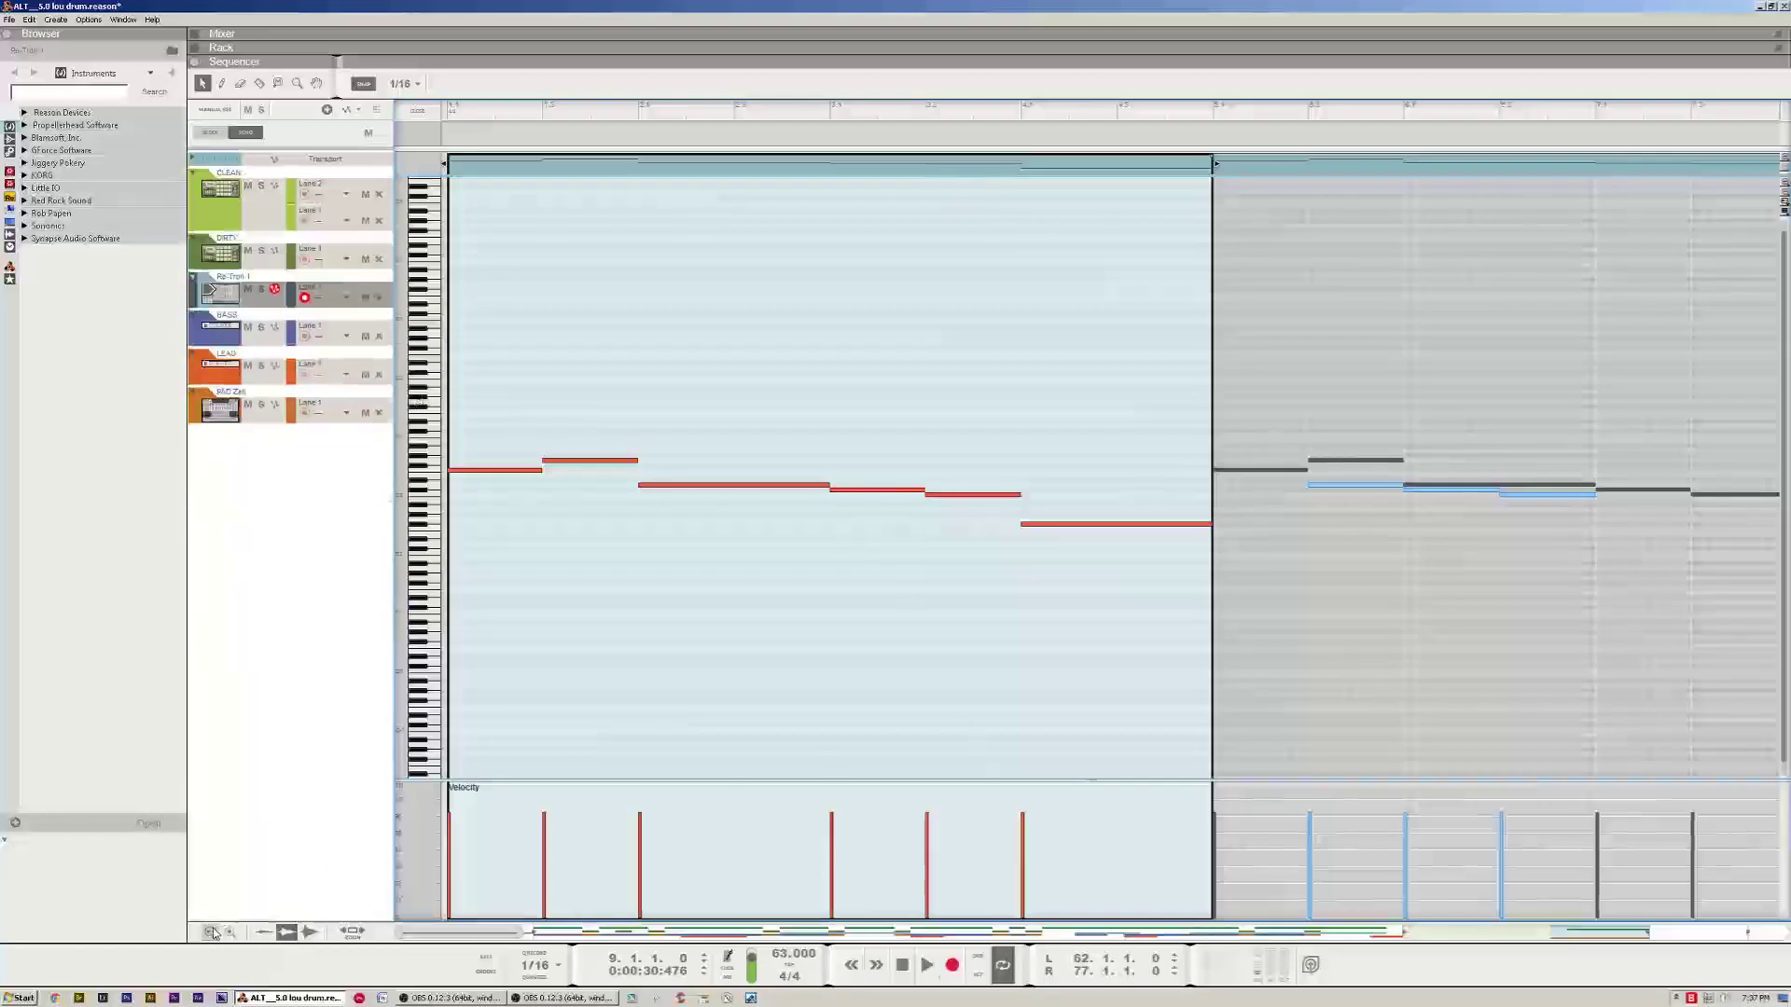
{"action": "left_click", "coordinate": [230, 933]}
{"action": "left_click", "coordinate": [211, 933]}
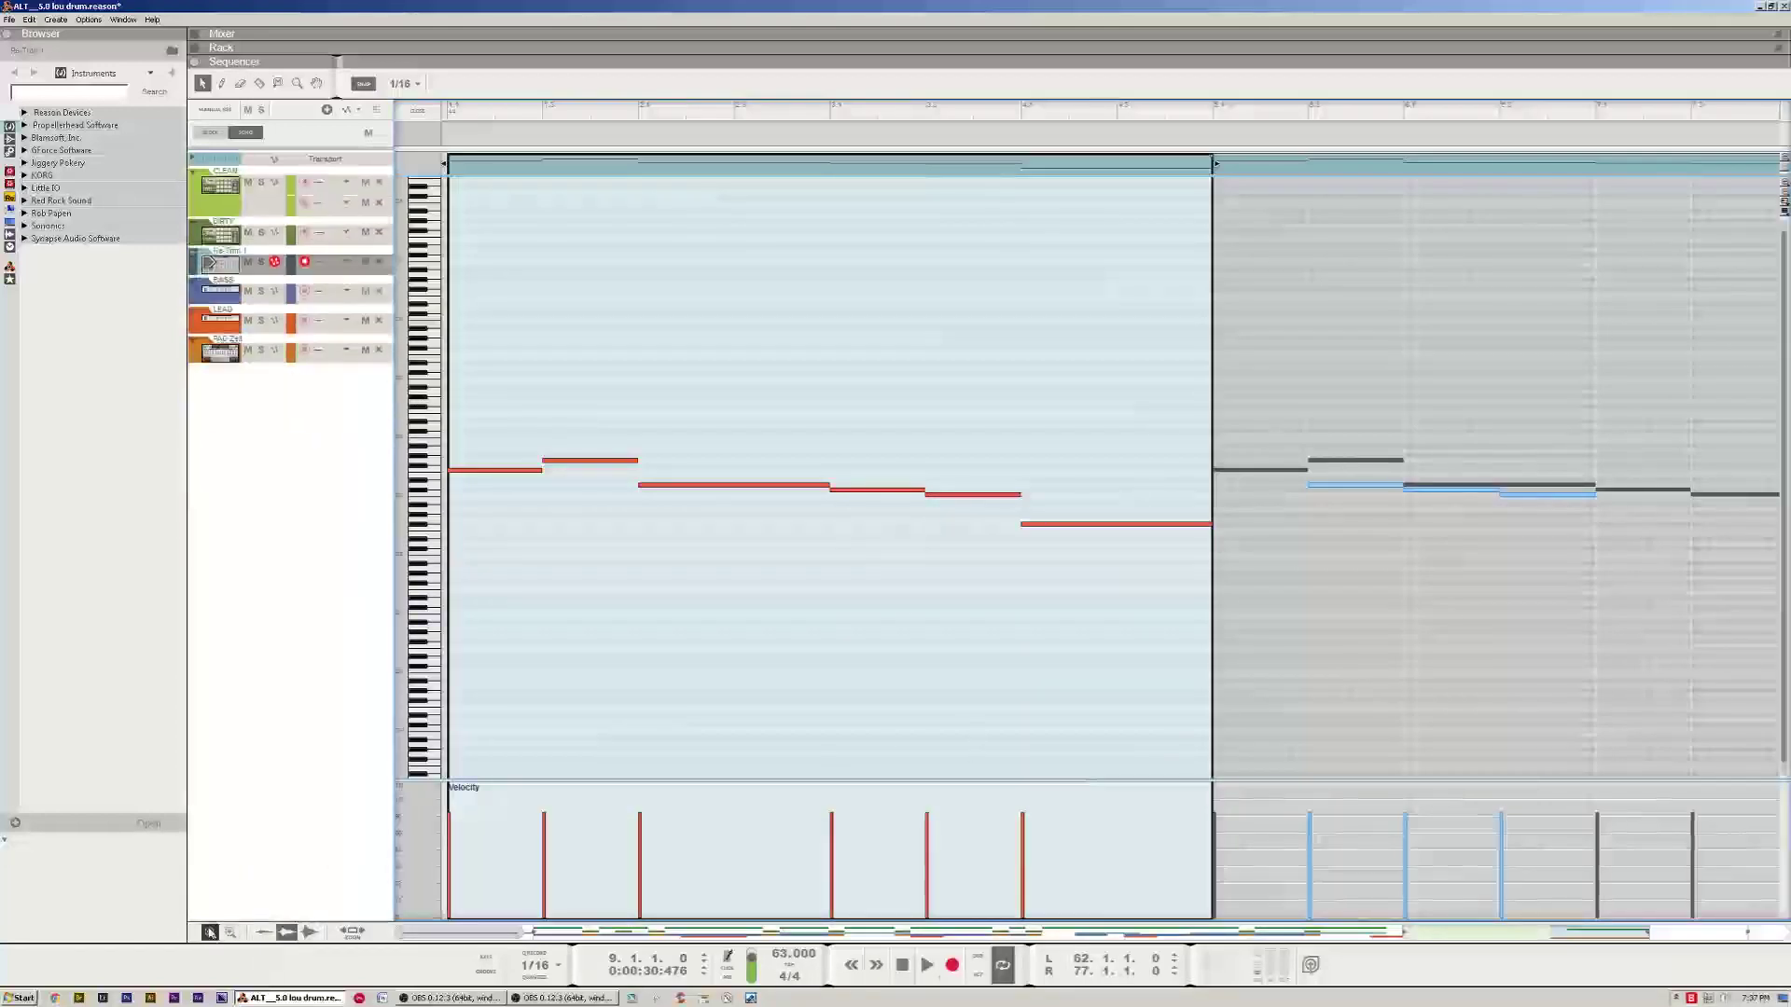
{"action": "left_click", "coordinate": [231, 933]}
{"action": "left_click", "coordinate": [211, 933]}
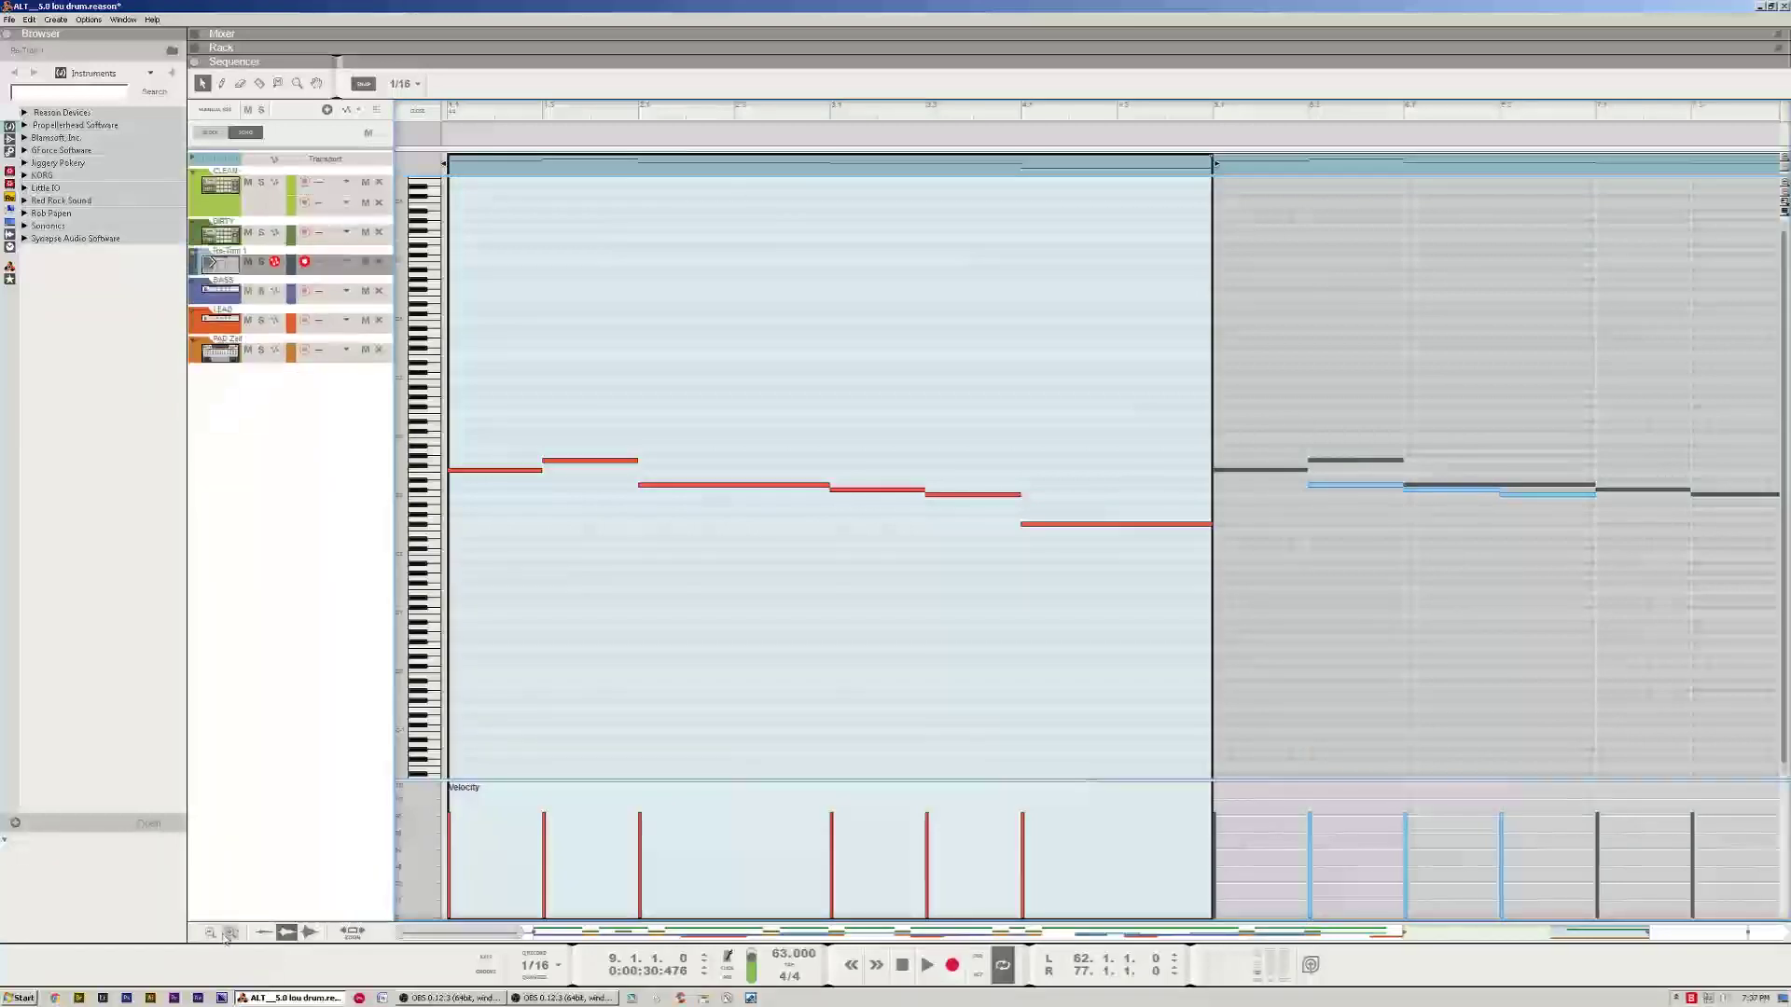
{"action": "left_click", "coordinate": [231, 933]}
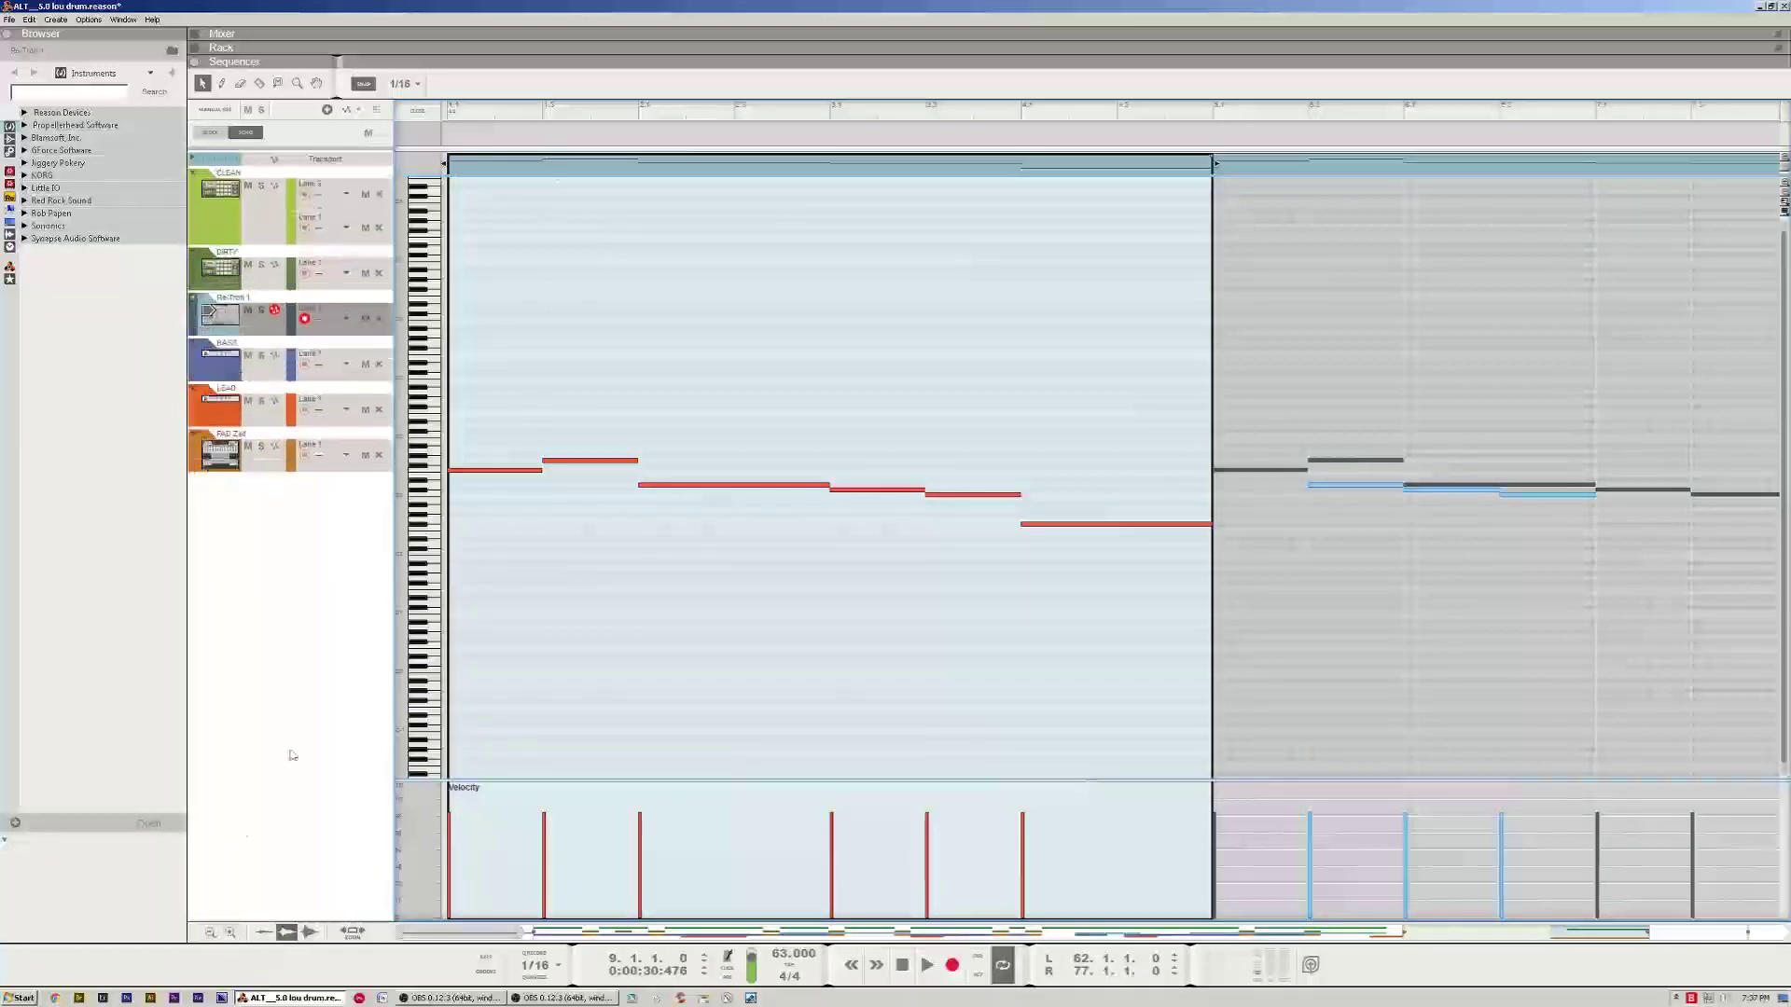
{"action": "left_click", "coordinate": [231, 932]}
{"action": "left_click", "coordinate": [231, 933]}
{"action": "left_click", "coordinate": [210, 933]}
{"action": "left_click", "coordinate": [211, 933]}
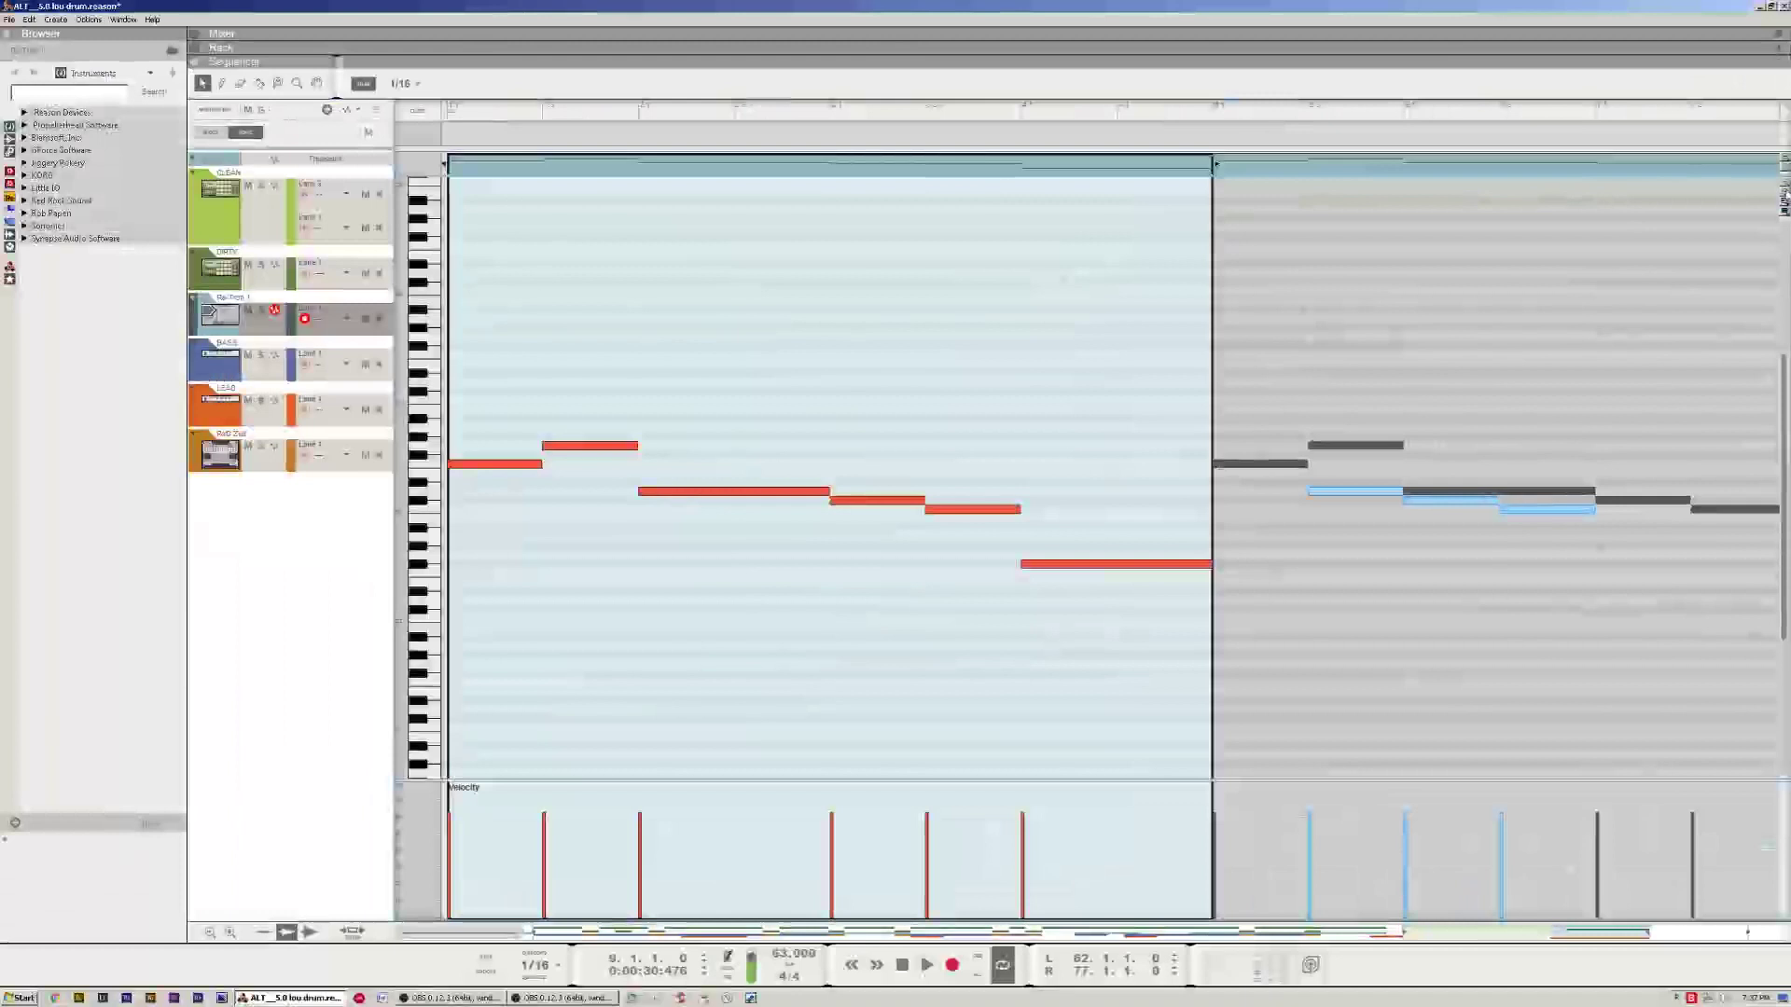
Zoom the note display out vertically and cycle the track heights between their smaller and larger sizes
{"action": "left_click", "coordinate": [1783, 198]}
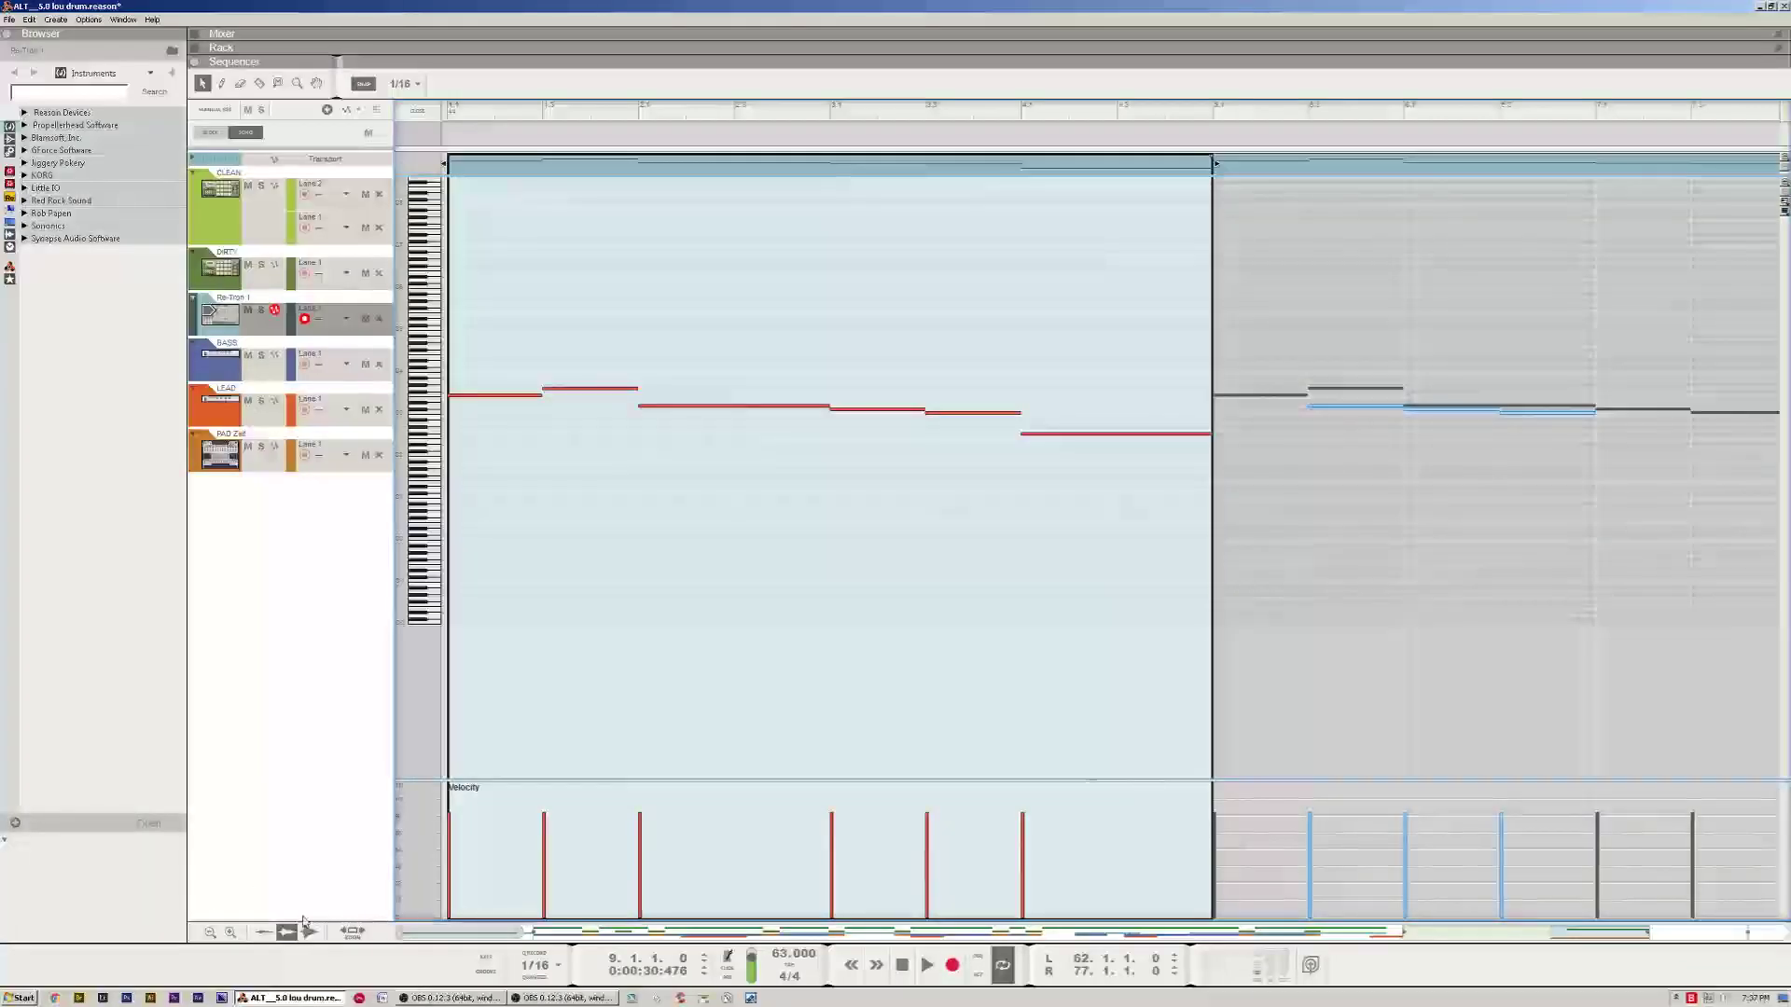
{"action": "left_click", "coordinate": [229, 932]}
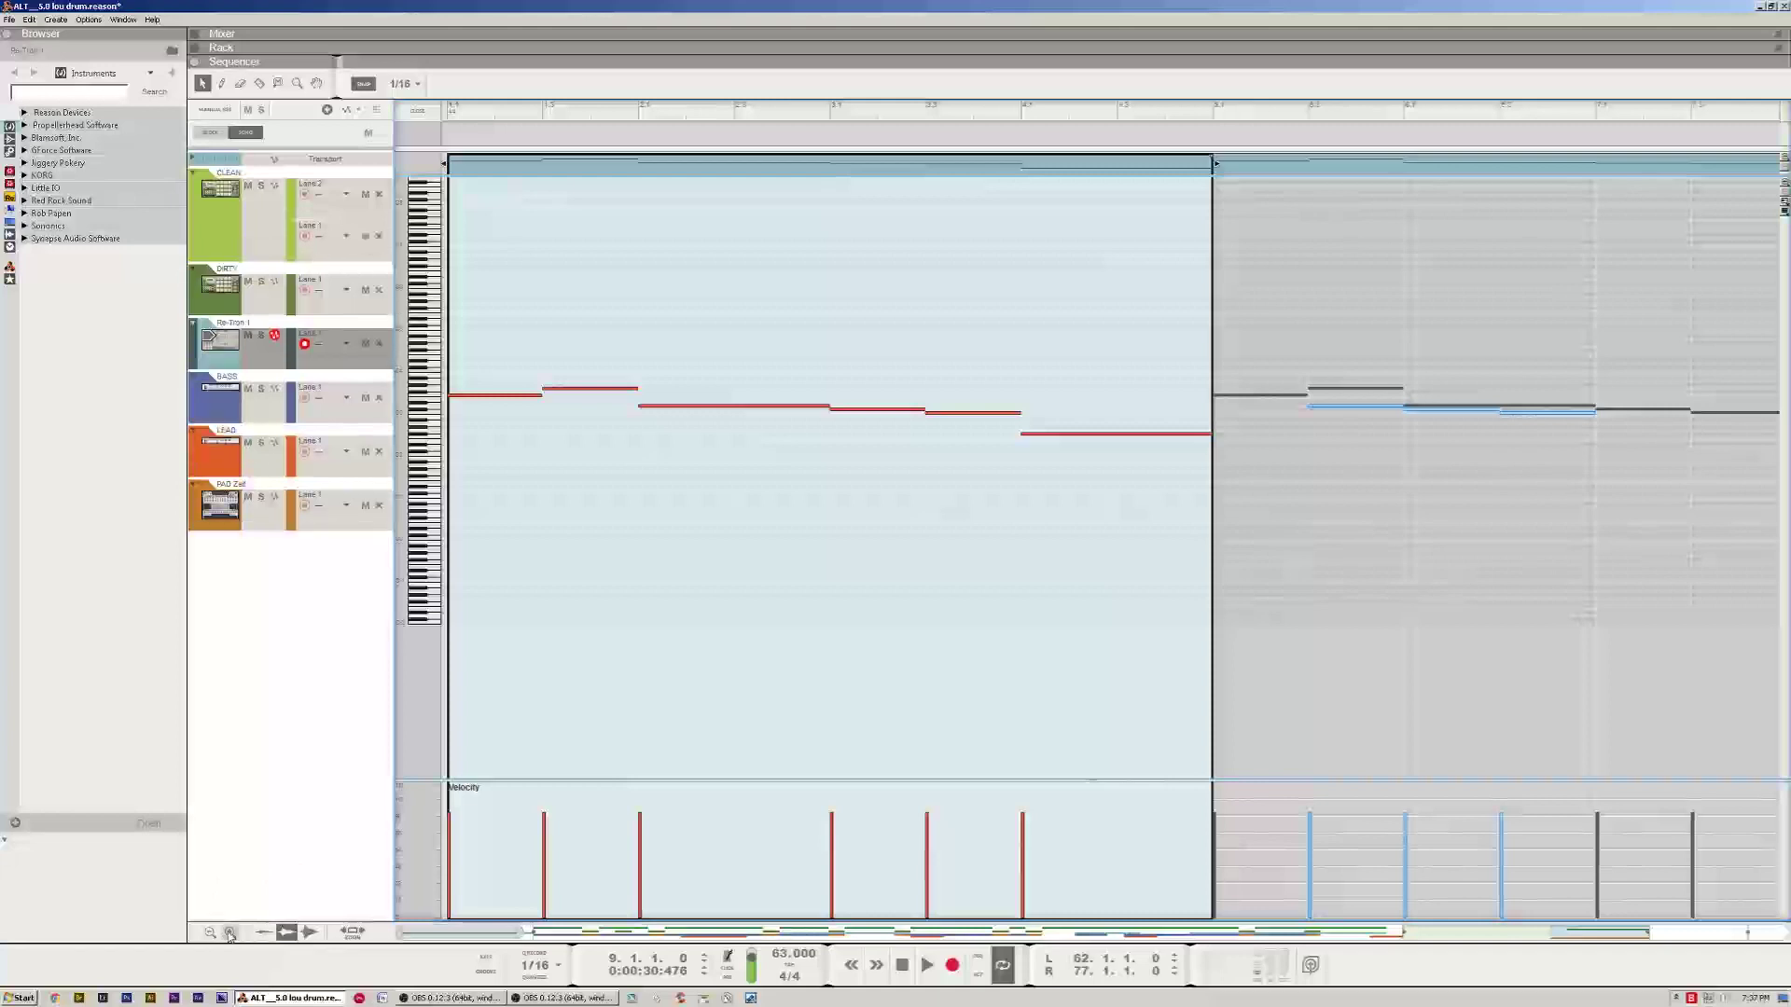
{"action": "left_click", "coordinate": [210, 932]}
{"action": "left_click", "coordinate": [210, 933]}
{"action": "left_click", "coordinate": [230, 933]}
{"action": "left_click", "coordinate": [209, 933]}
{"action": "left_click", "coordinate": [210, 933]}
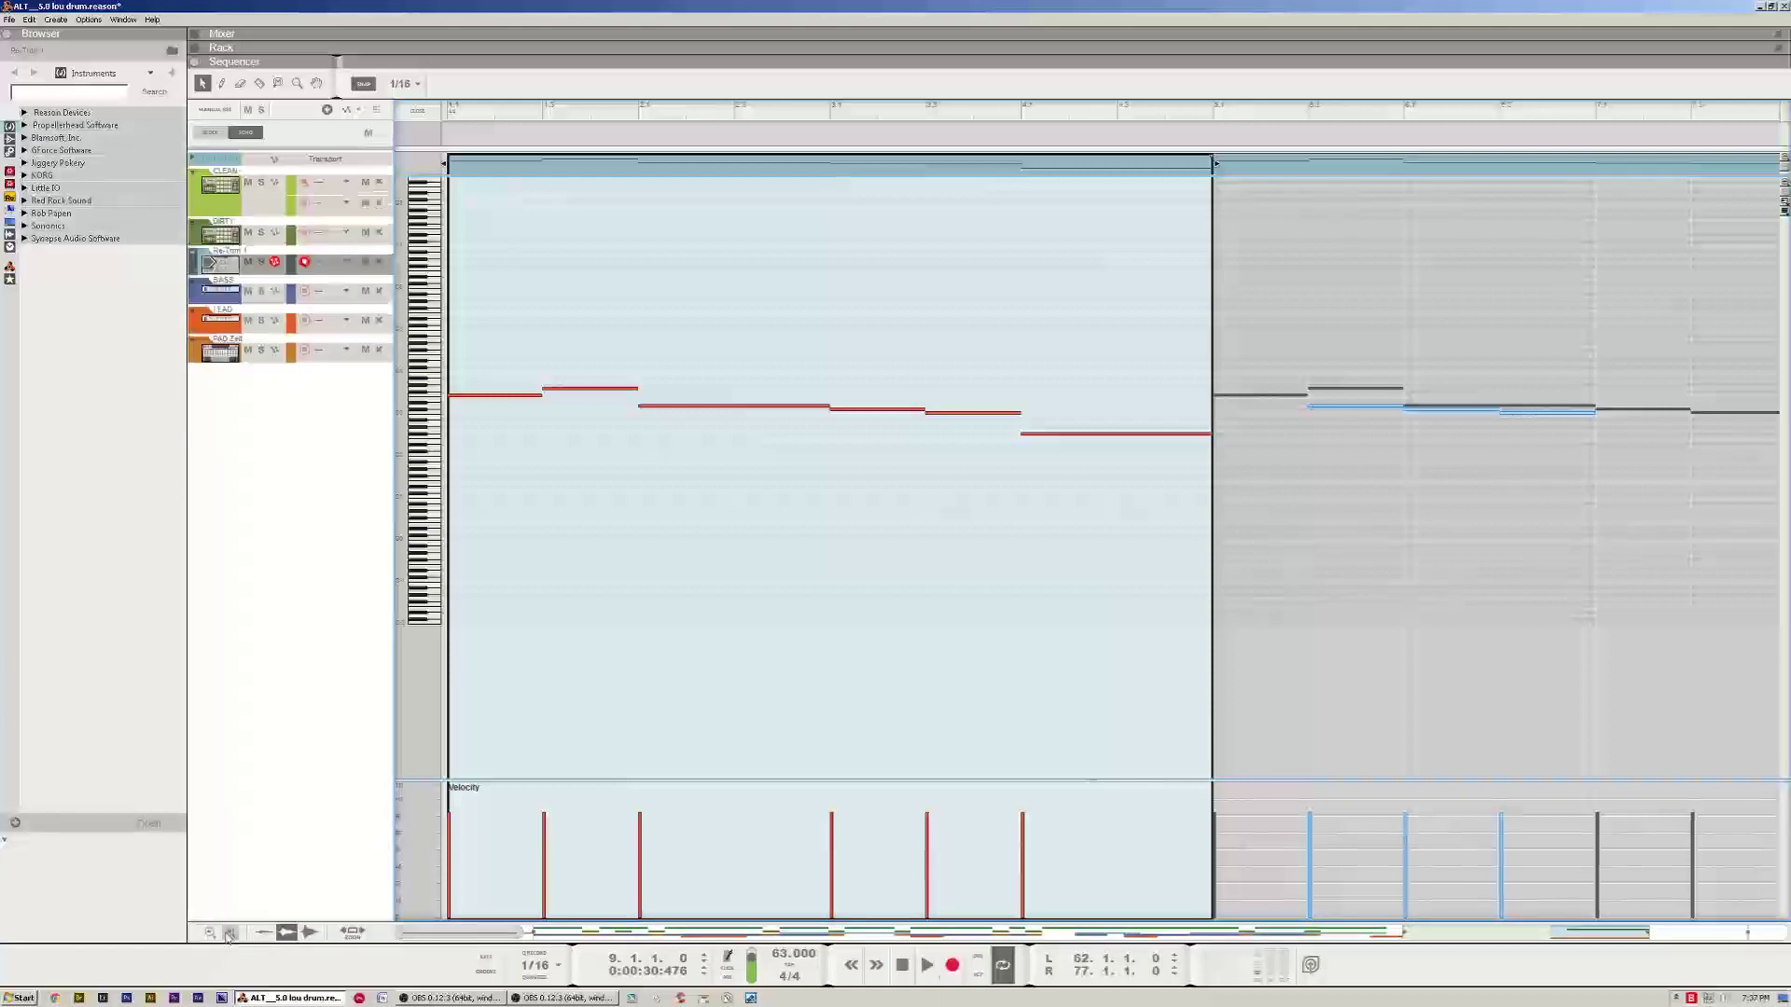
{"action": "left_click", "coordinate": [229, 933]}
{"action": "left_click", "coordinate": [229, 932]}
{"action": "left_click", "coordinate": [210, 932]}
{"action": "left_click", "coordinate": [210, 933]}
{"action": "left_click", "coordinate": [210, 933]}
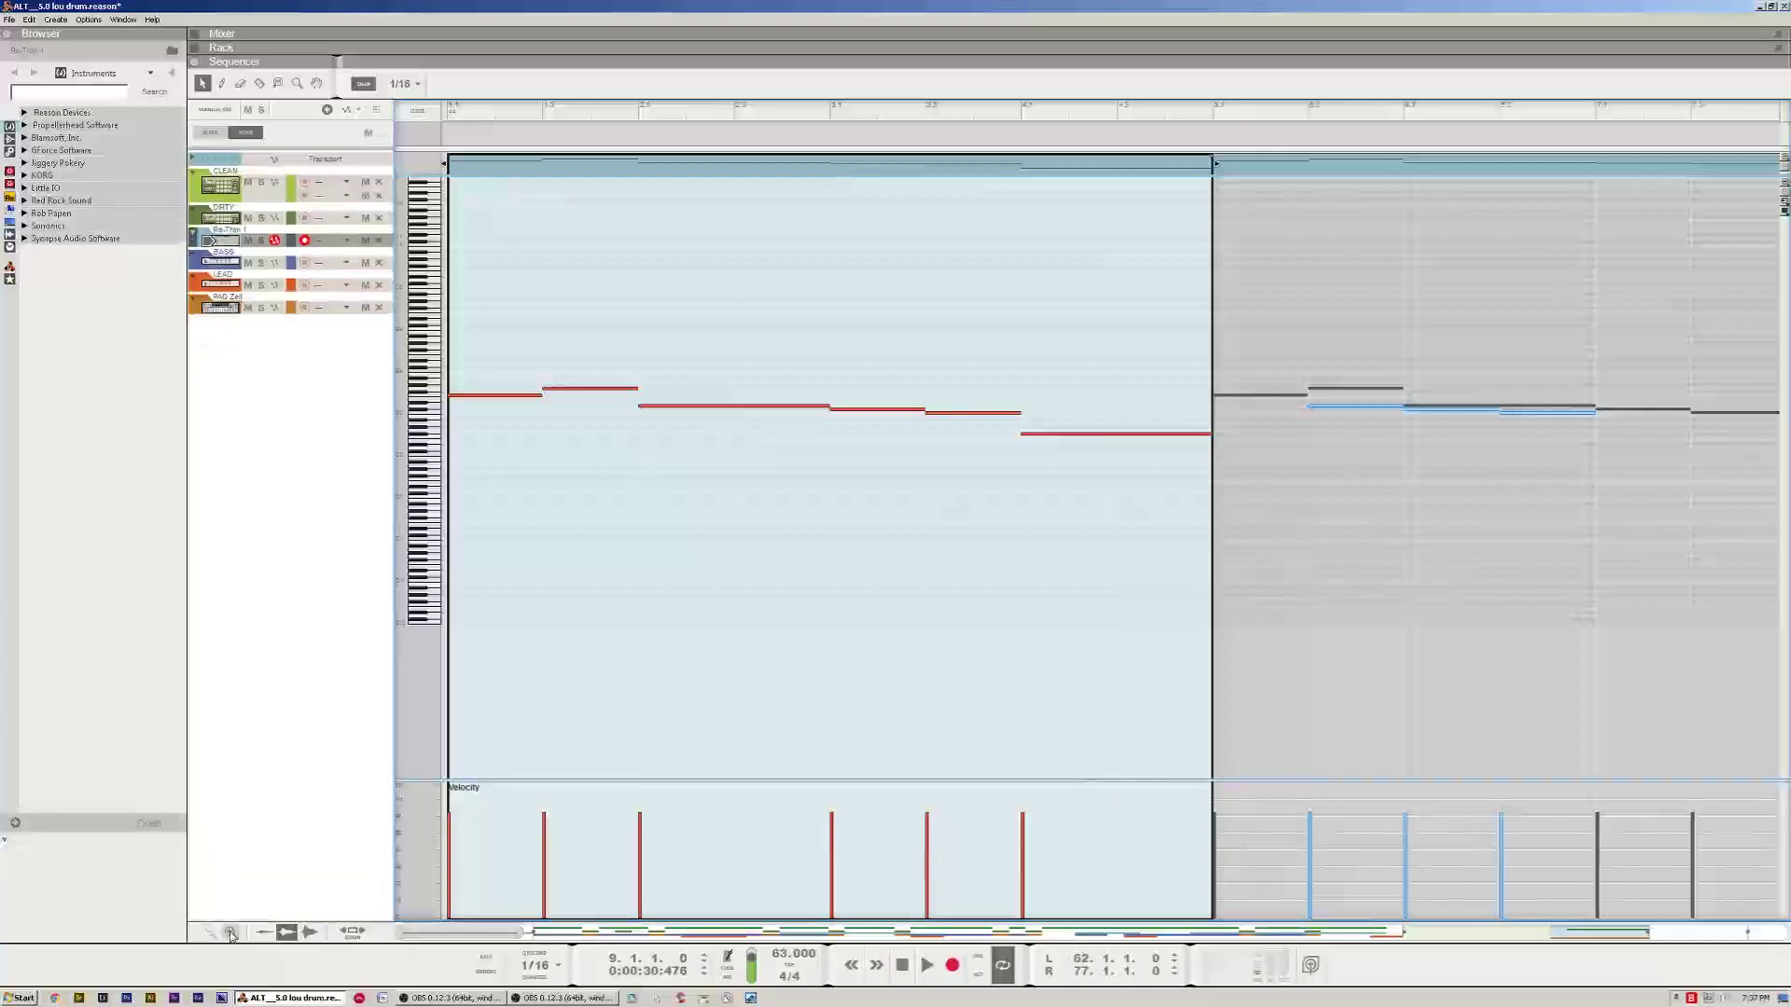
{"action": "left_click", "coordinate": [229, 933]}
{"action": "left_click", "coordinate": [229, 933]}
{"action": "left_click", "coordinate": [230, 932]}
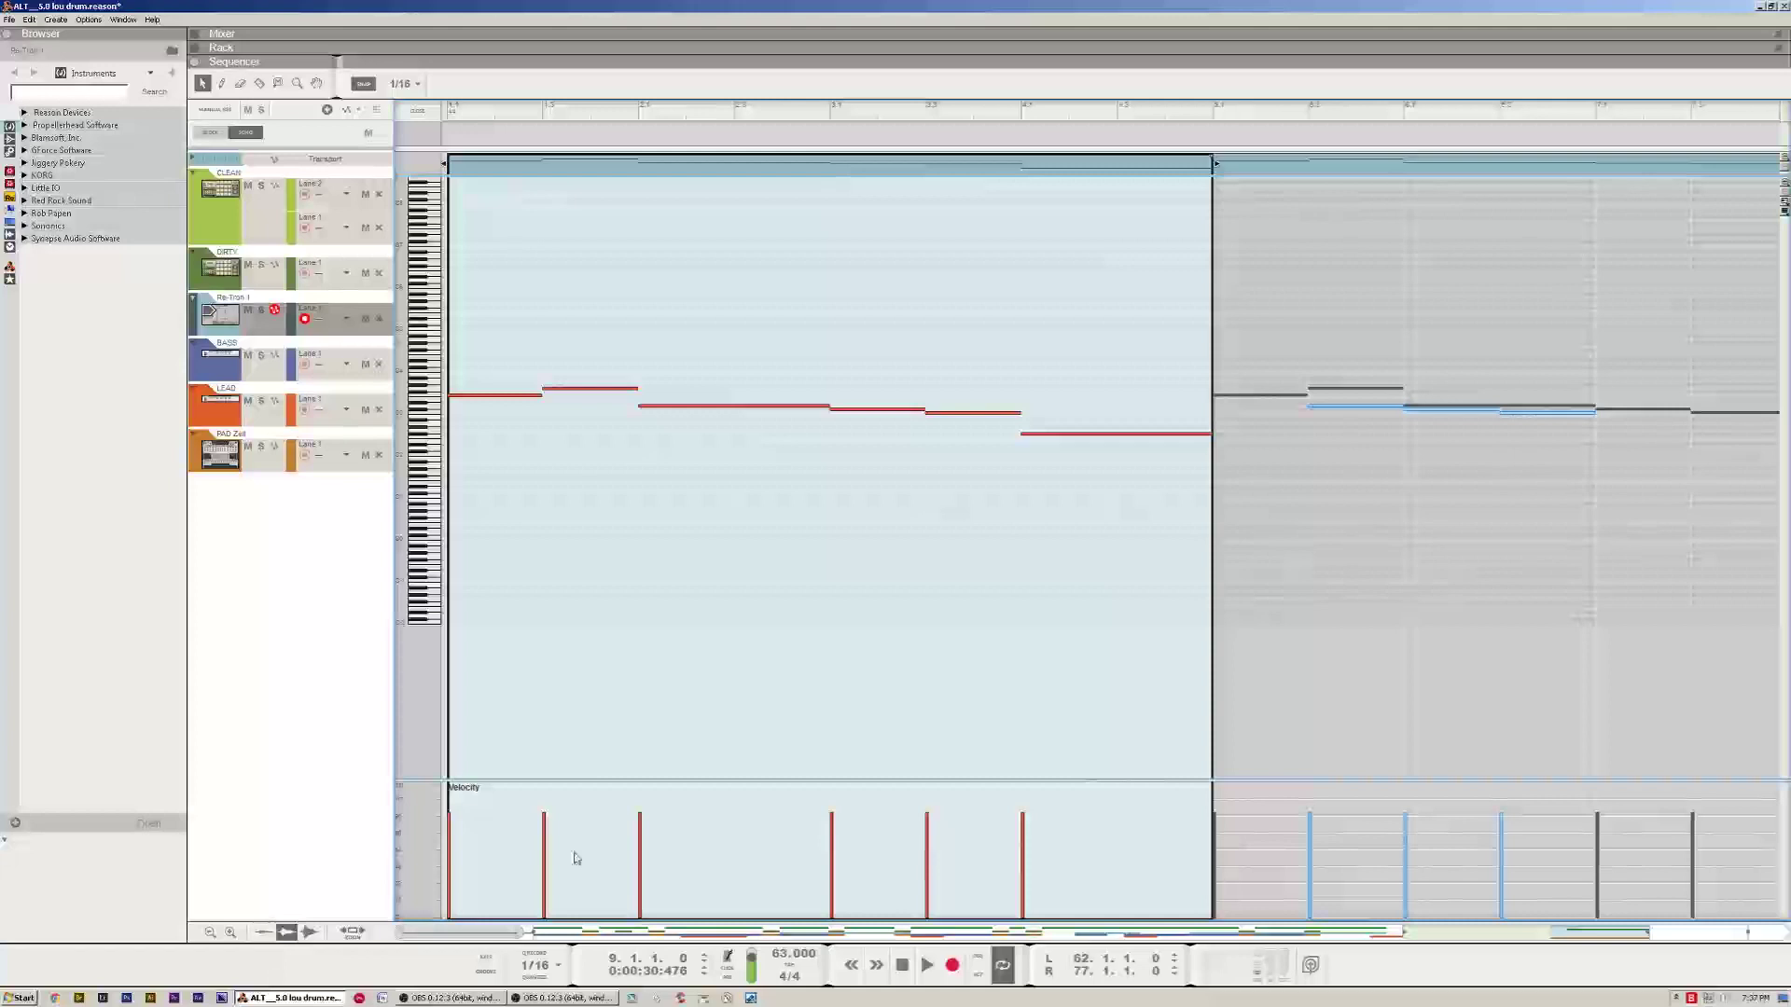
Return the sequencer to the arrangement and adjust the track heights there
{"action": "left_click", "coordinate": [417, 111]}
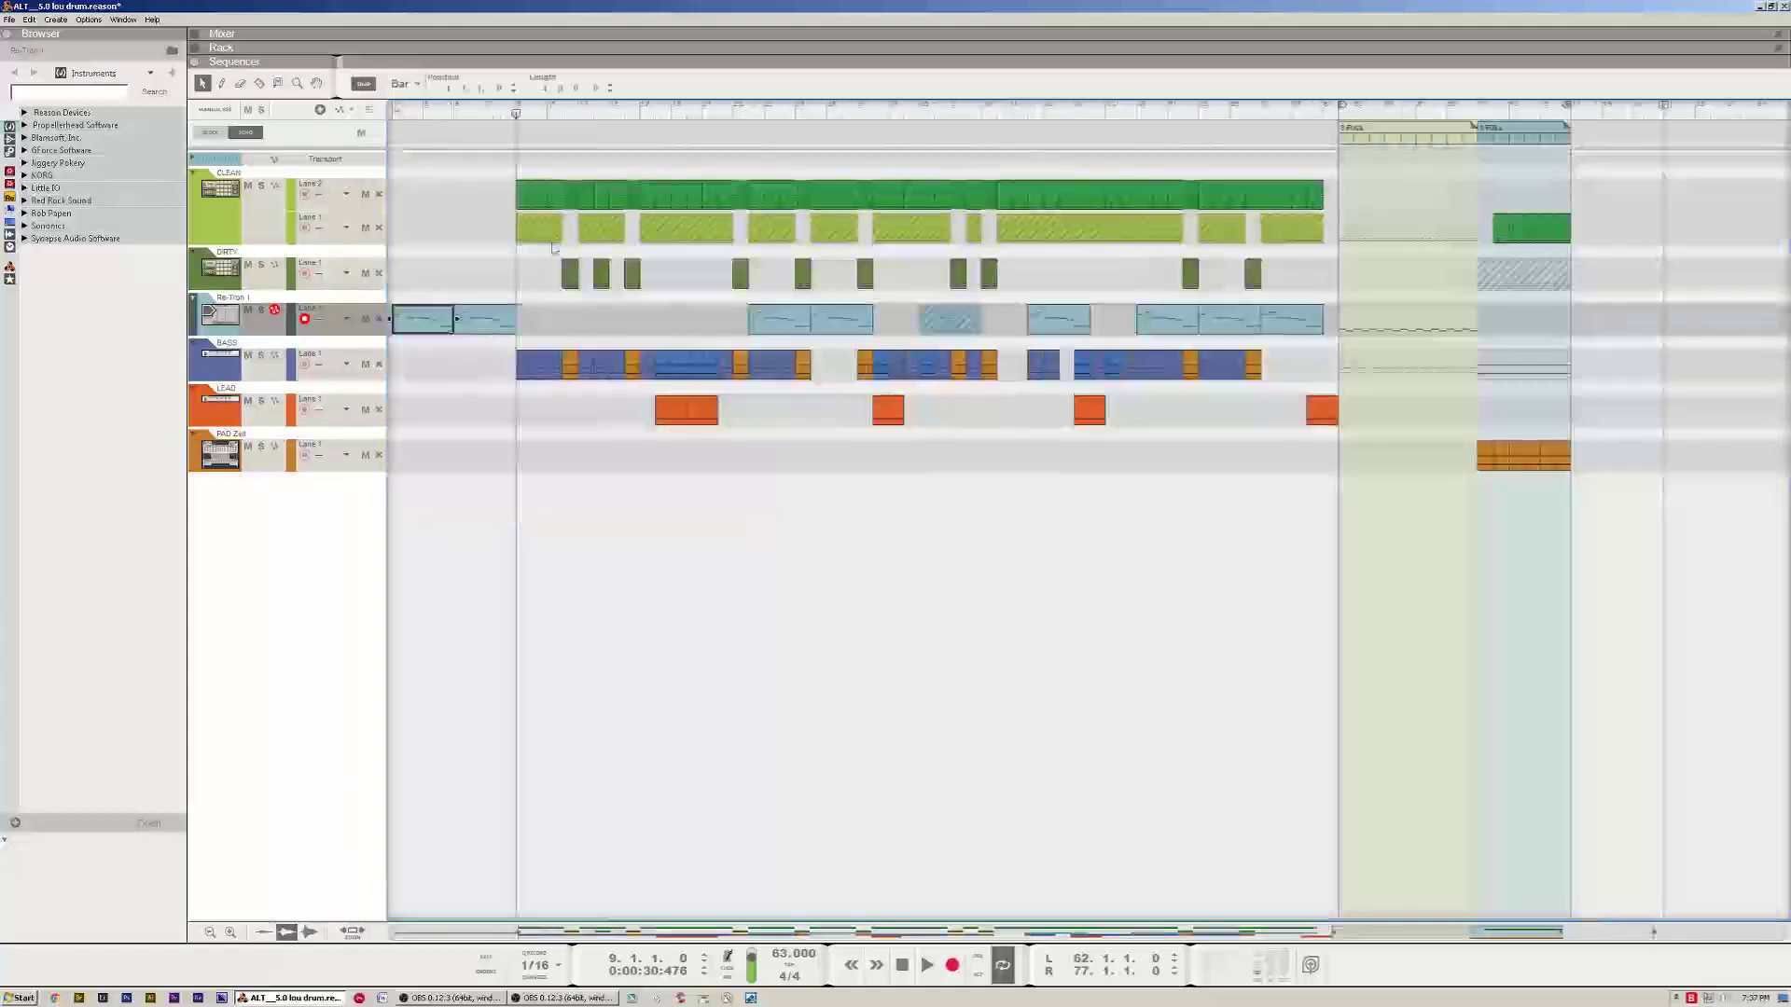
{"action": "left_click", "coordinate": [210, 932]}
{"action": "left_click", "coordinate": [230, 932]}
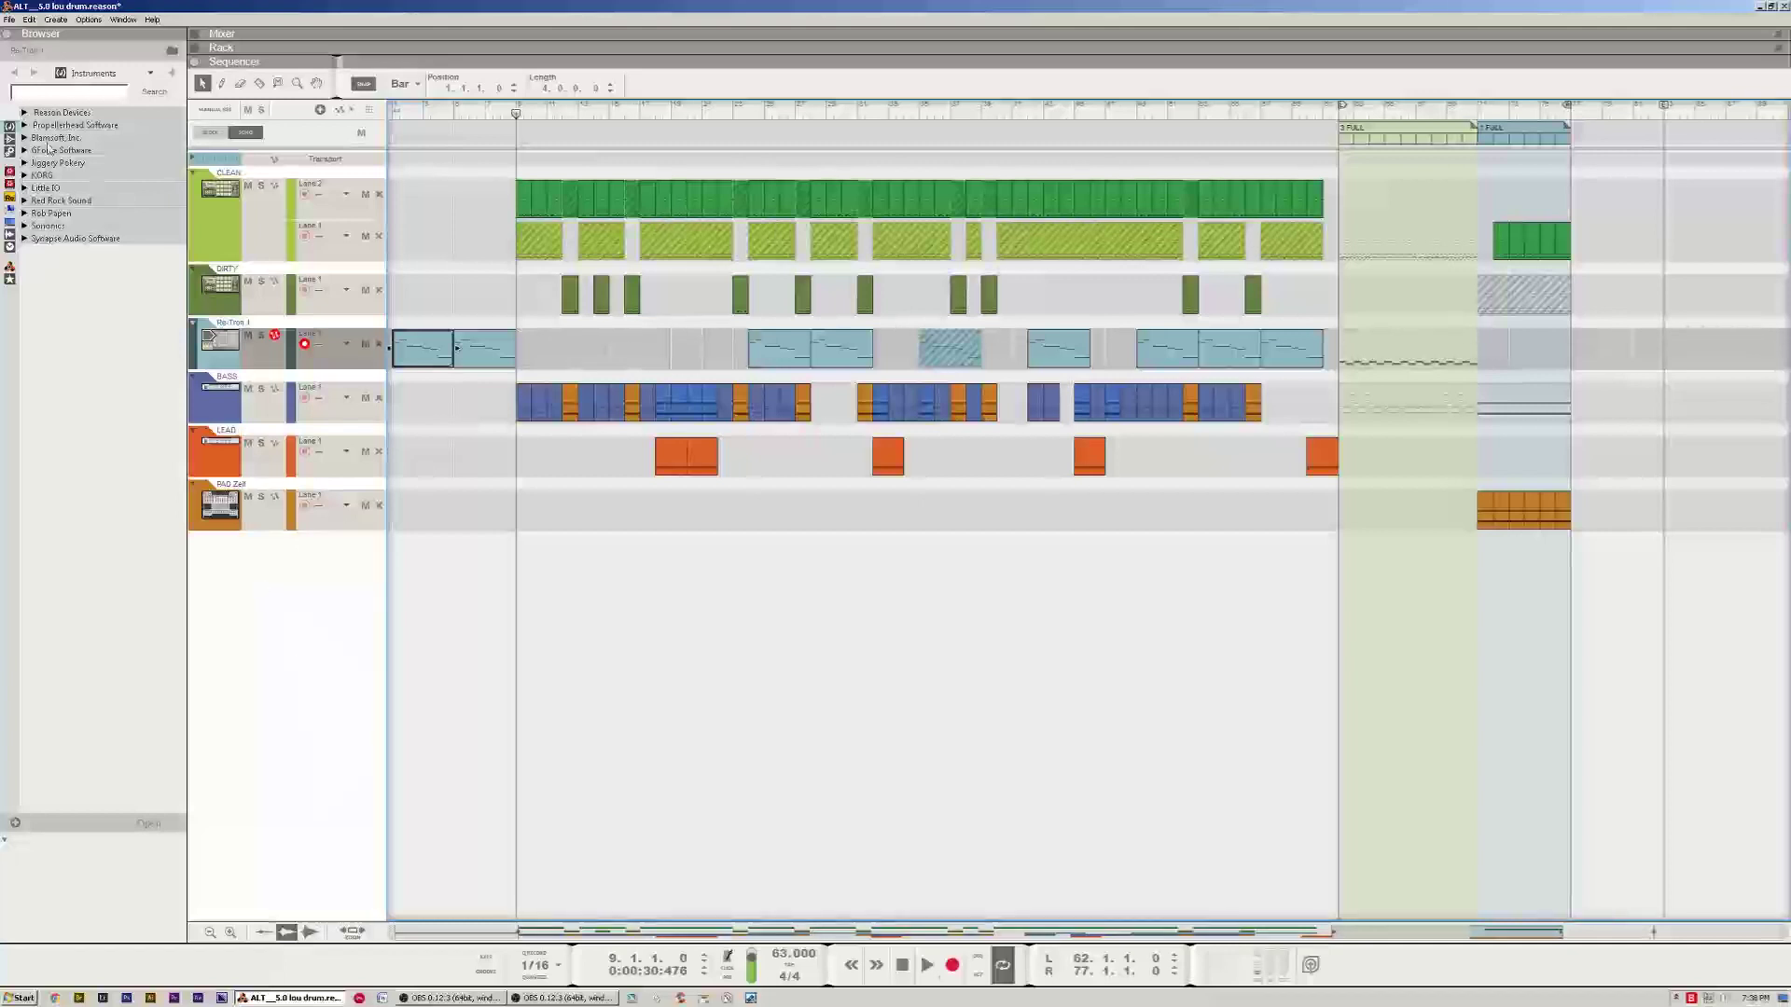
Expand and collapse the Reason Devices category in the instrument browser
{"action": "left_click", "coordinate": [25, 112]}
{"action": "left_click", "coordinate": [25, 112]}
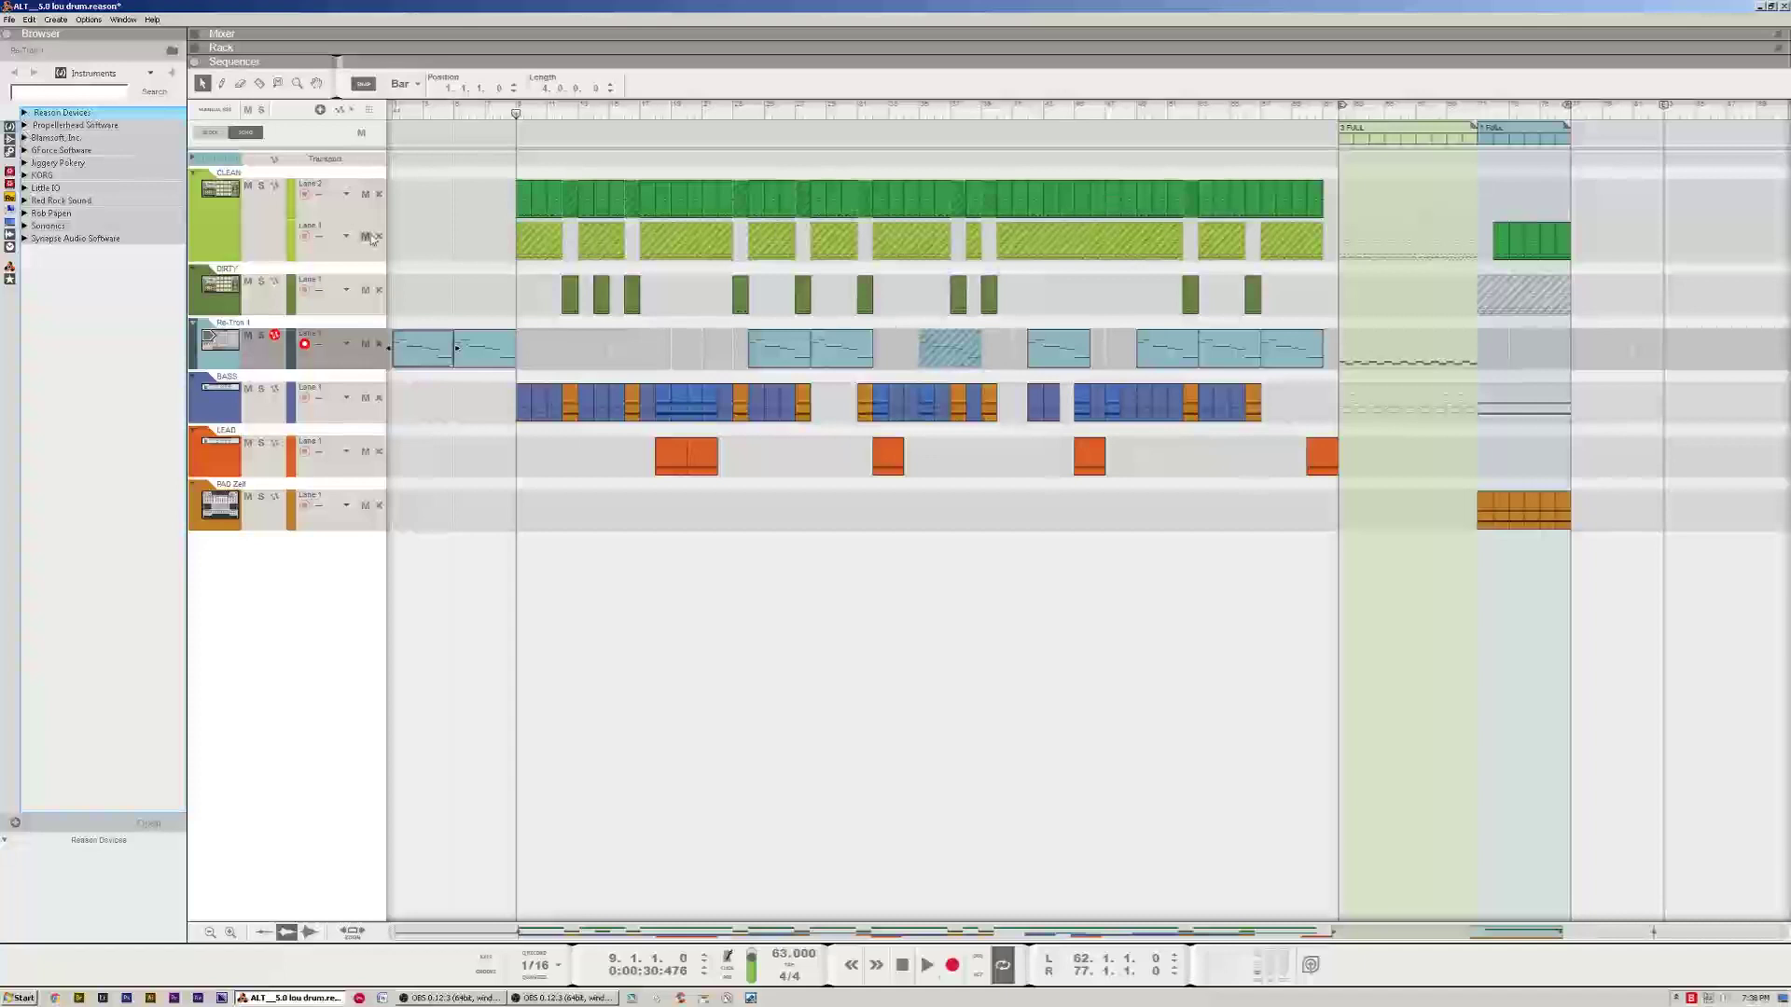
Open the Tool Window and show the mixer and rack together with the sequencer
{"action": "key", "text": "F8"}
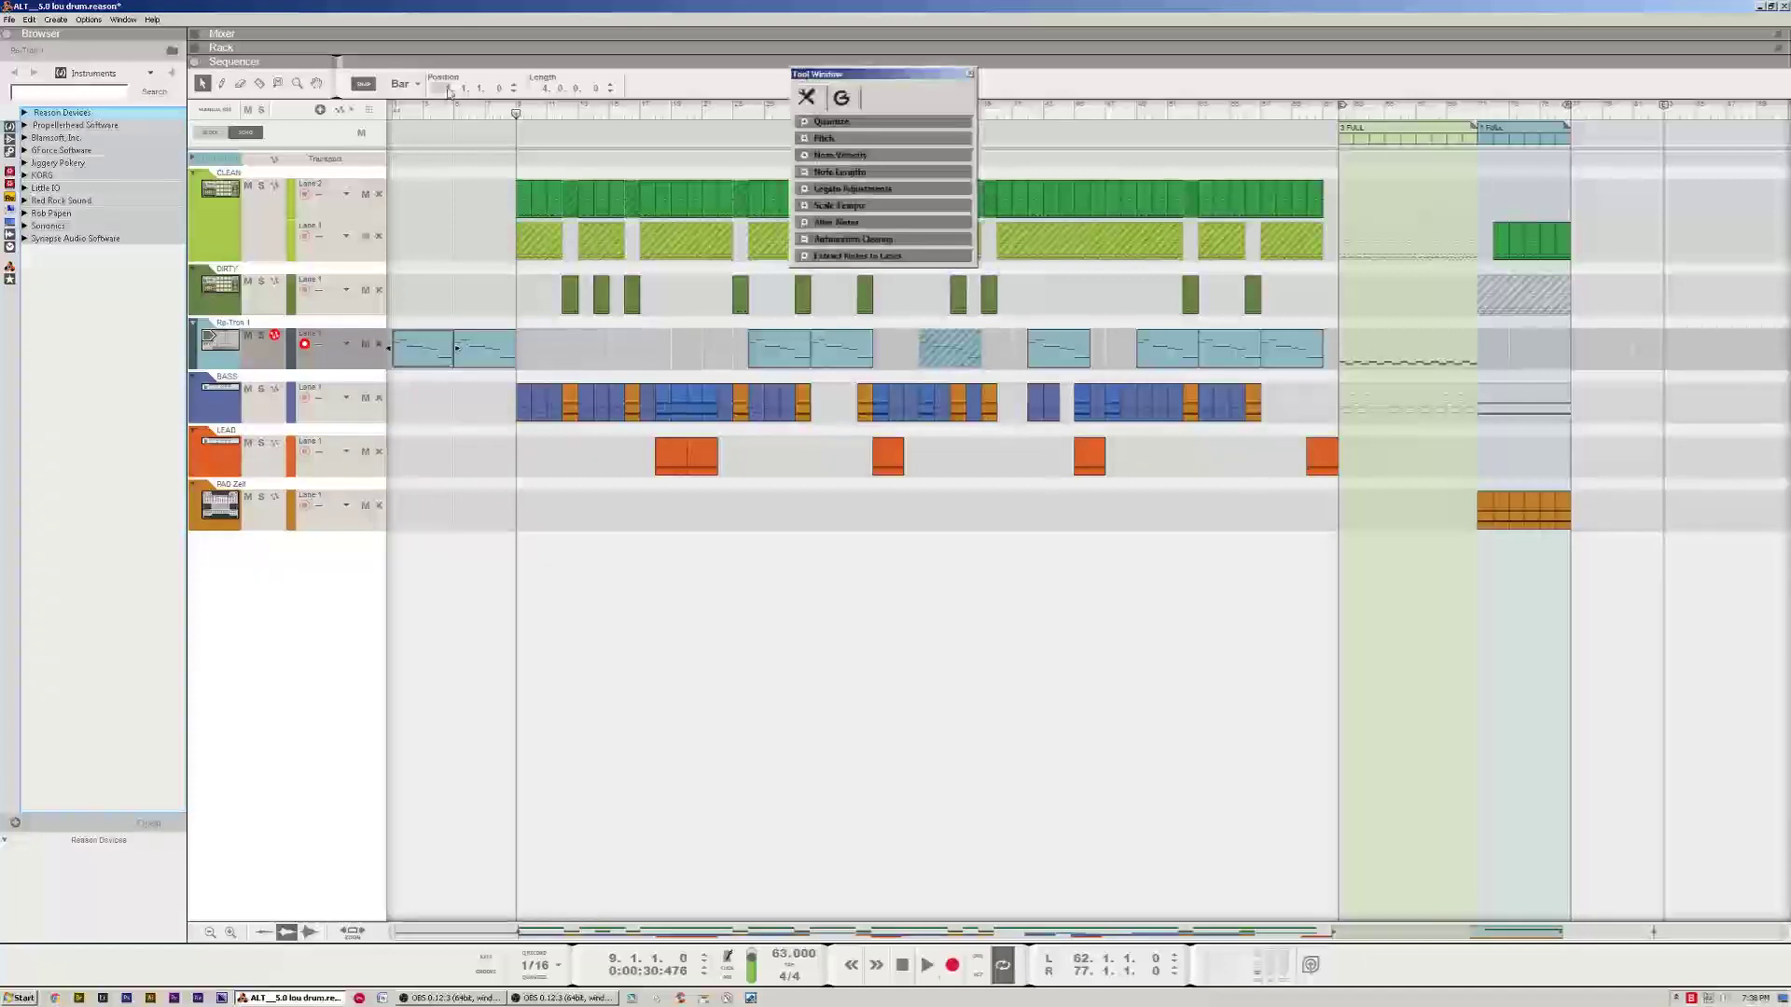
{"action": "left_click", "coordinate": [596, 33]}
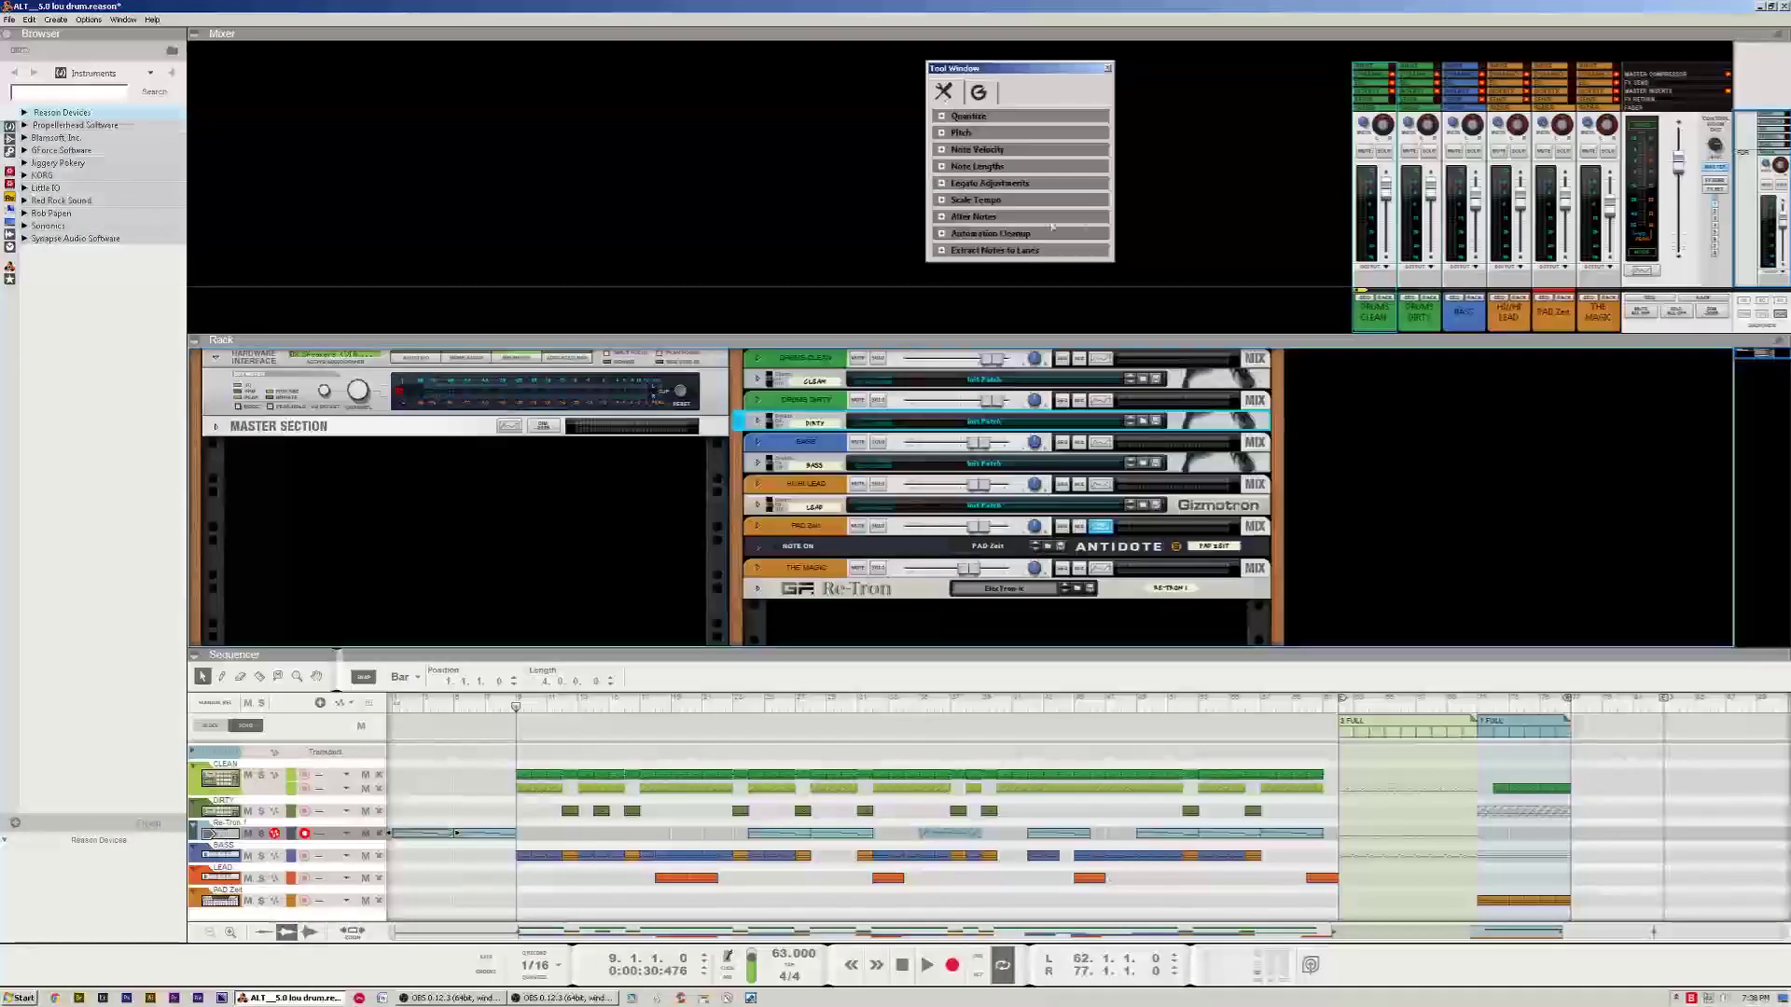
View the Pitch, Quantize and Extract Notes to Lanes settings in the Tool Window, collapsing each again
{"action": "left_click", "coordinate": [943, 133]}
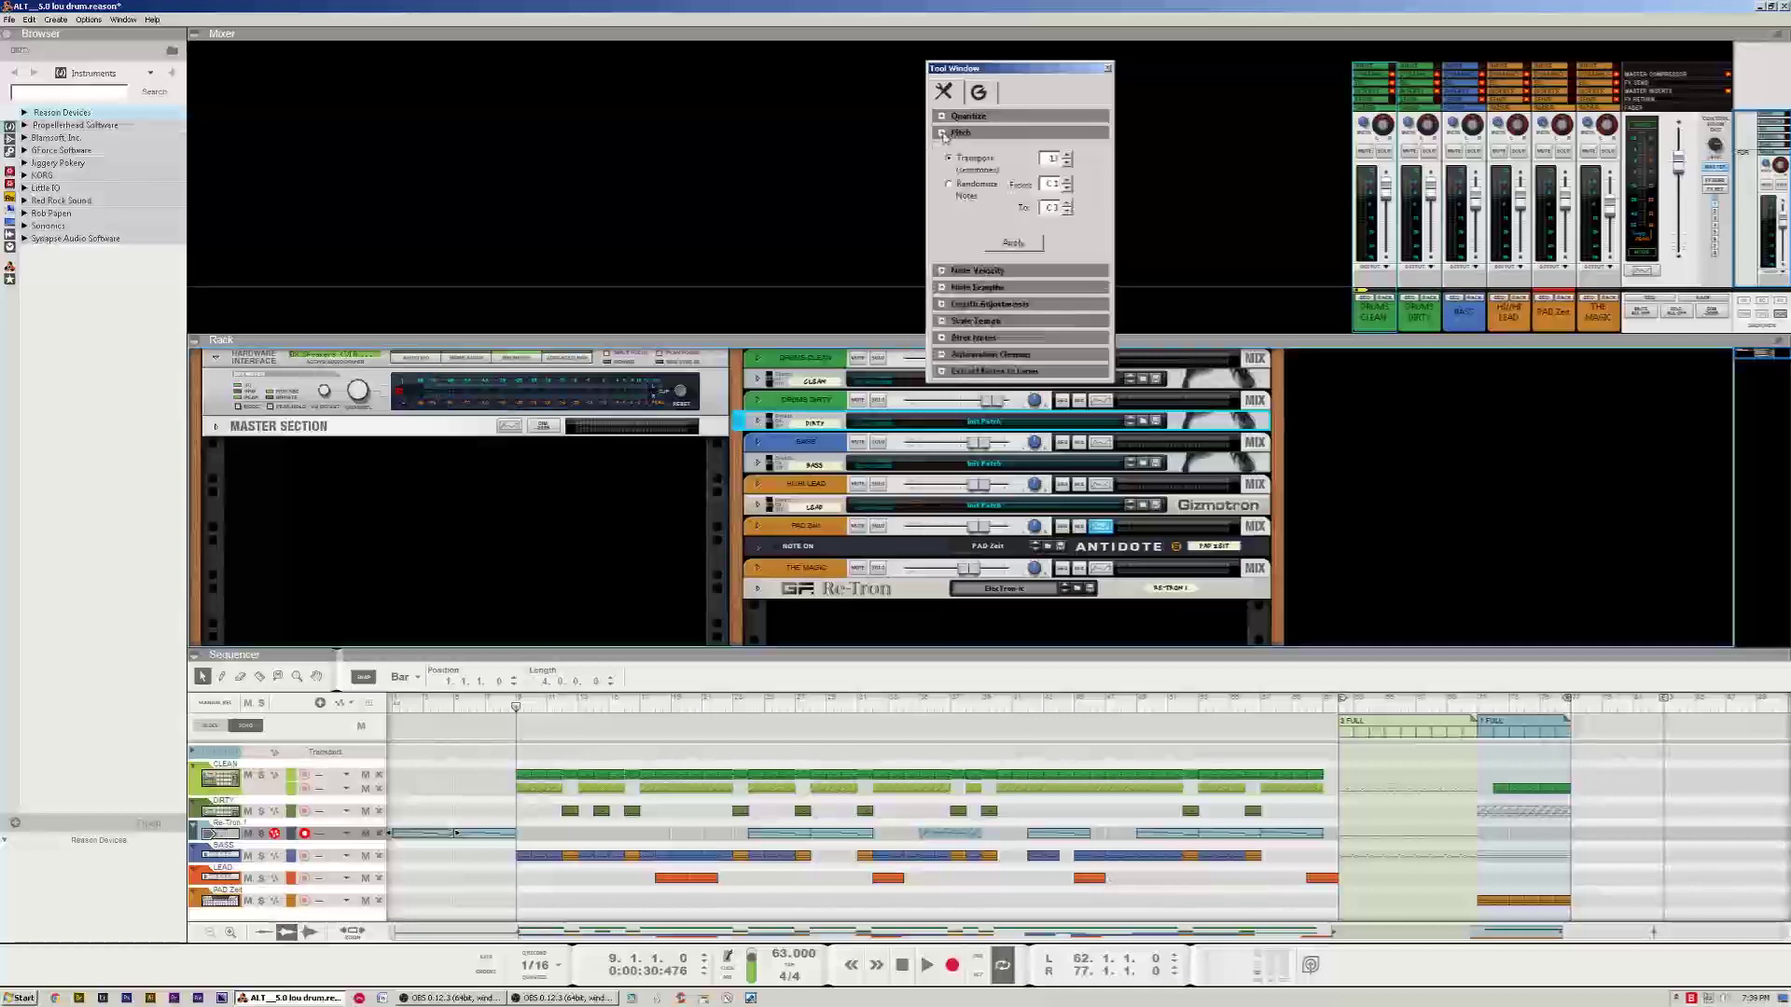
{"action": "left_click", "coordinate": [942, 133]}
{"action": "left_click", "coordinate": [942, 117]}
{"action": "left_click", "coordinate": [942, 116]}
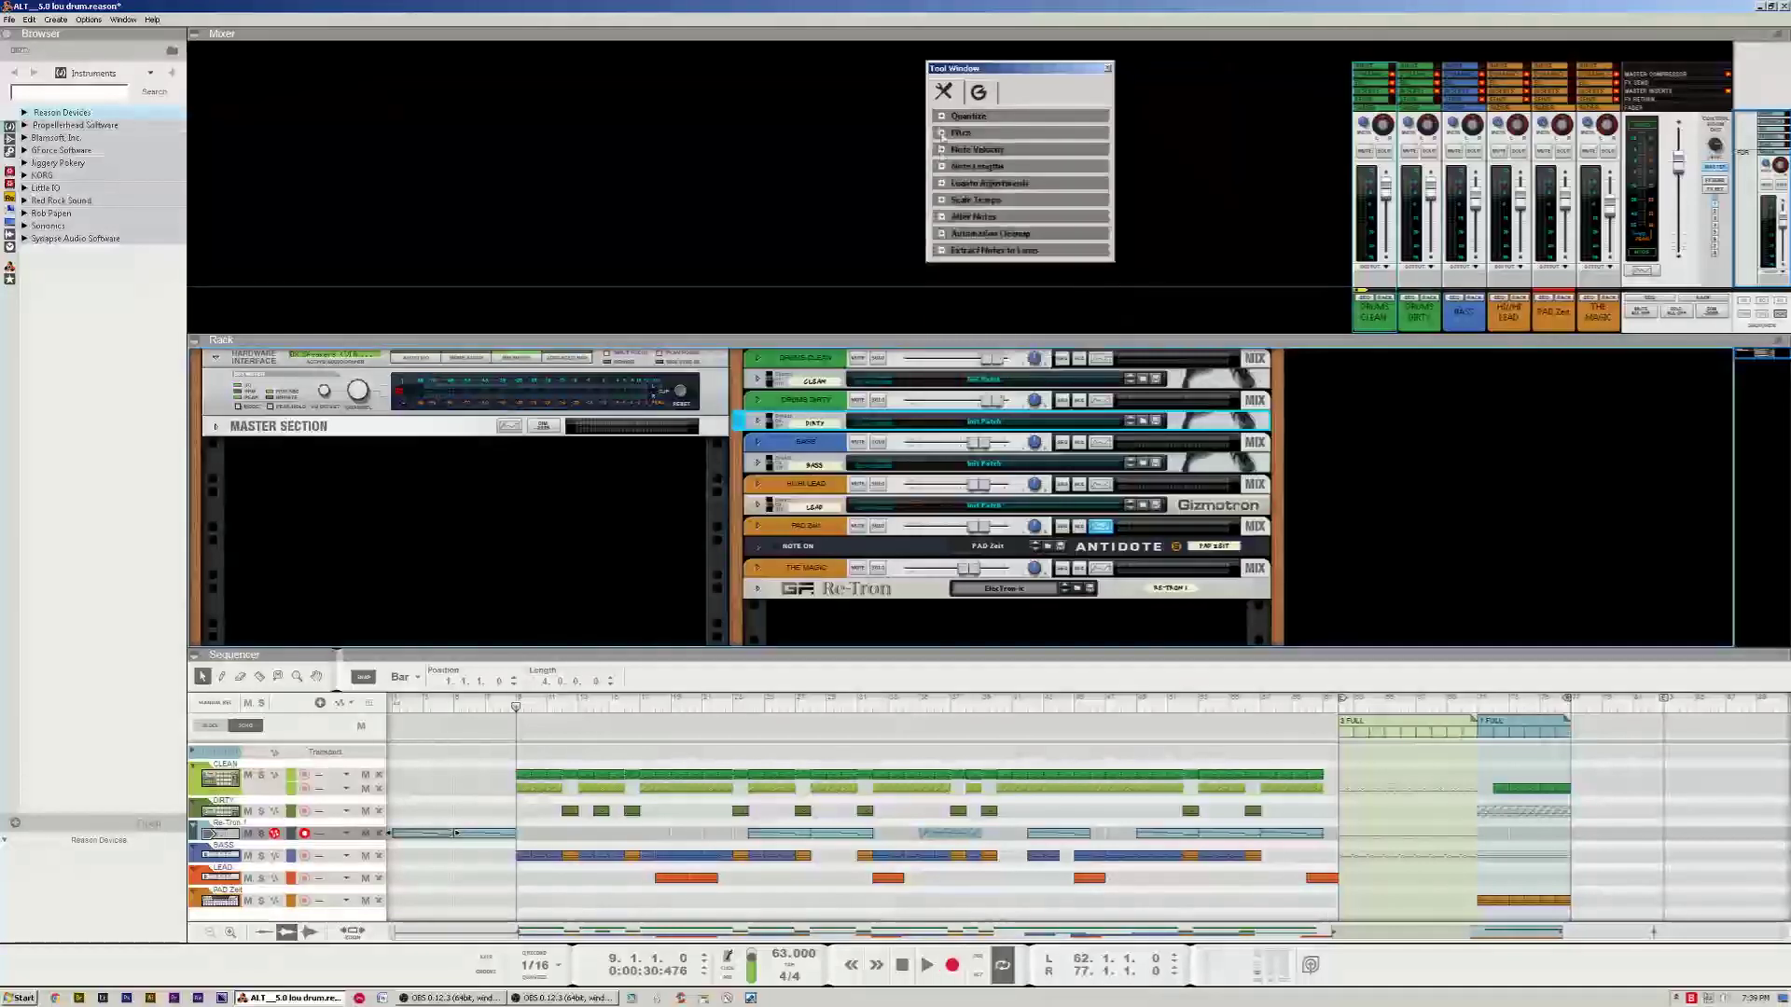
{"action": "left_click", "coordinate": [942, 251]}
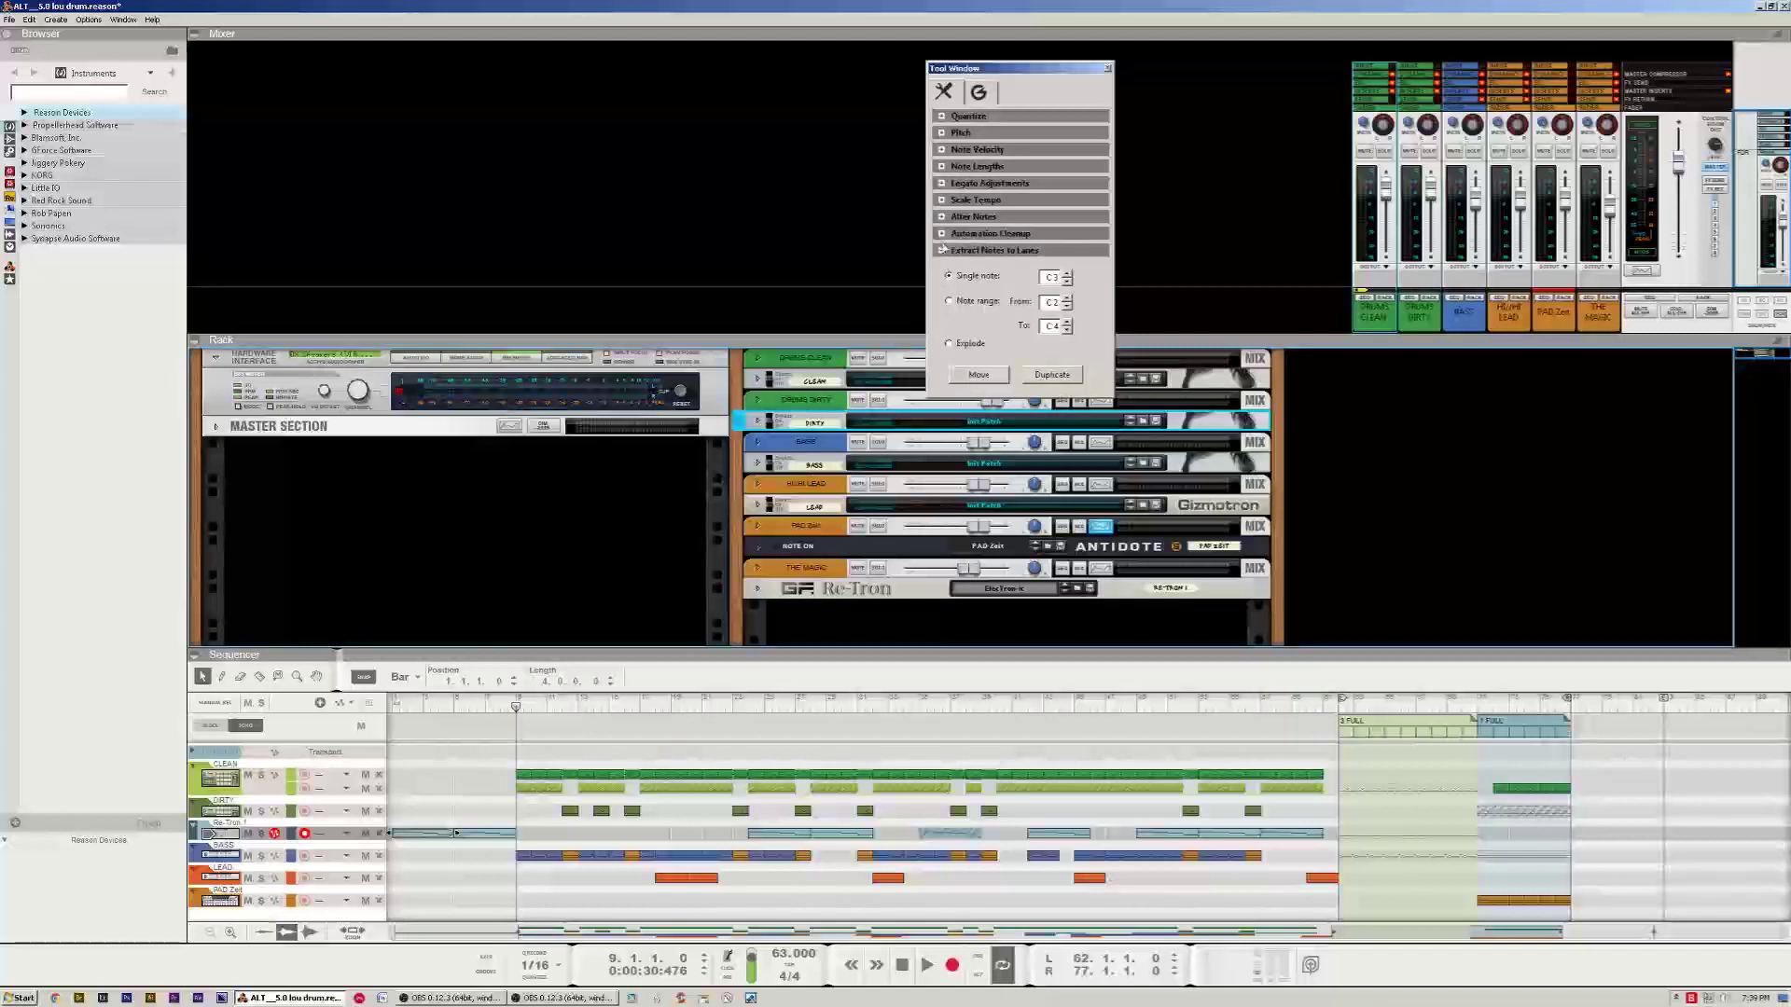
{"action": "left_click", "coordinate": [943, 250]}
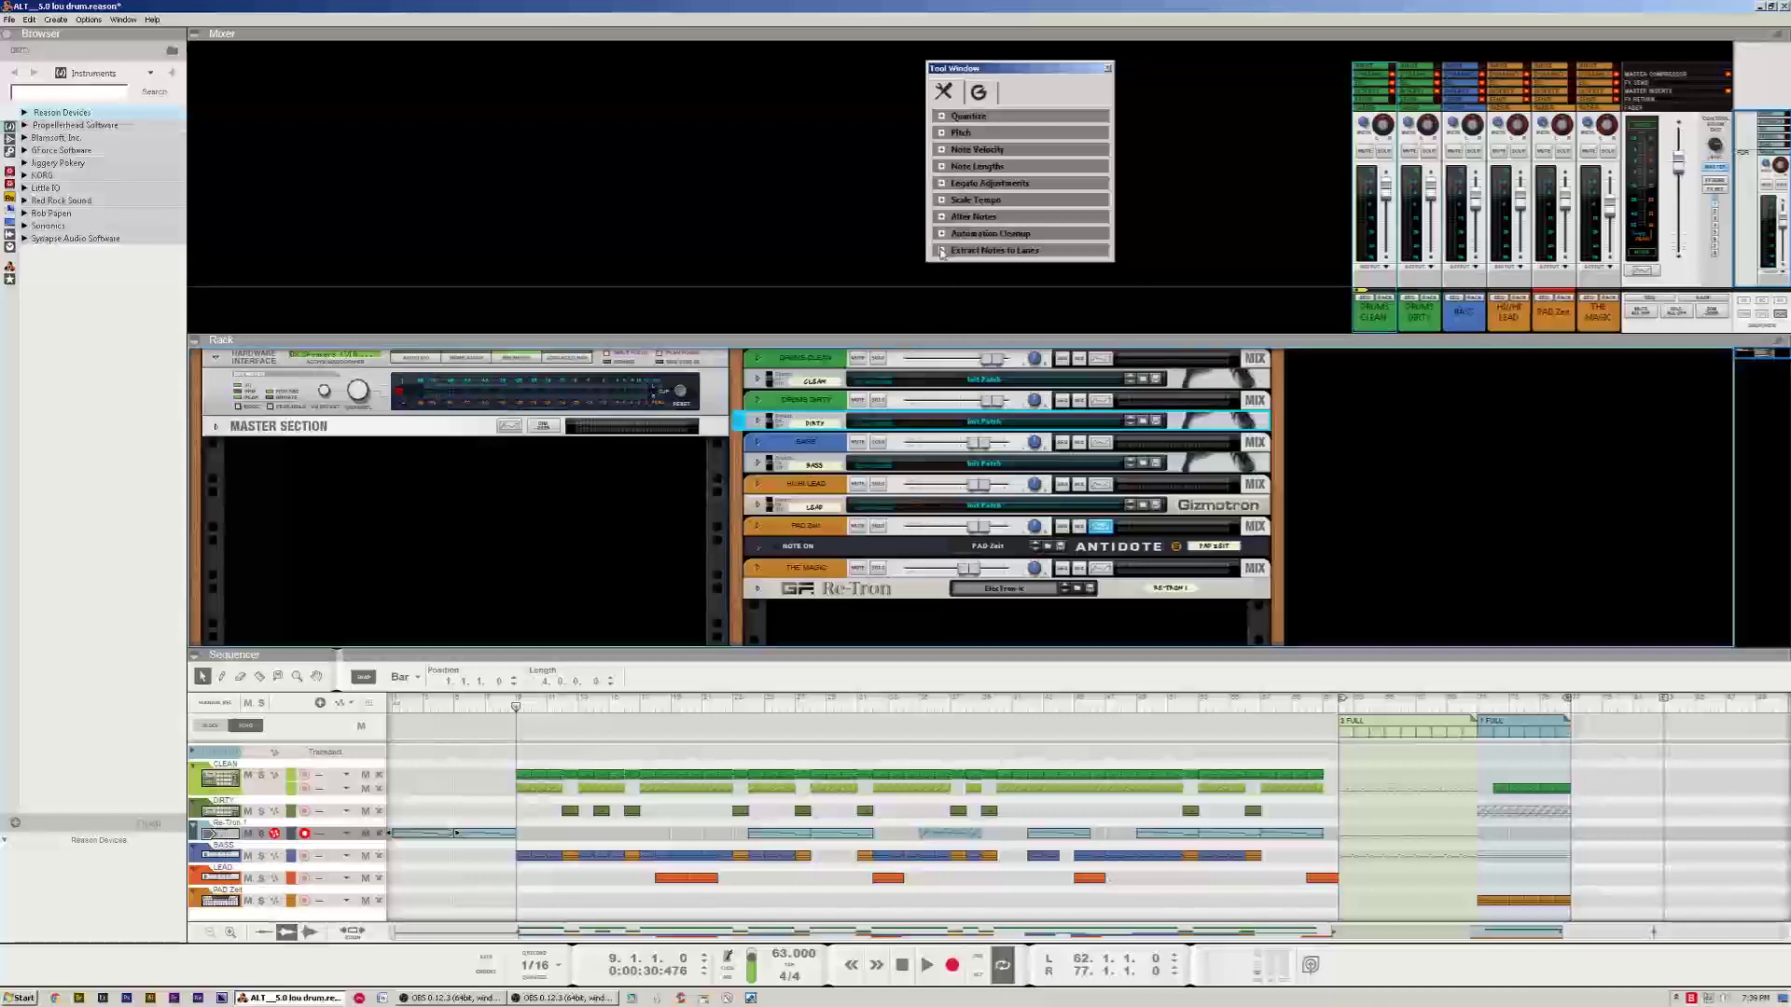
Expand every Tool Window section, from Extract Notes to Lanes up to Quantize, to view all note-editing settings
{"action": "left_click", "coordinate": [942, 251]}
{"action": "left_click", "coordinate": [943, 234]}
{"action": "left_click", "coordinate": [941, 217]}
{"action": "left_click", "coordinate": [941, 200]}
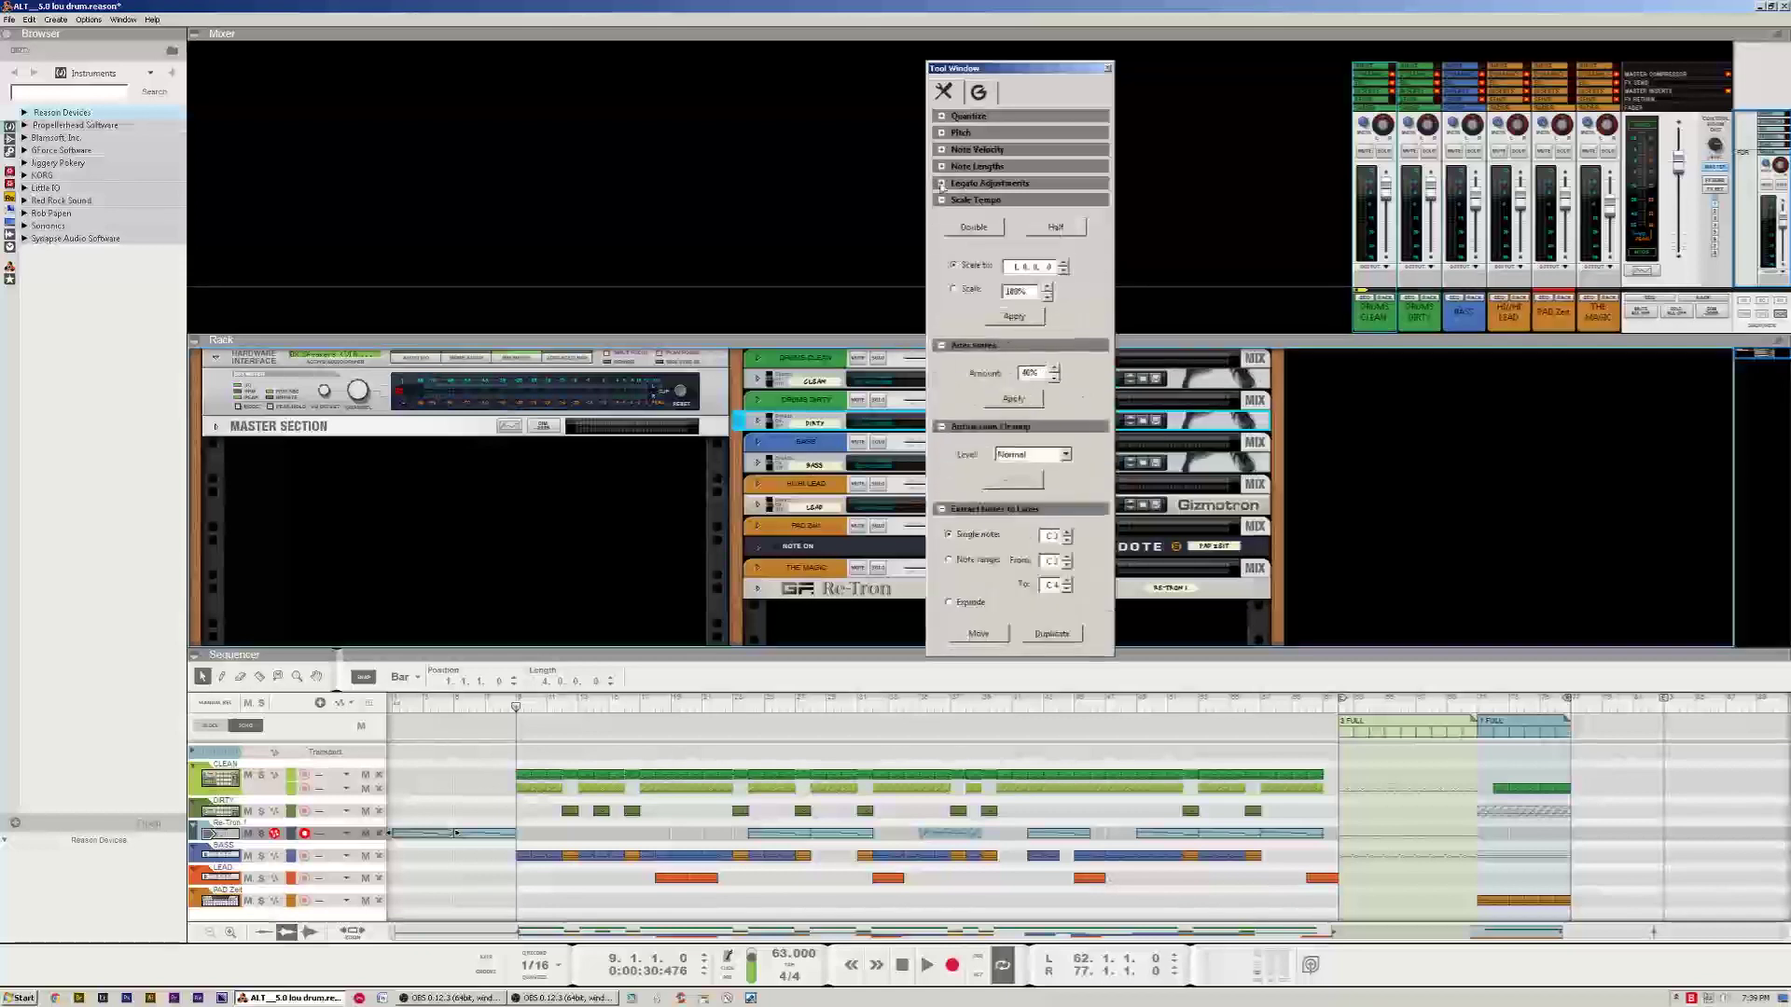
{"action": "left_click", "coordinate": [941, 182]}
{"action": "left_click", "coordinate": [941, 166]}
{"action": "left_click", "coordinate": [941, 149]}
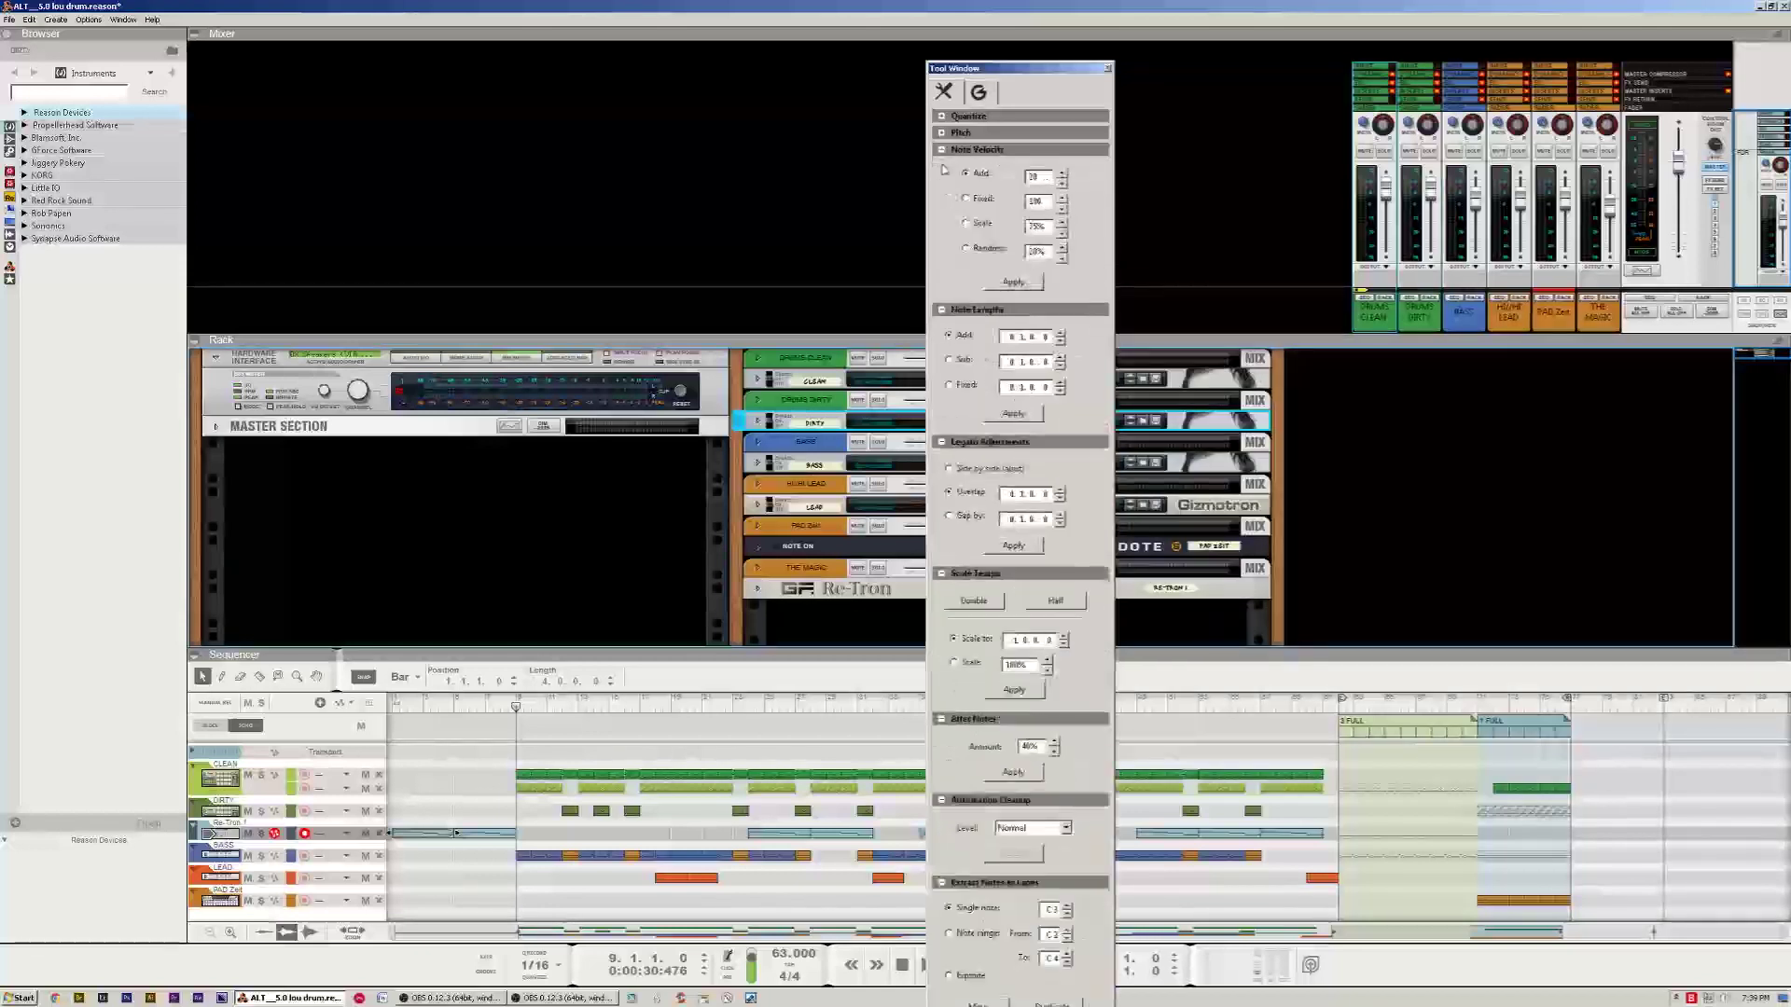
{"action": "left_click", "coordinate": [941, 132]}
{"action": "left_click", "coordinate": [941, 116]}
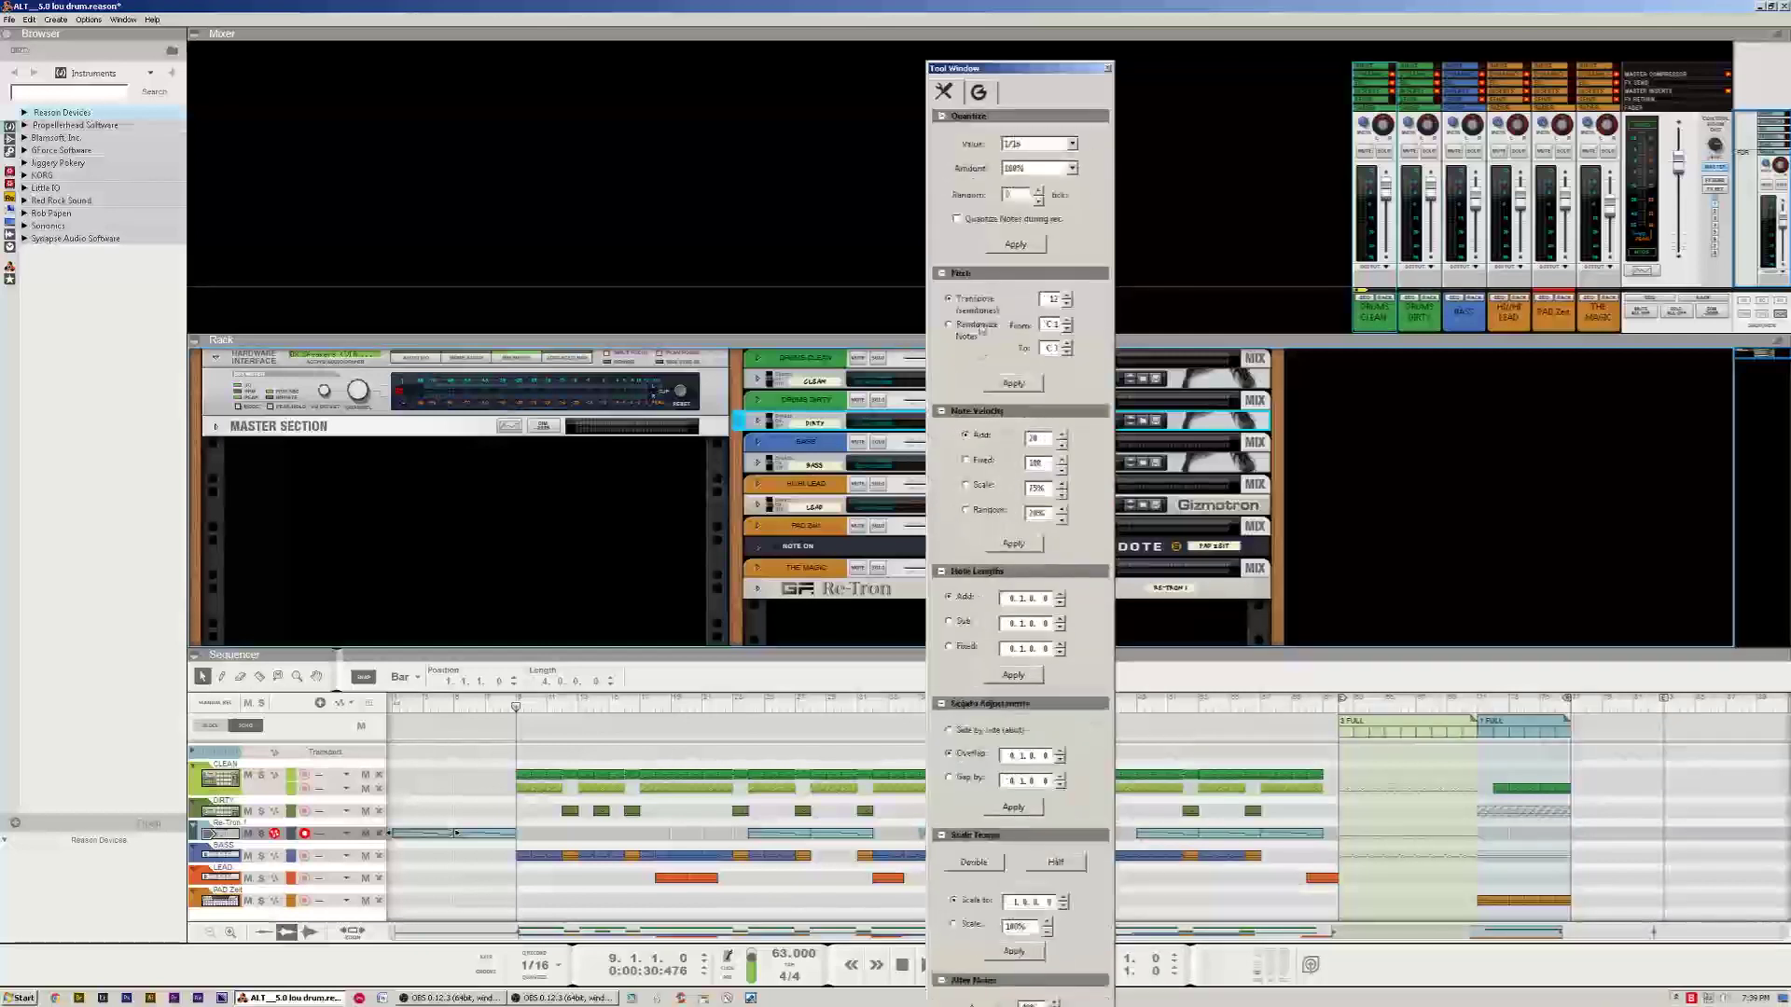
Collapse all Tool Window sections, from Quantize down to Extract Notes to Lanes
{"action": "left_click", "coordinate": [941, 116]}
{"action": "left_click", "coordinate": [941, 132]}
{"action": "left_click", "coordinate": [941, 149]}
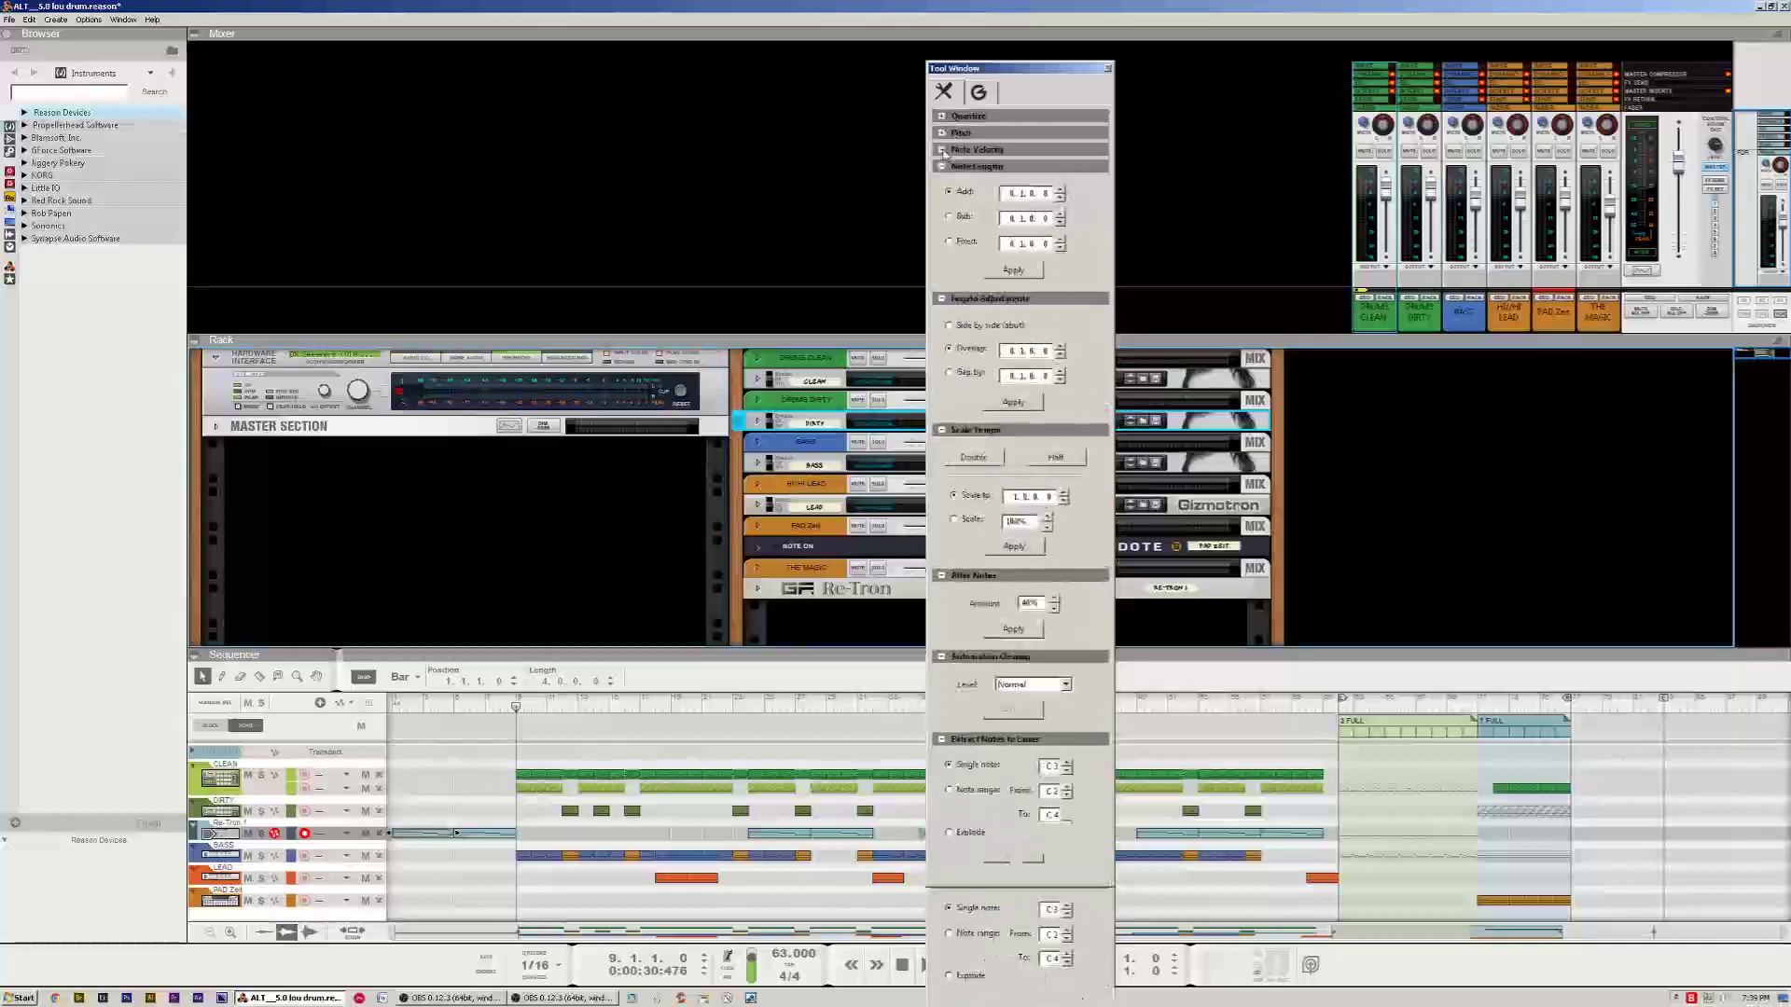
{"action": "left_click", "coordinate": [941, 166]}
{"action": "left_click", "coordinate": [941, 183]}
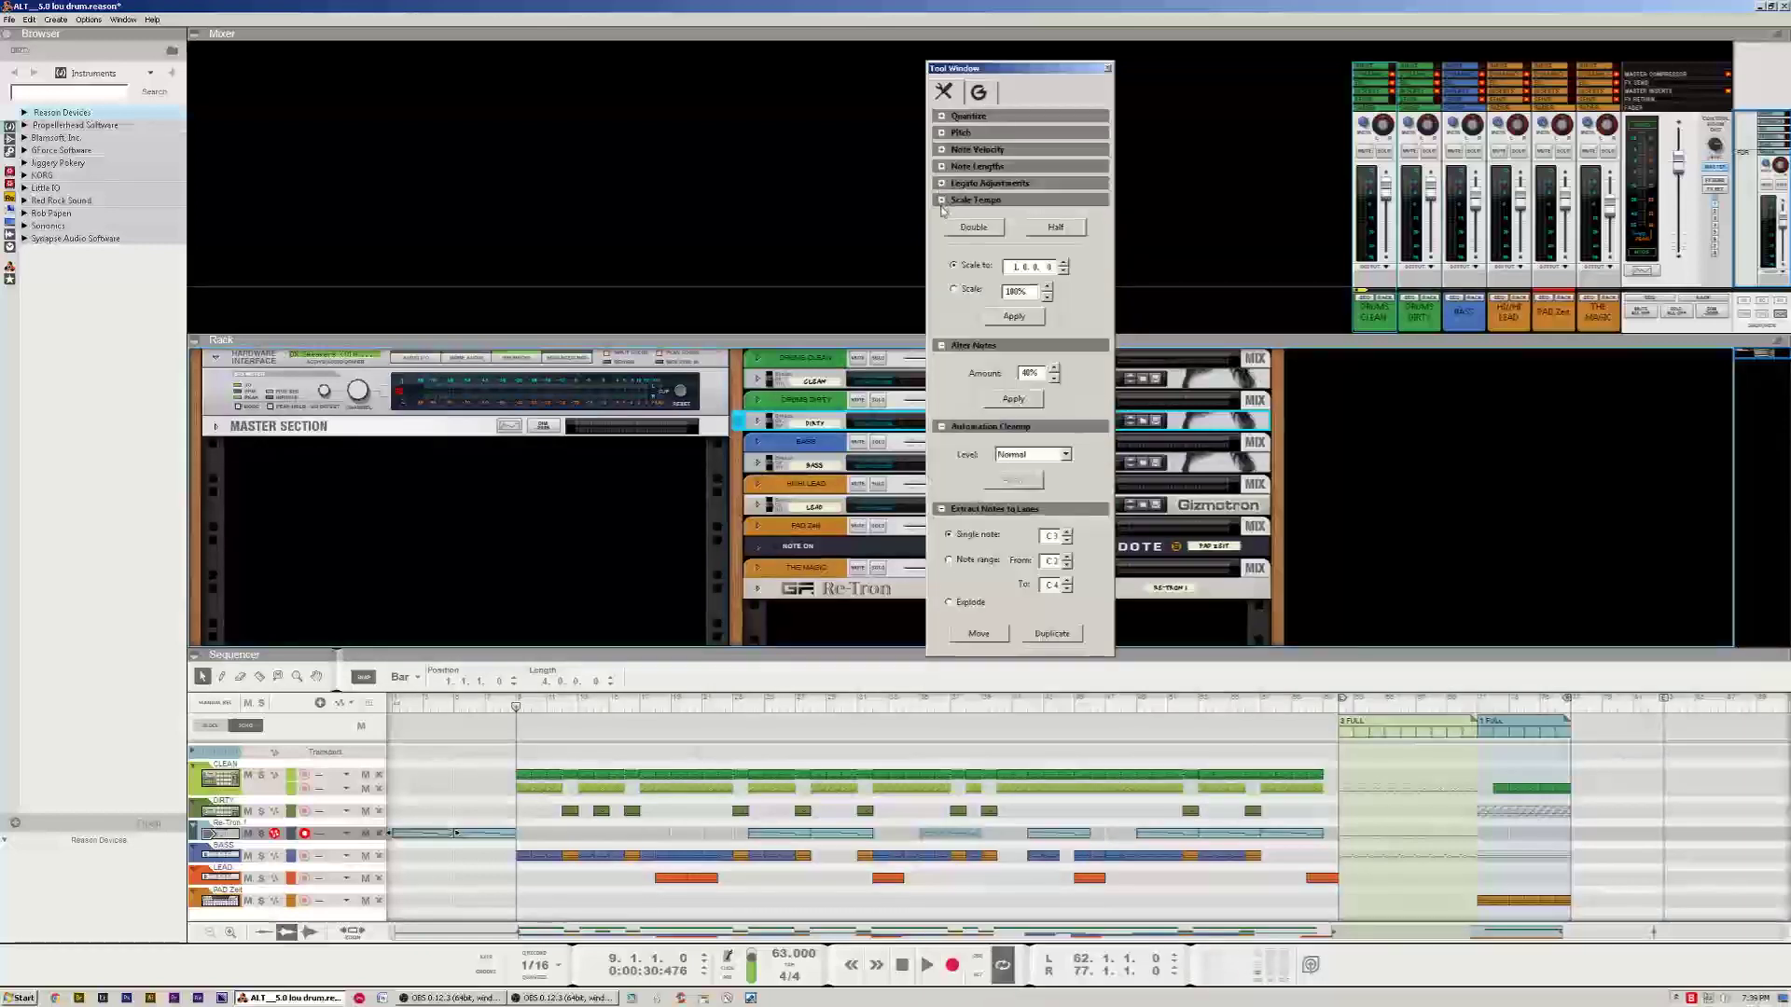
{"action": "left_click", "coordinate": [941, 199]}
{"action": "left_click", "coordinate": [941, 216]}
{"action": "left_click", "coordinate": [941, 233]}
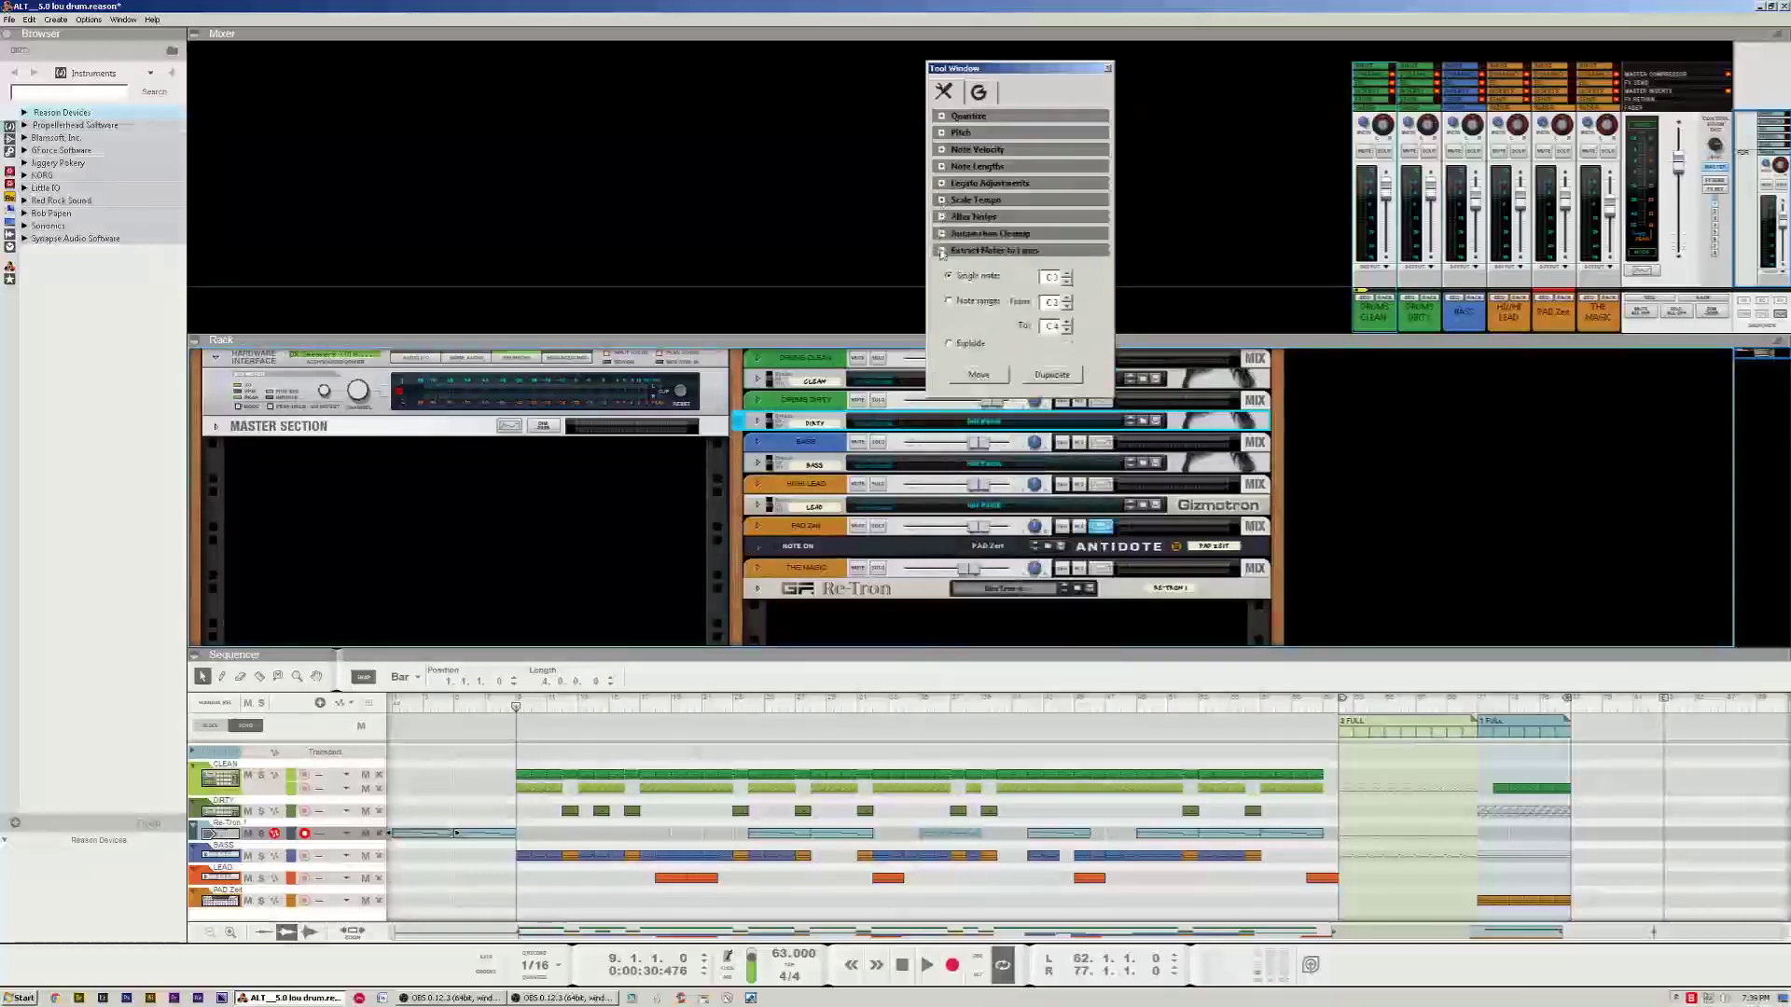
{"action": "left_click", "coordinate": [941, 250]}
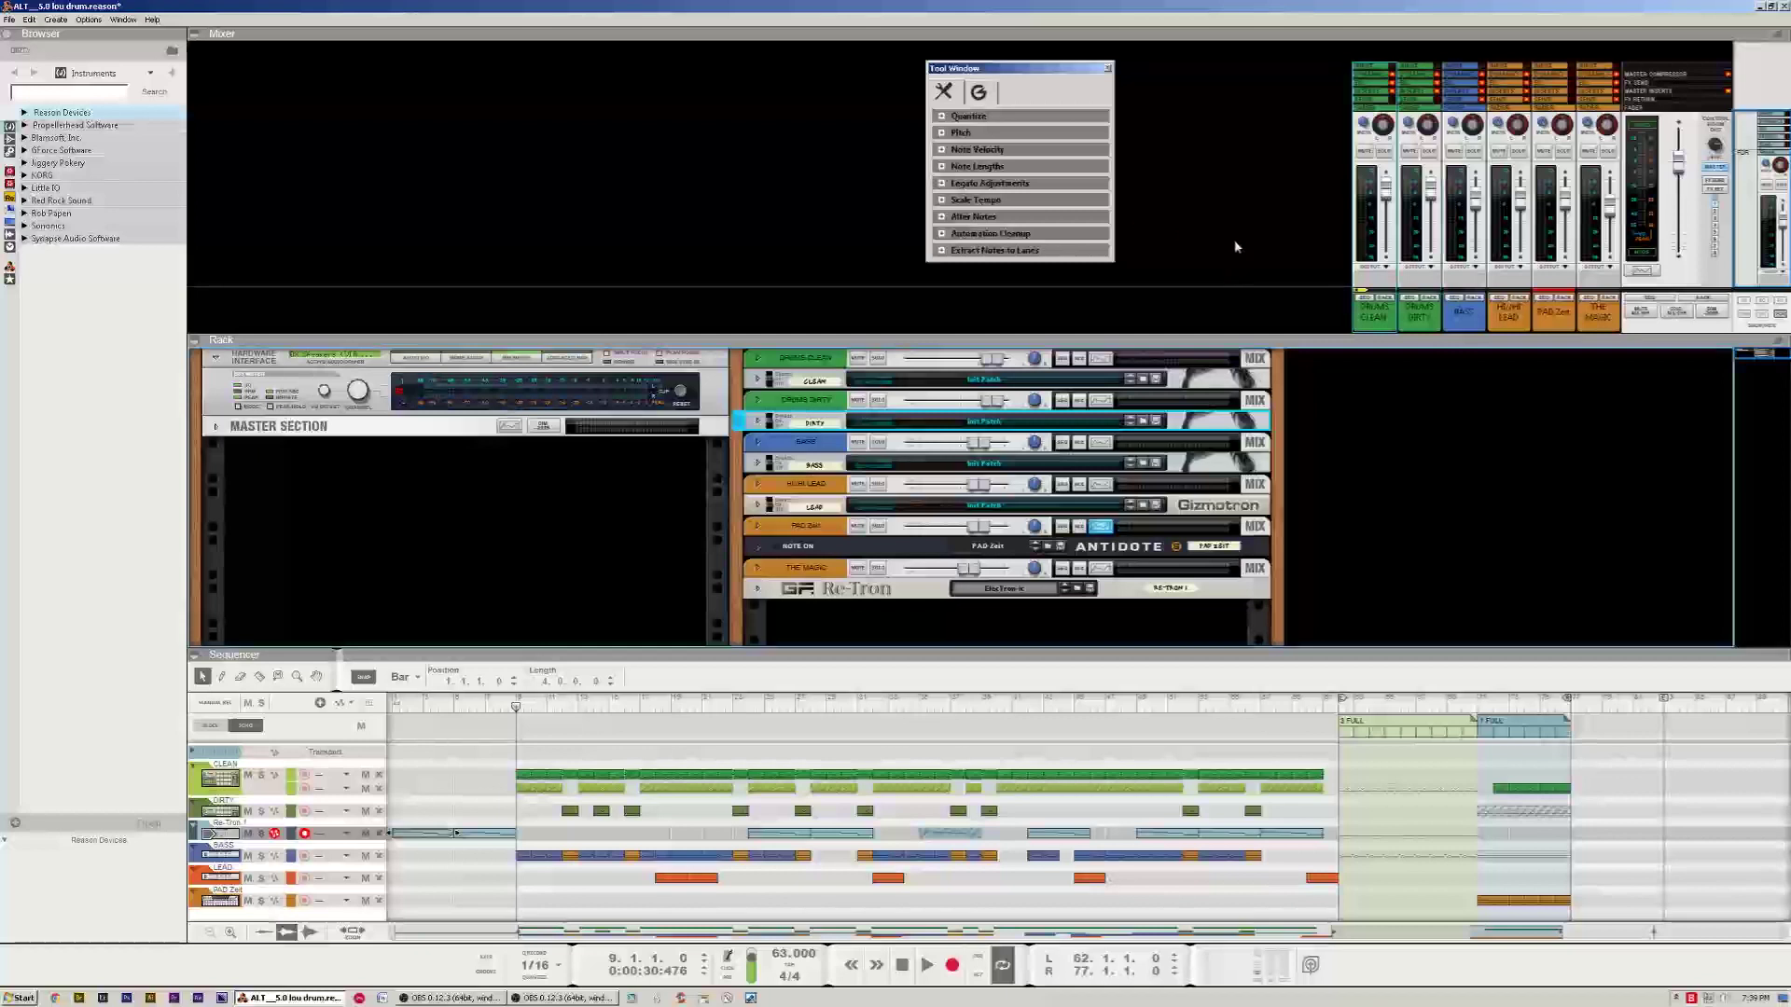
Enlarge the sequencer area slightly and move the song position to the left locator at bar 62
{"action": "left_click_drag", "start_coordinate": [1054, 649], "coordinate": [1055, 634]}
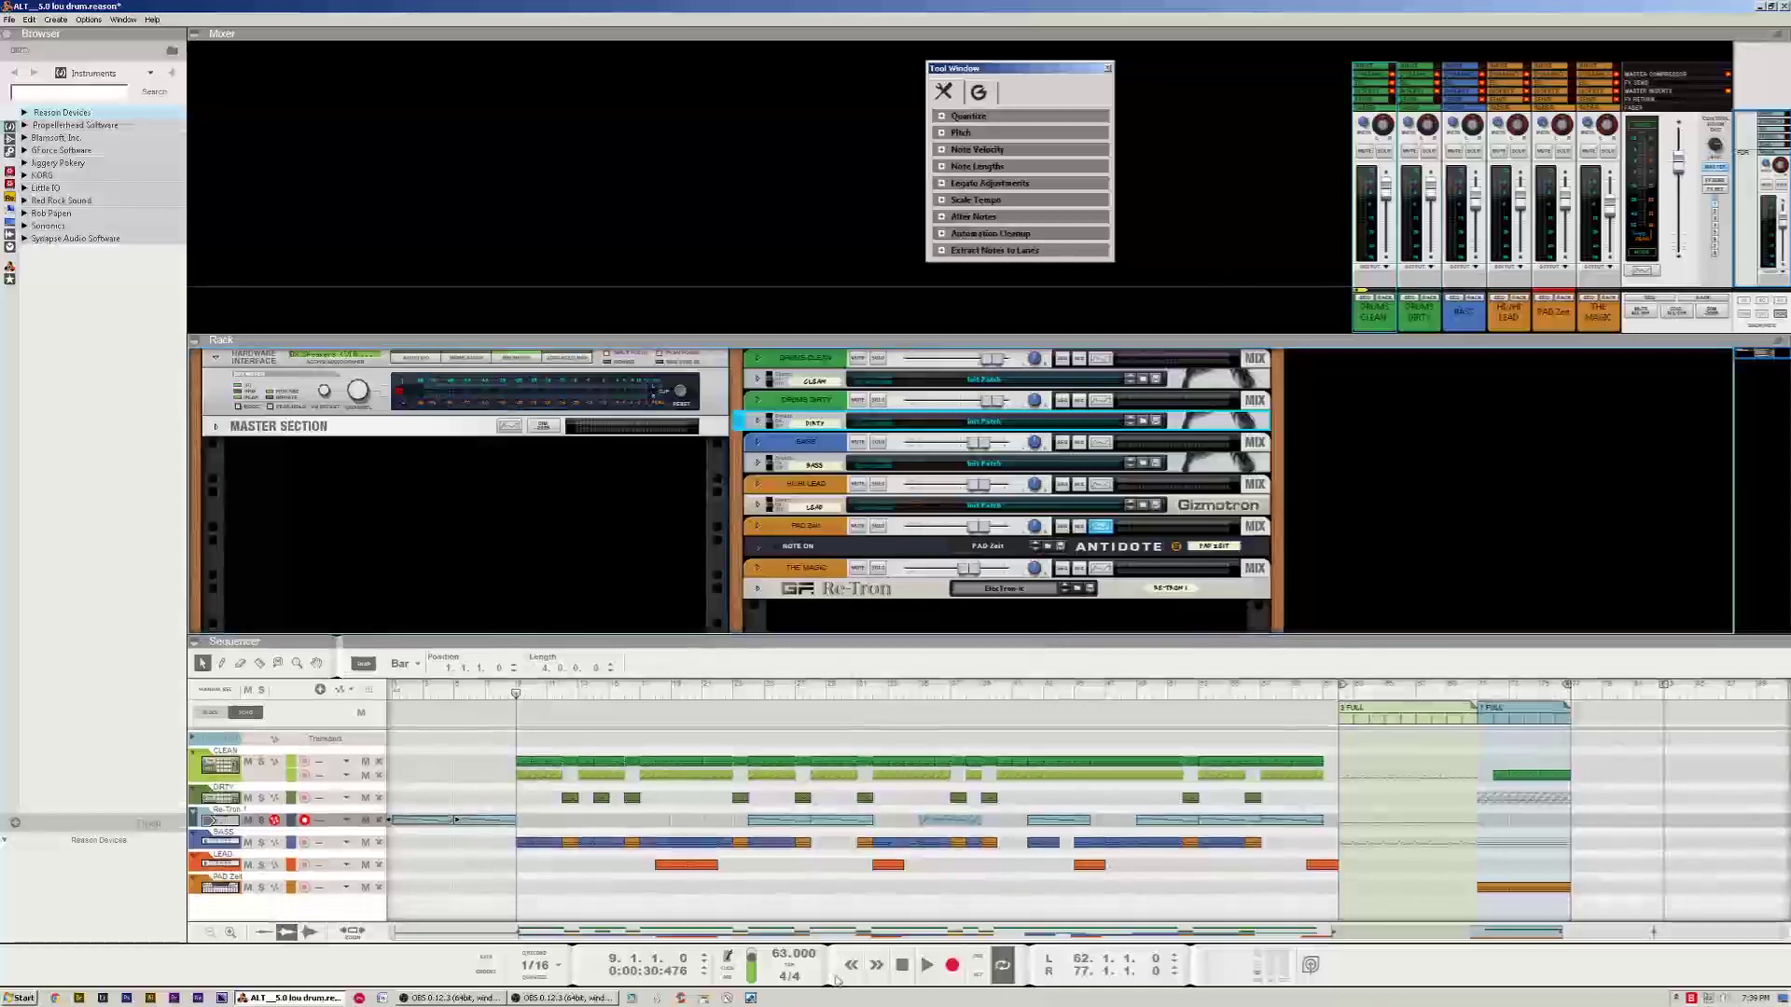
{"action": "left_click", "coordinate": [1004, 967]}
{"action": "left_click", "coordinate": [1049, 959]}
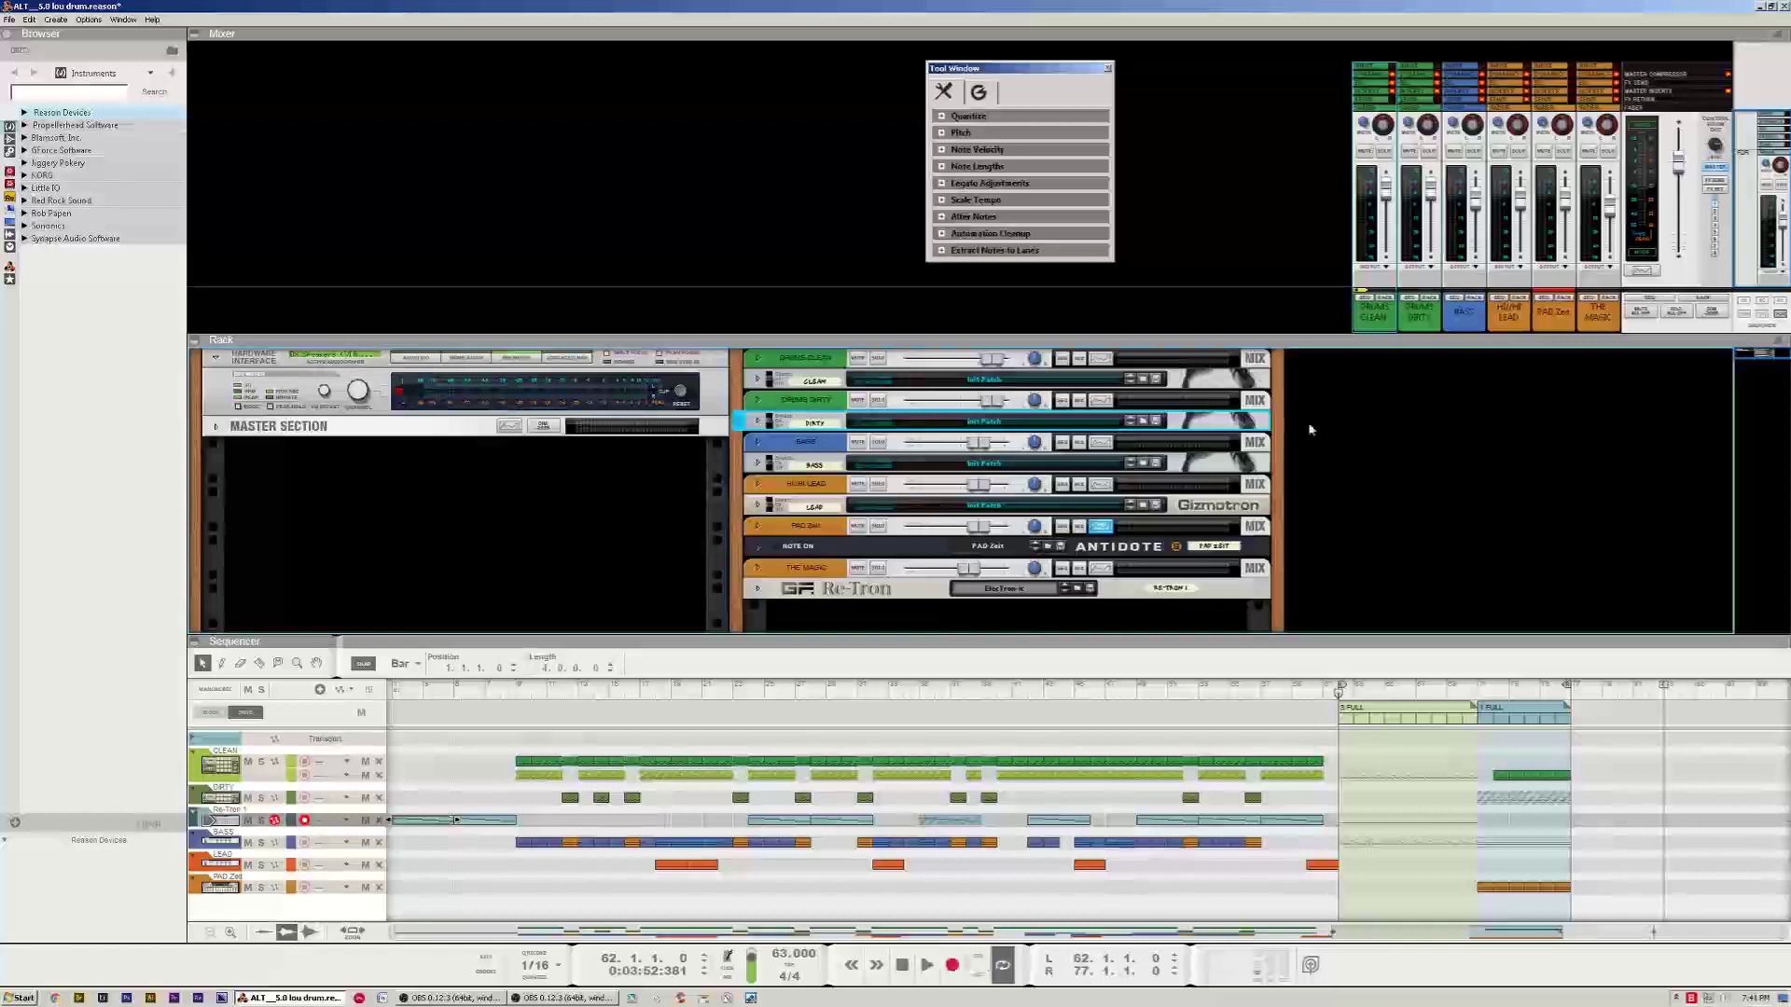
Play the song from bar 62 and solo the DRUMS CLEAN channel during playback
{"action": "left_click", "coordinate": [928, 966]}
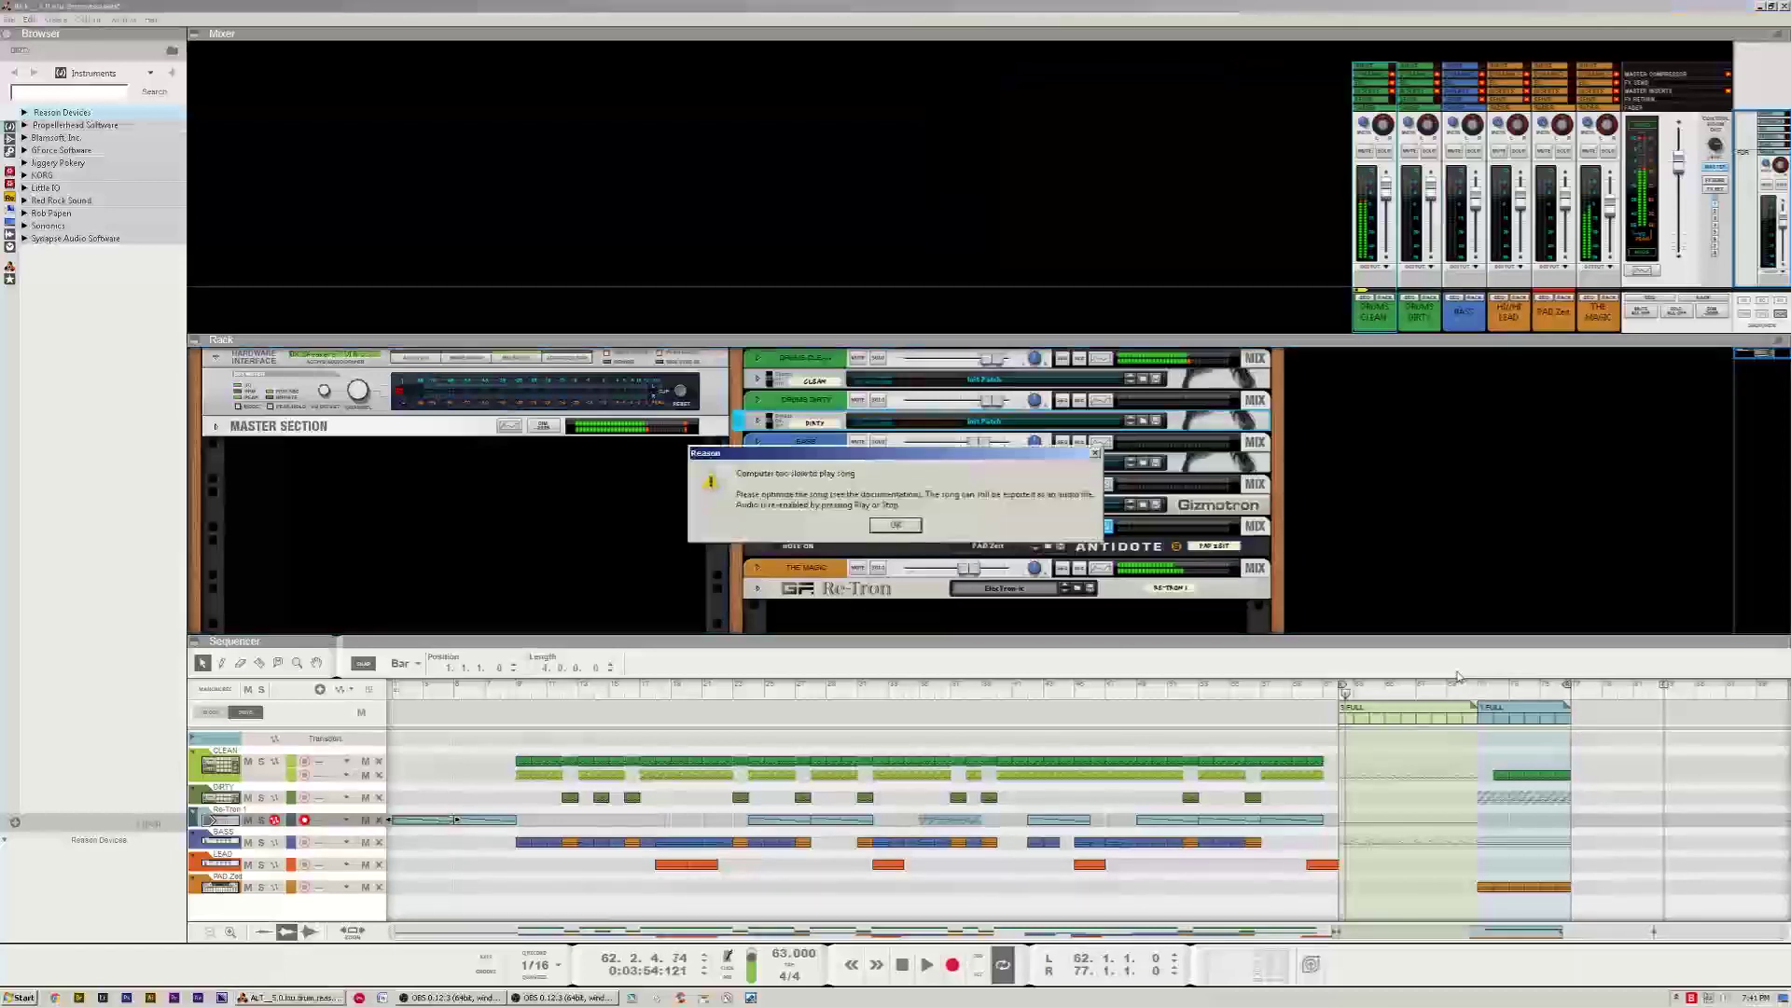
{"action": "left_click", "coordinate": [895, 525]}
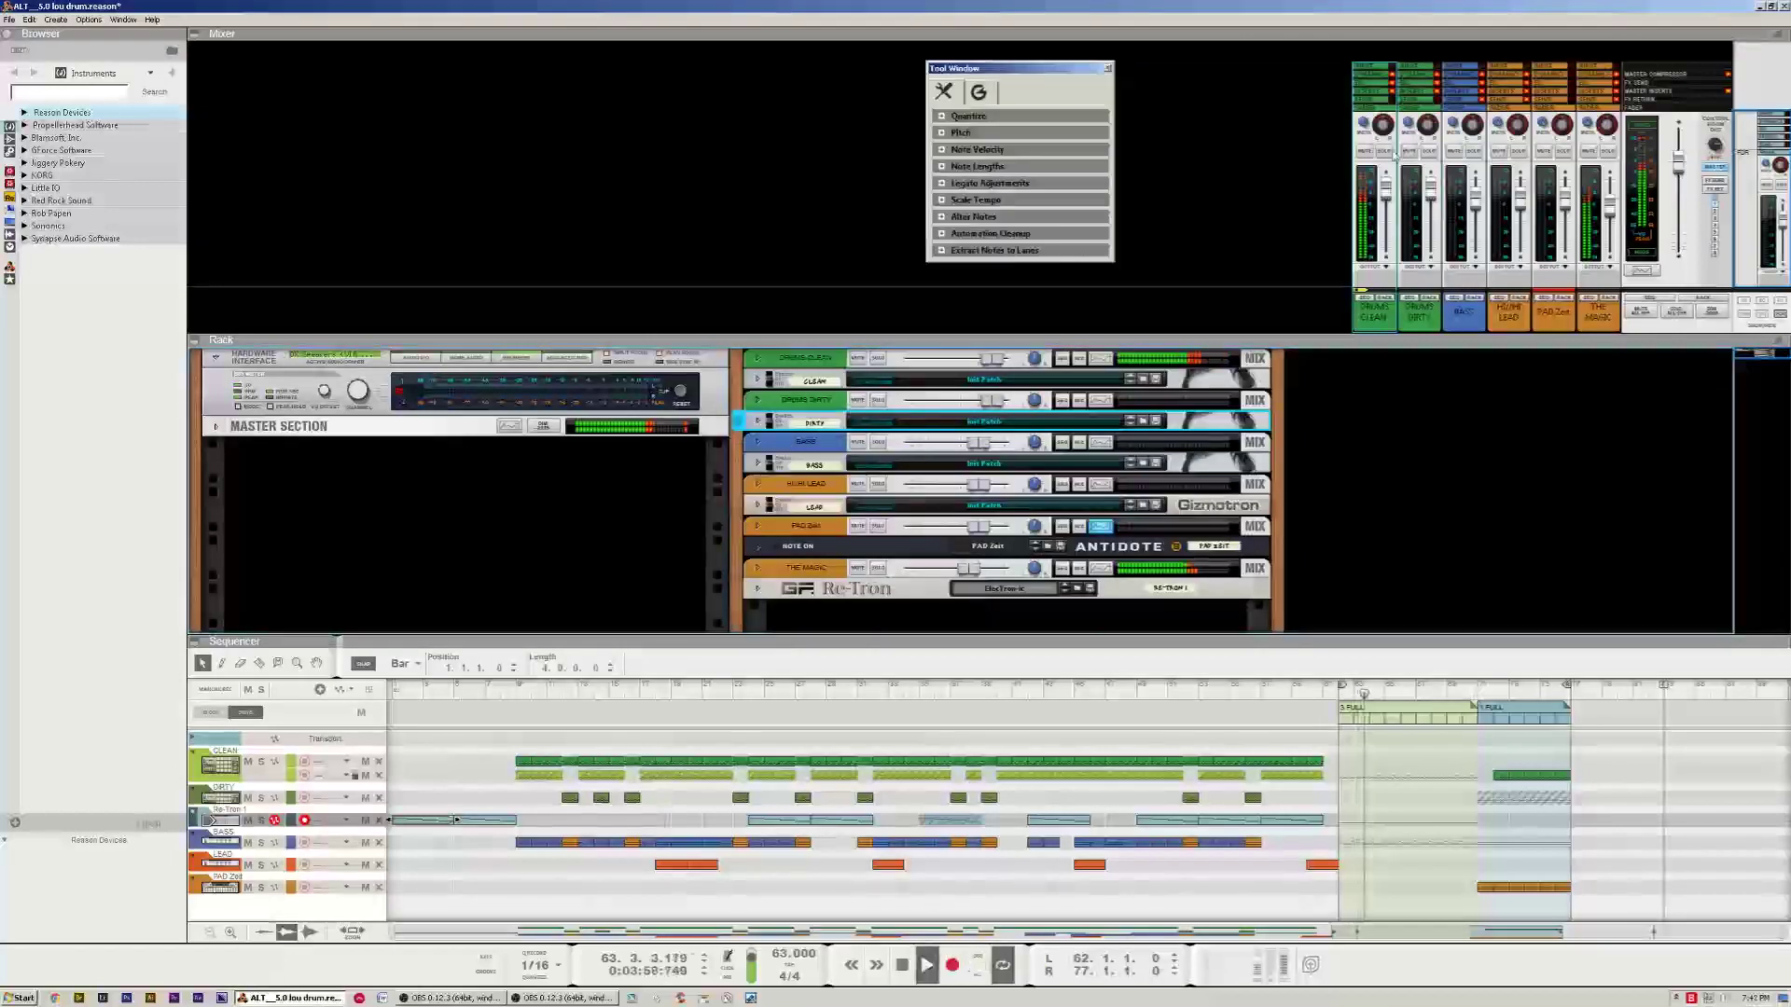
{"action": "left_click", "coordinate": [1386, 153]}
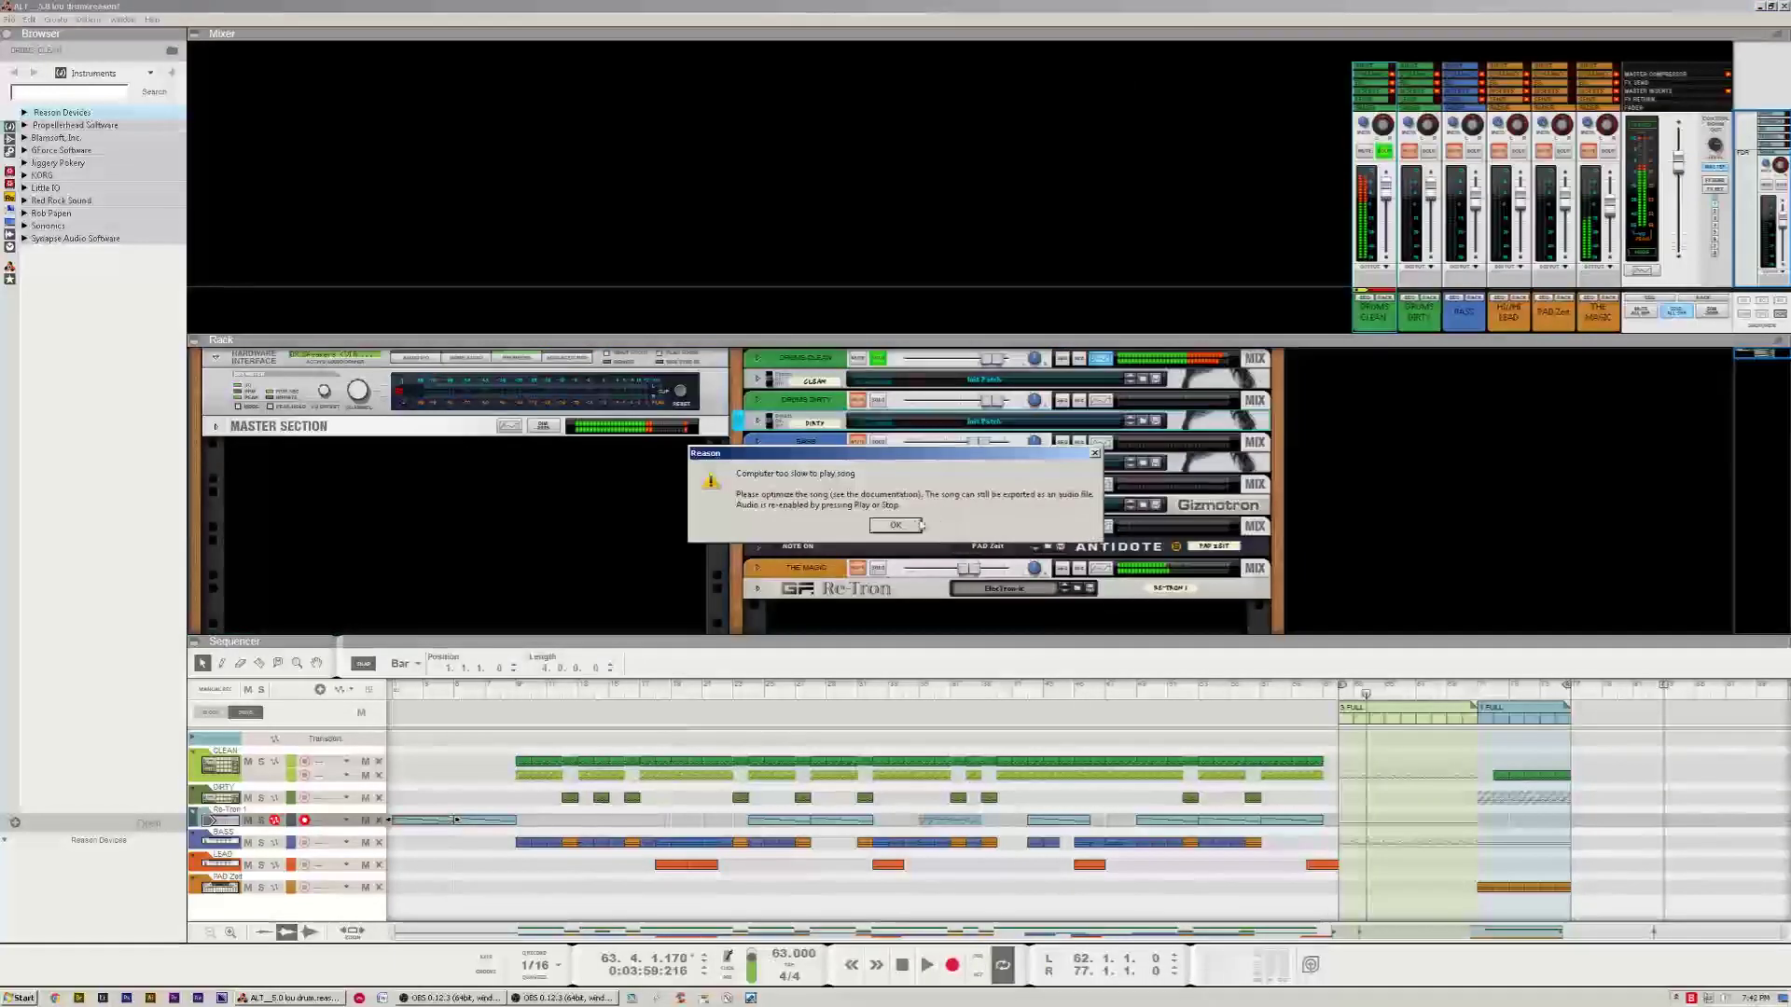
{"action": "left_click", "coordinate": [896, 525]}
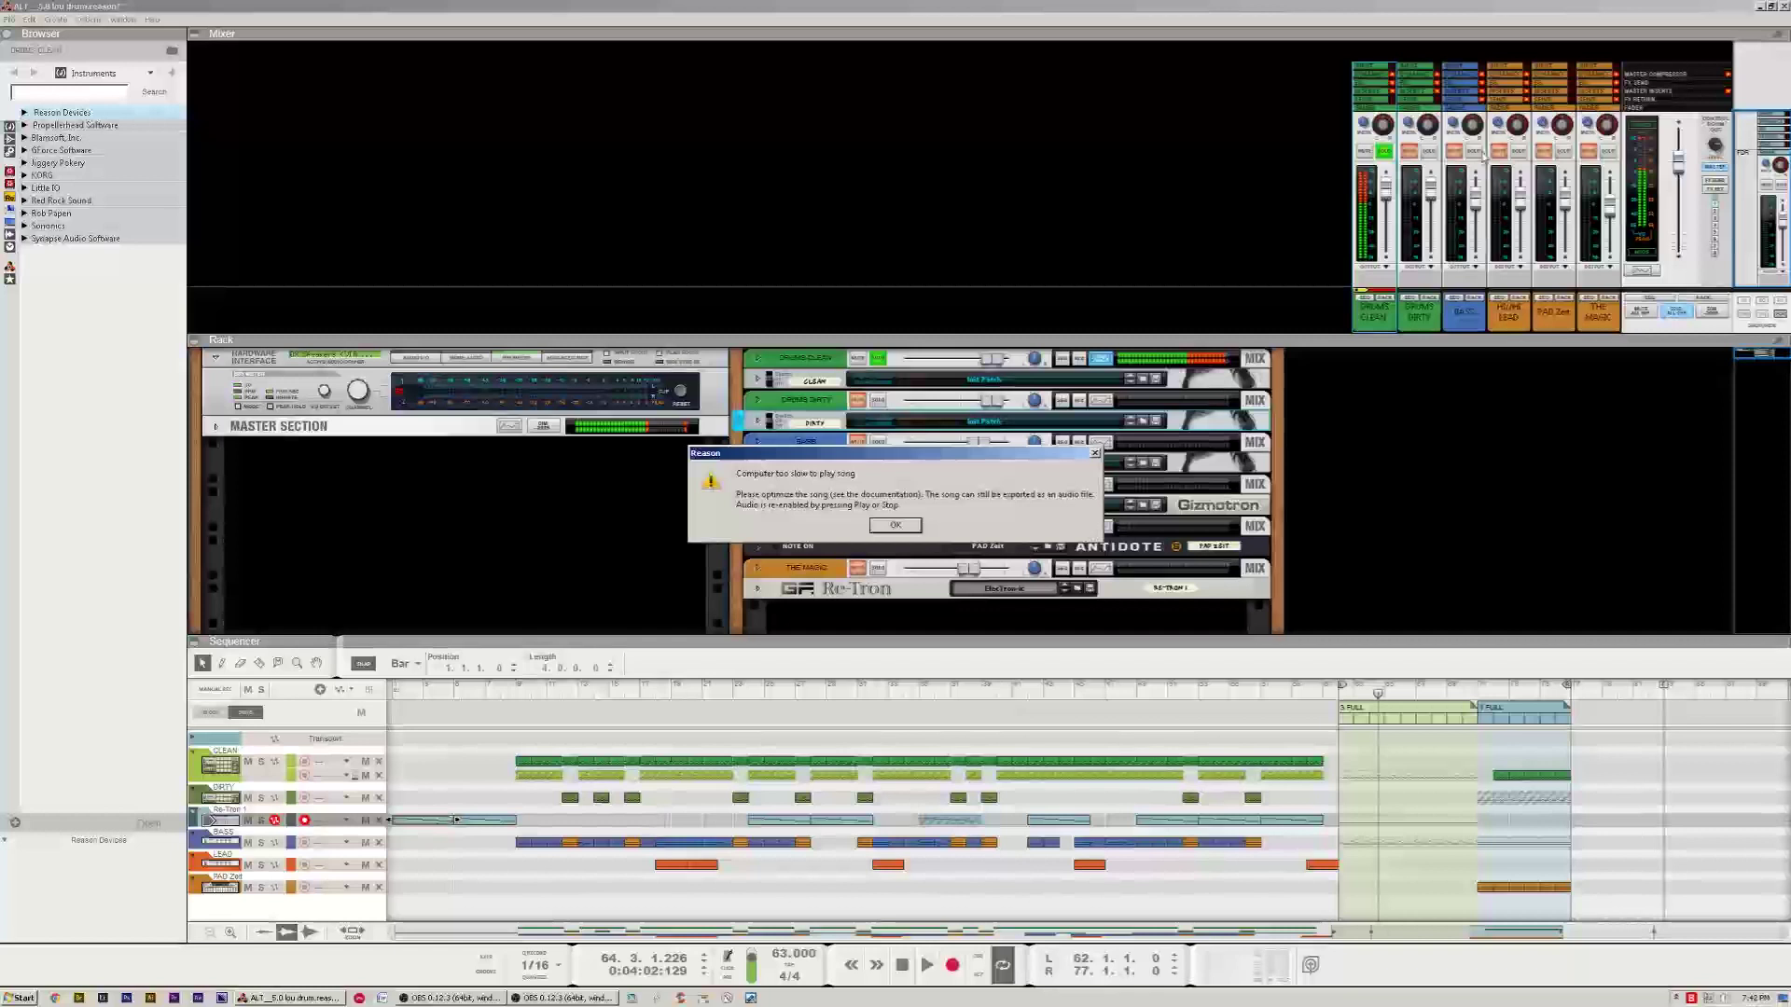
{"action": "left_click", "coordinate": [898, 525]}
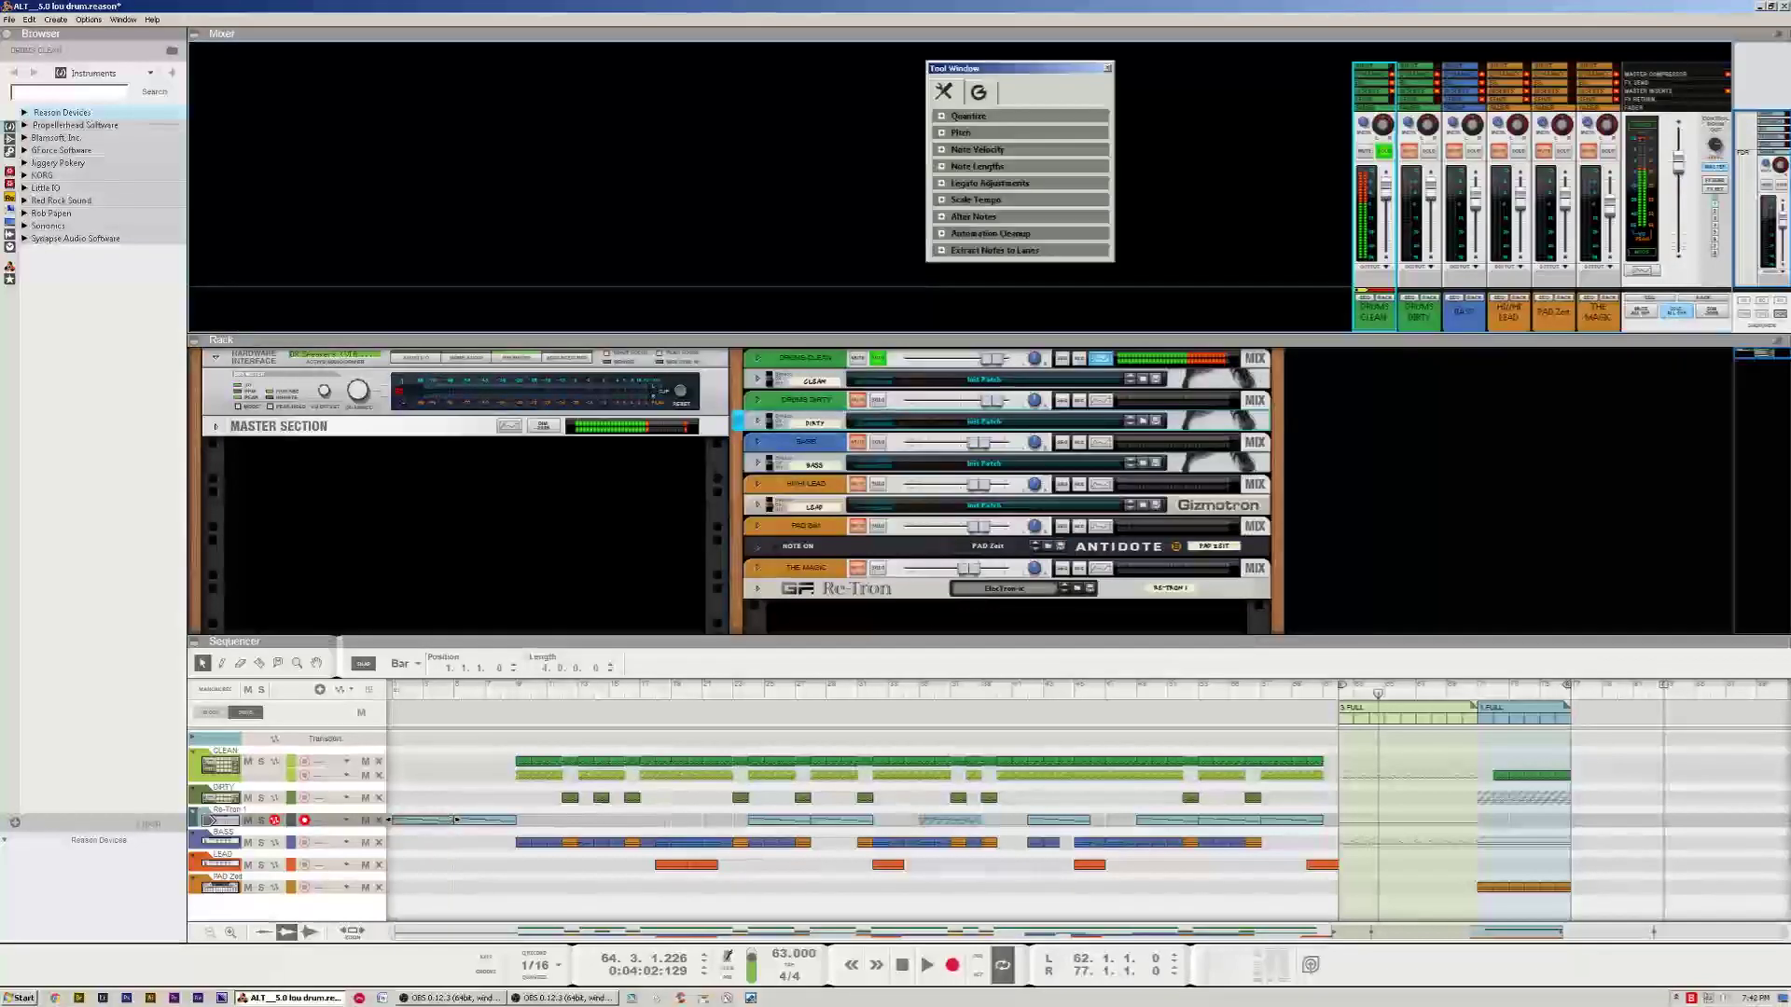
{"action": "key", "text": "alt+Tab"}
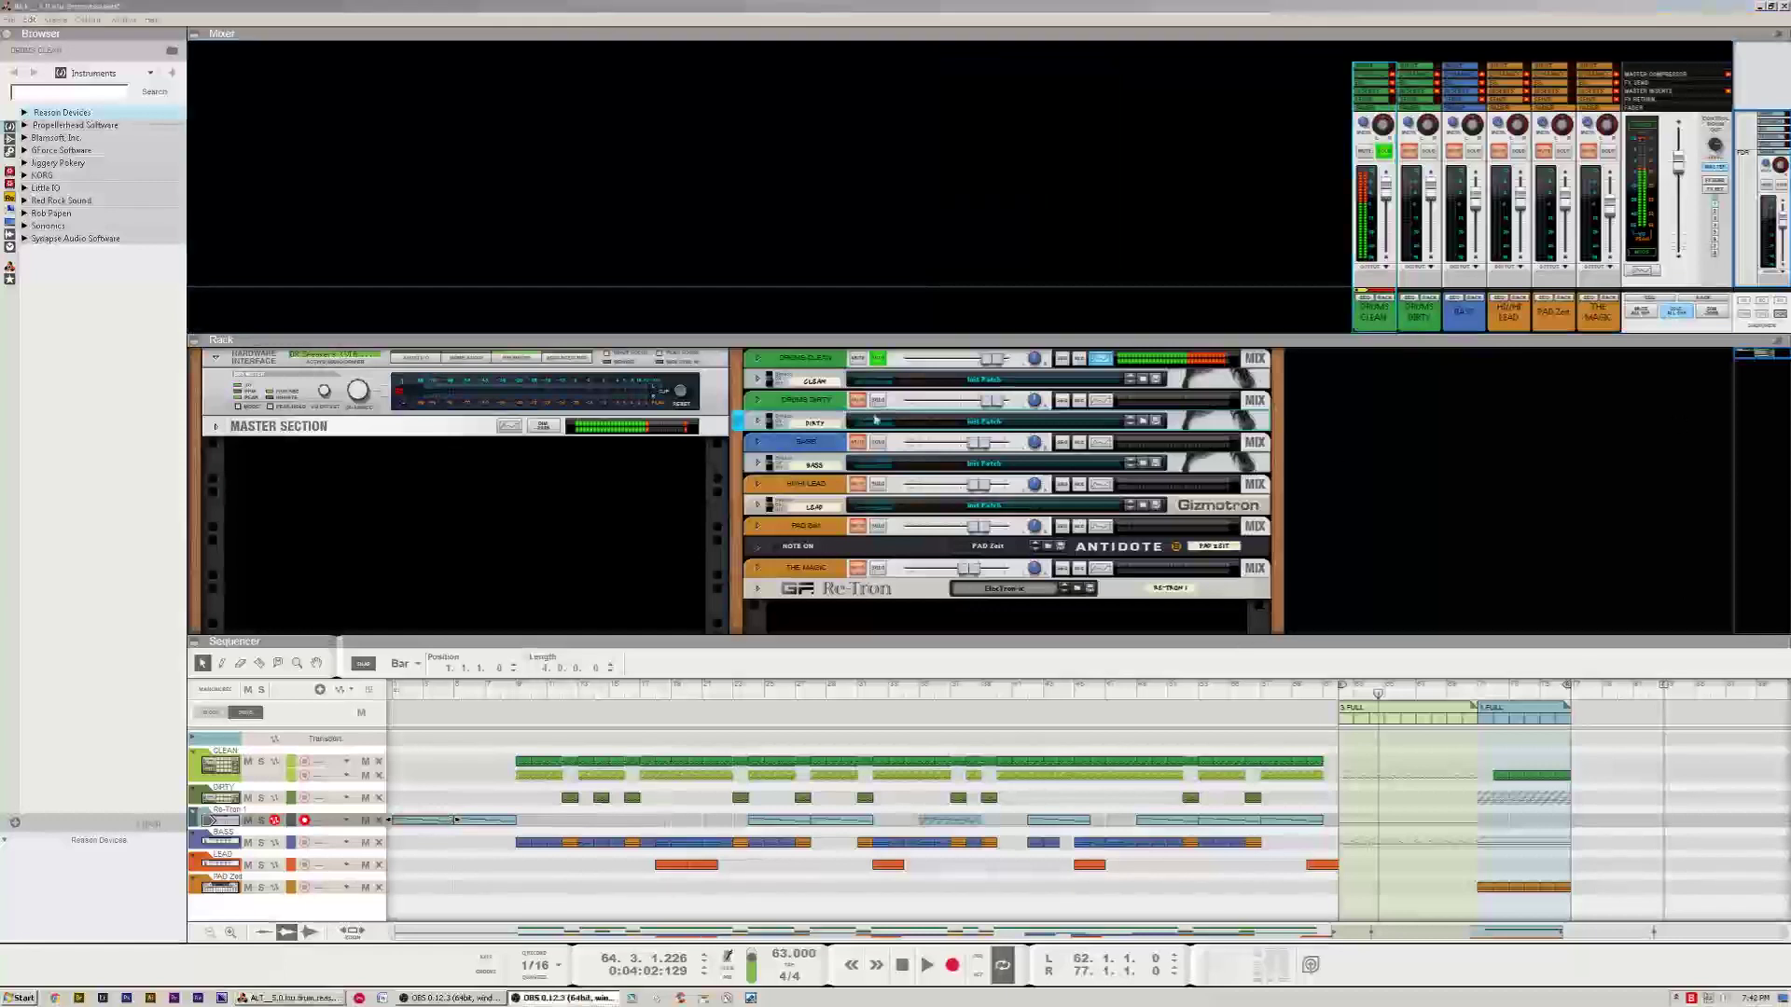
{"action": "key", "text": "alt+Tab"}
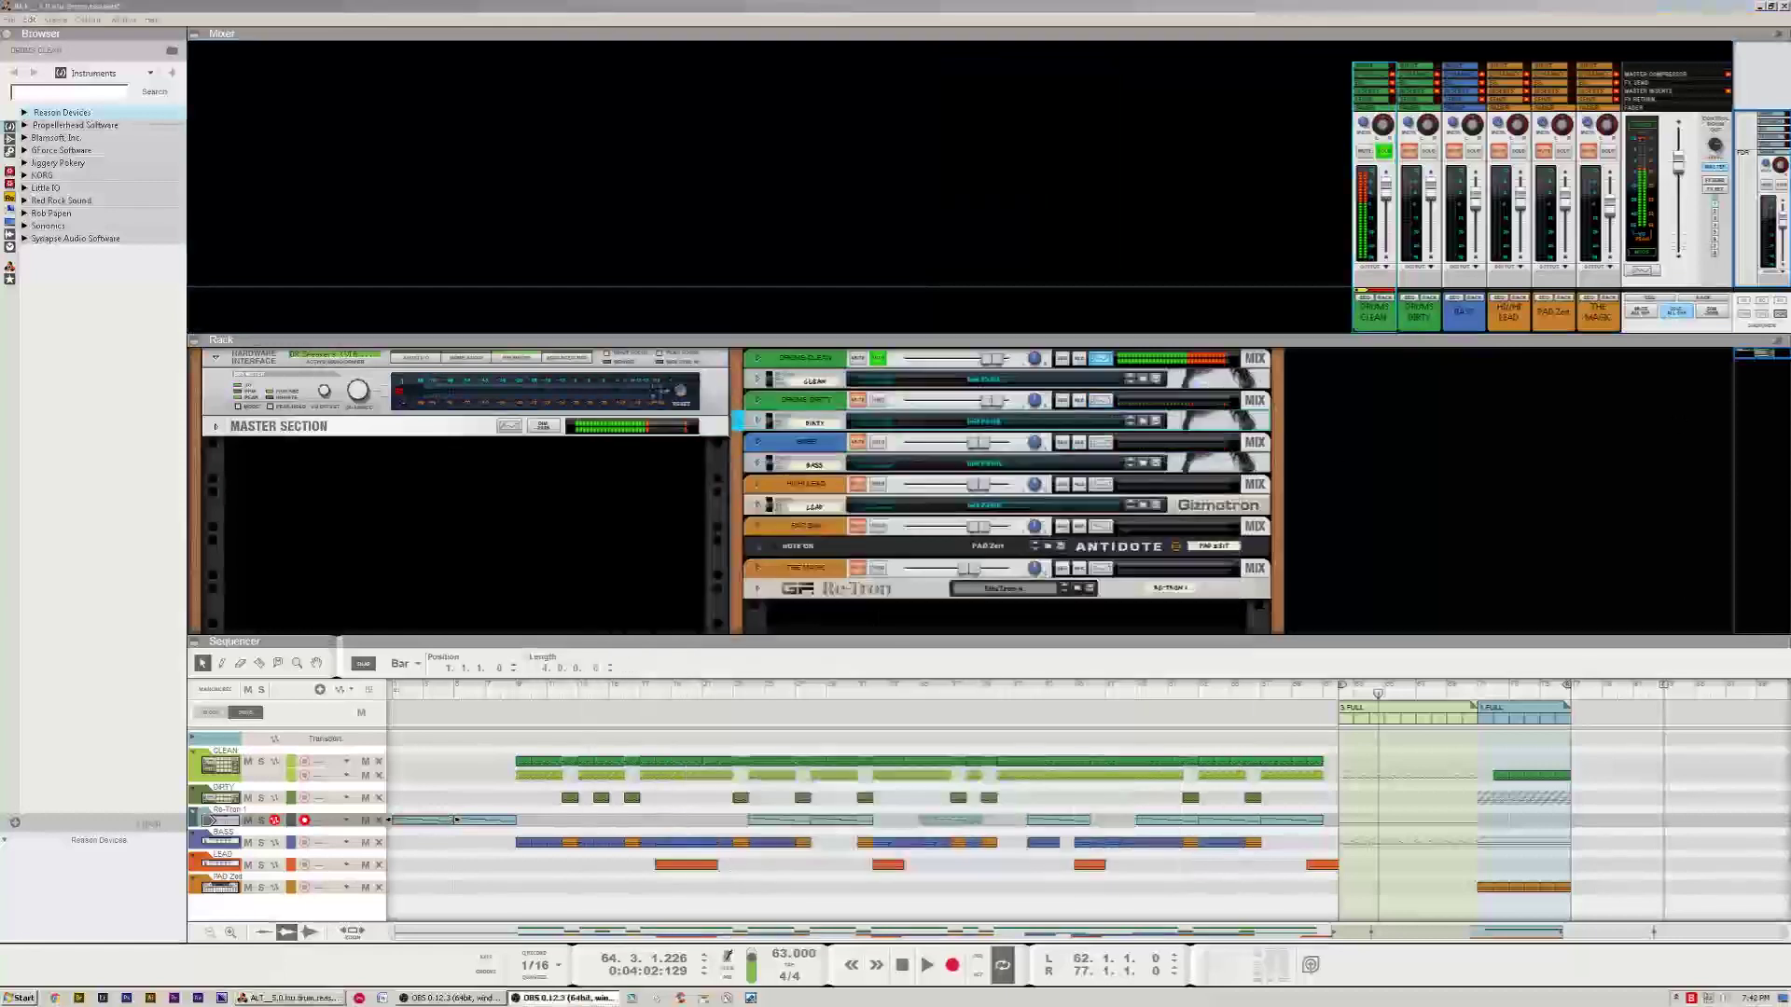